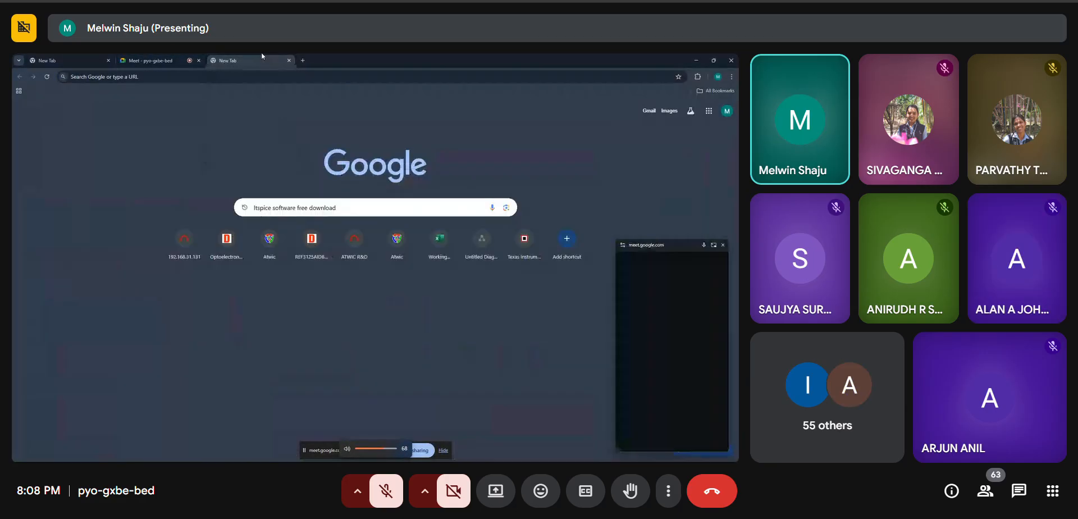
Search Google for "ltspice software free download" and open the Analog Devices Download LTspice page
{"action": "left_click", "coordinate": [262, 54]}
{"action": "left_click", "coordinate": [336, 208]}
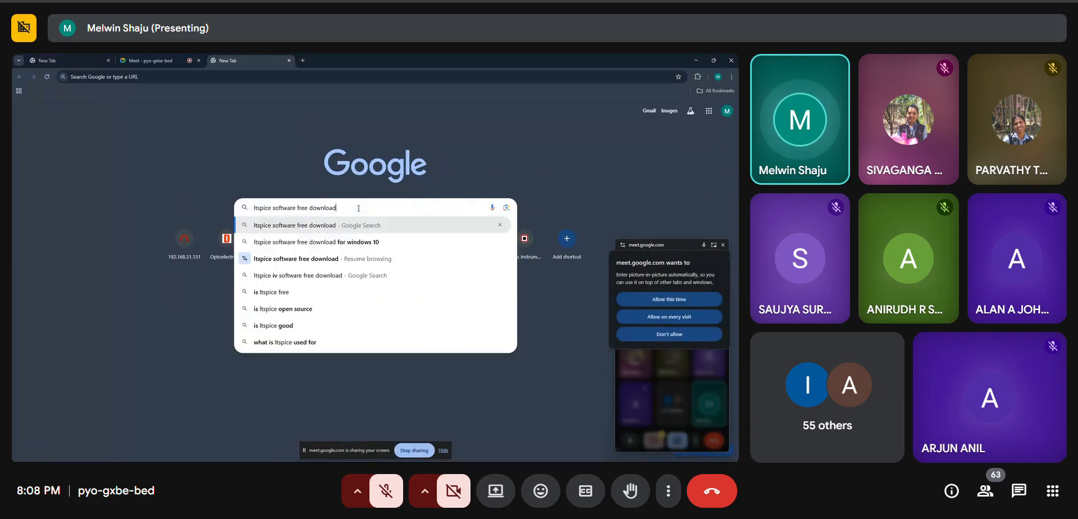
{"action": "left_click", "coordinate": [330, 230]}
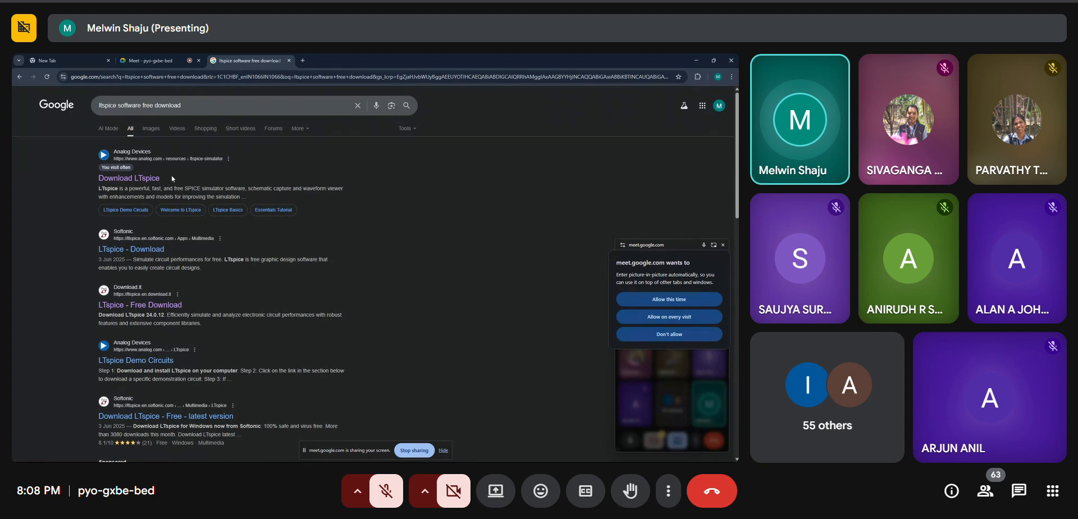
{"action": "left_click", "coordinate": [135, 178]}
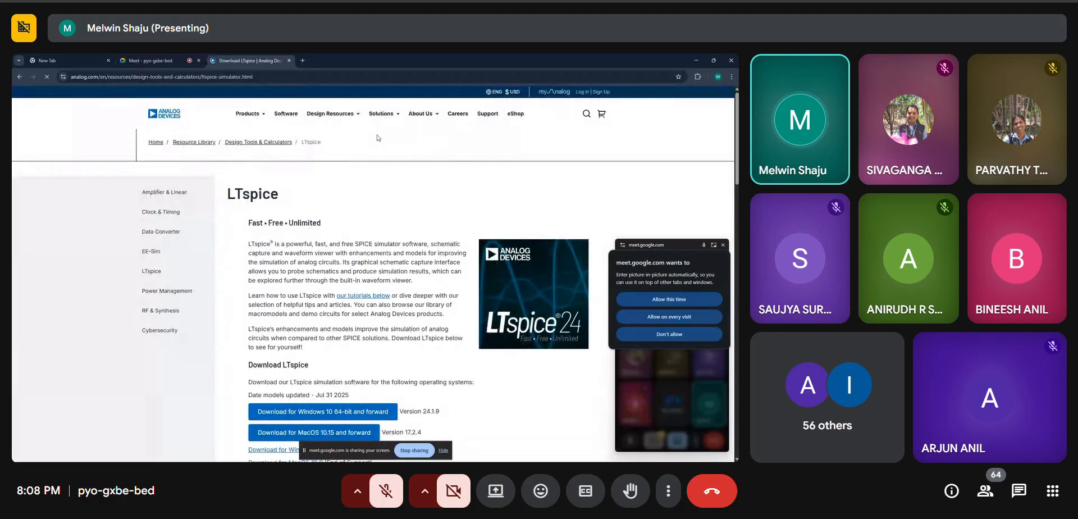
Download LTspice for Windows 10 64-bit and forward
{"action": "scroll", "coordinate": [332, 317], "scroll_direction": "down", "scroll_amount": 2}
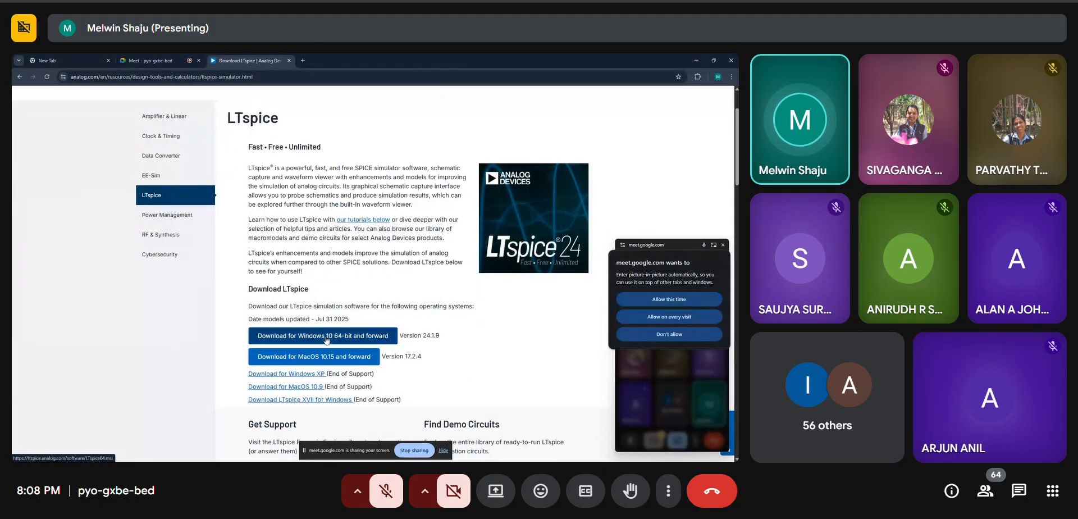
{"action": "left_click", "coordinate": [326, 337]}
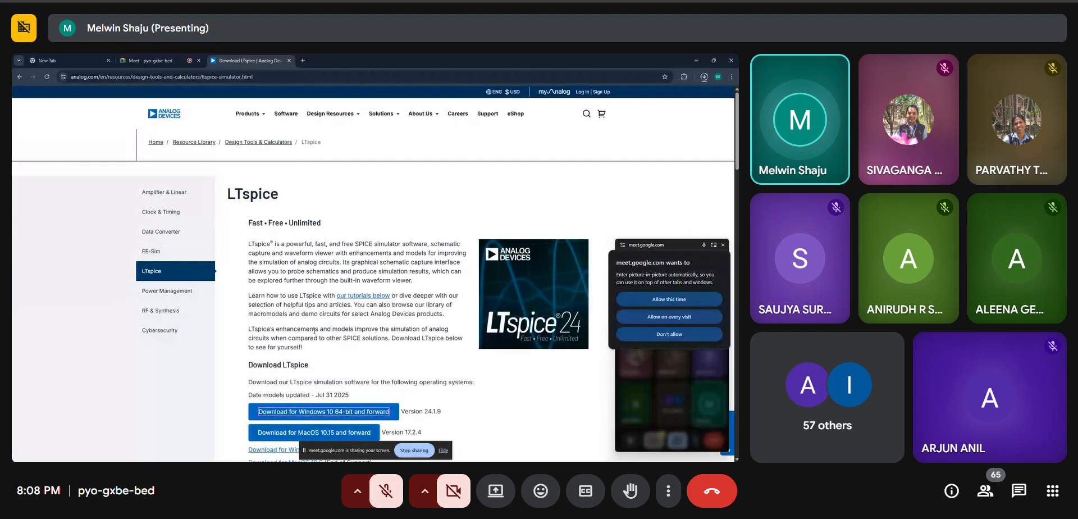
{"action": "scroll", "coordinate": [373, 232], "scroll_direction": "down", "scroll_amount": 2}
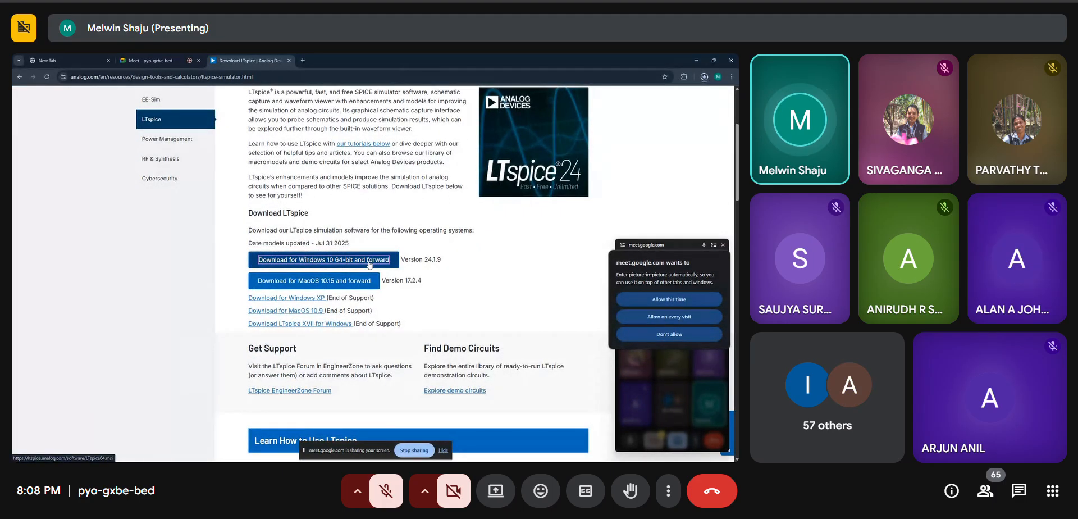
{"action": "scroll", "coordinate": [417, 239], "scroll_direction": "up", "scroll_amount": 3}
{"action": "scroll", "coordinate": [417, 238], "scroll_direction": "down", "scroll_amount": 2}
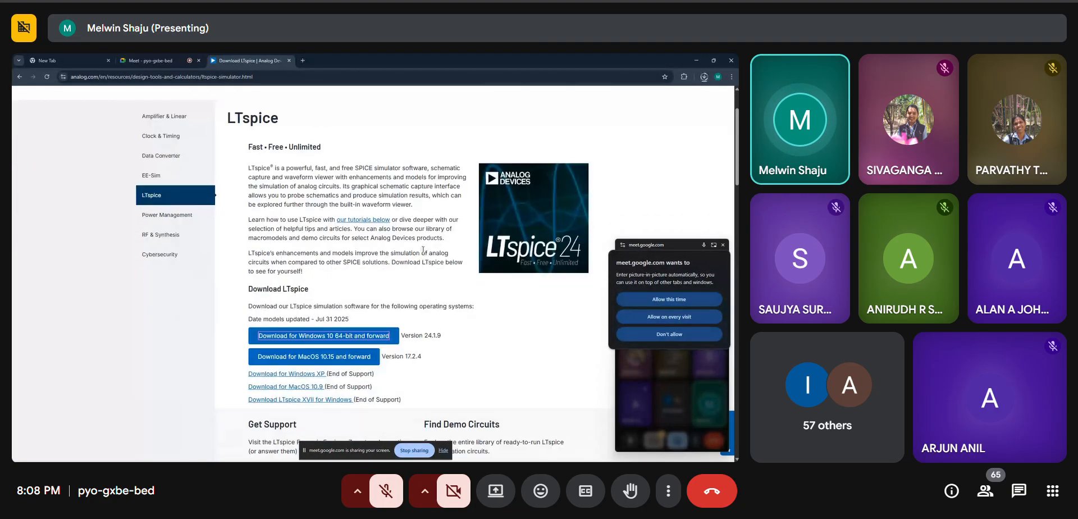
{"action": "scroll", "coordinate": [418, 239], "scroll_direction": "up", "scroll_amount": 2}
{"action": "scroll", "coordinate": [341, 335], "scroll_direction": "down", "scroll_amount": 2}
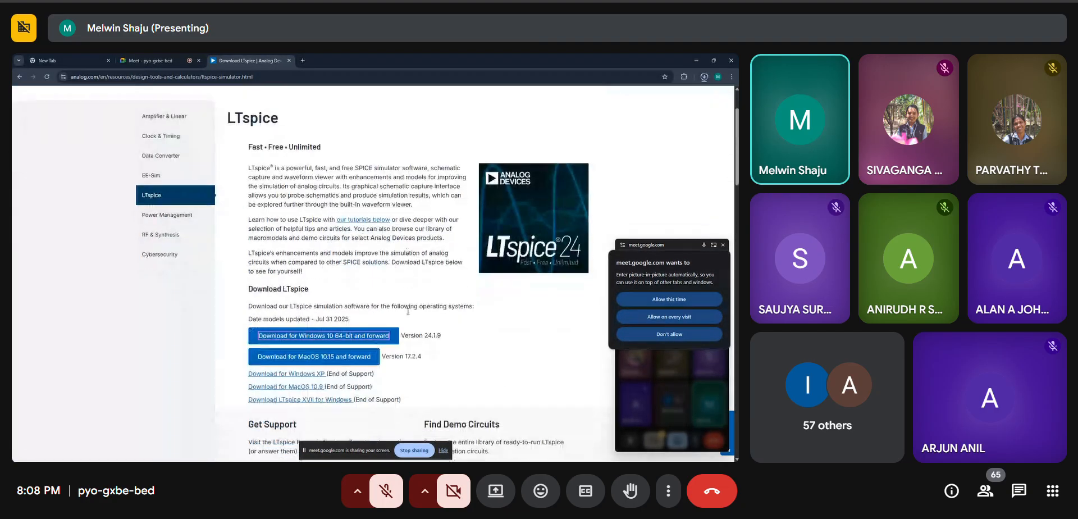
{"action": "left_click", "coordinate": [332, 336]}
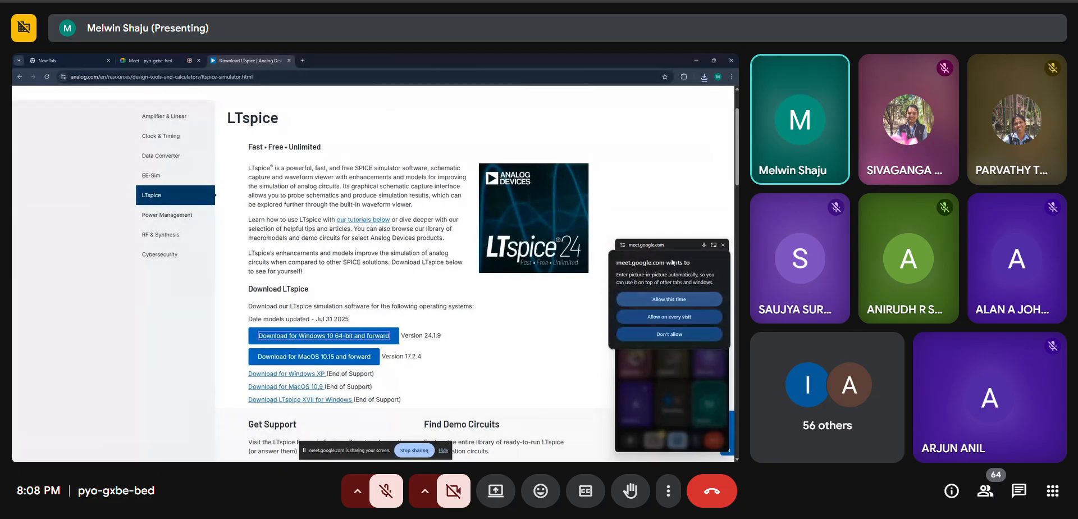
Allow the meeting's picture-in-picture window for this time and switch to LTspice
{"action": "left_click", "coordinate": [675, 300]}
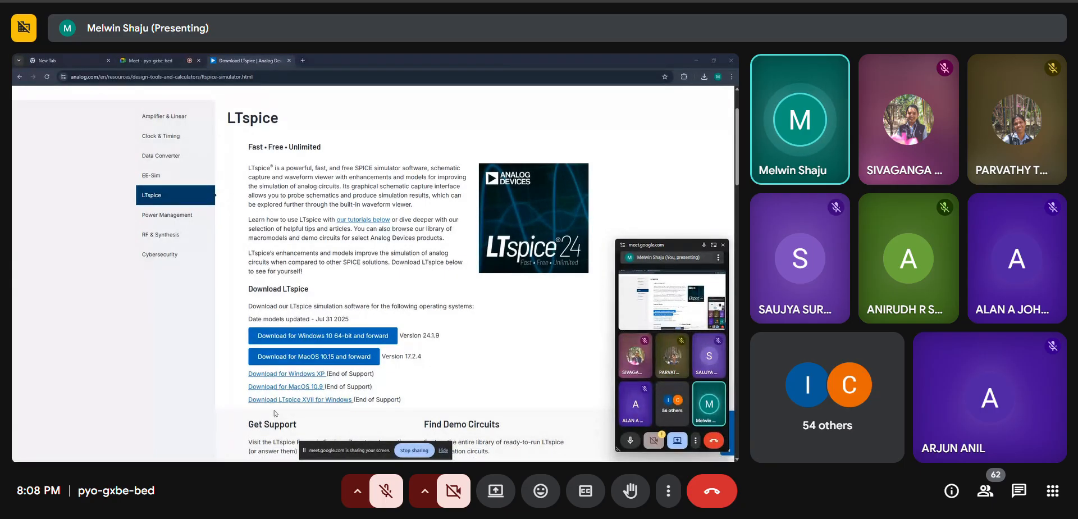
{"action": "key", "text": "super+e"}
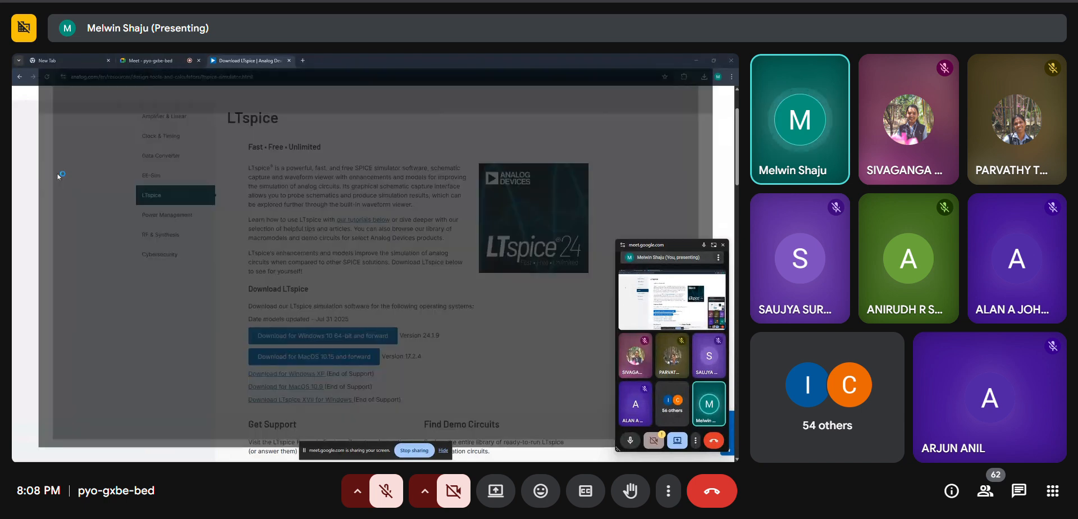
{"action": "left_click", "coordinate": [57, 172]}
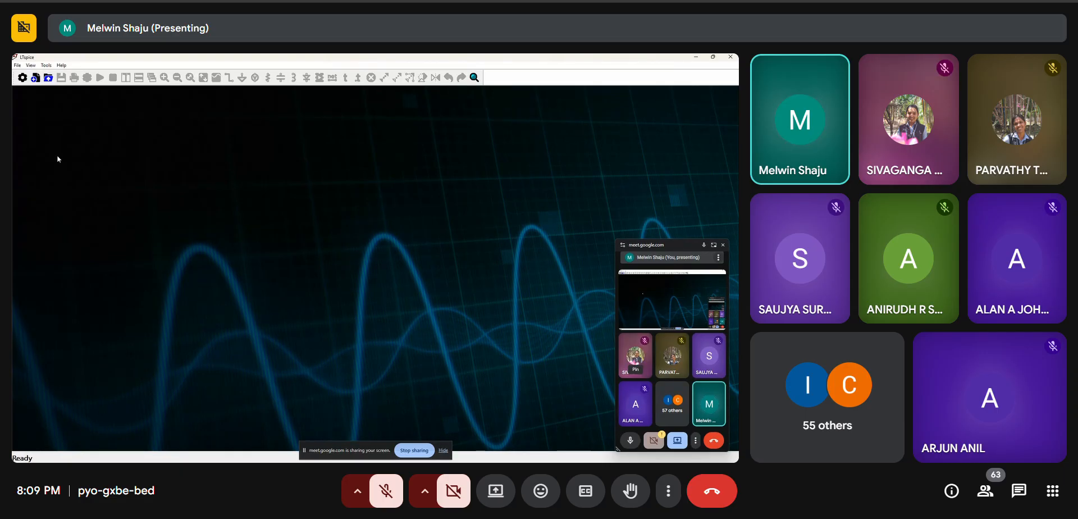
Create a new blank schematic
{"action": "left_click", "coordinate": [18, 68]}
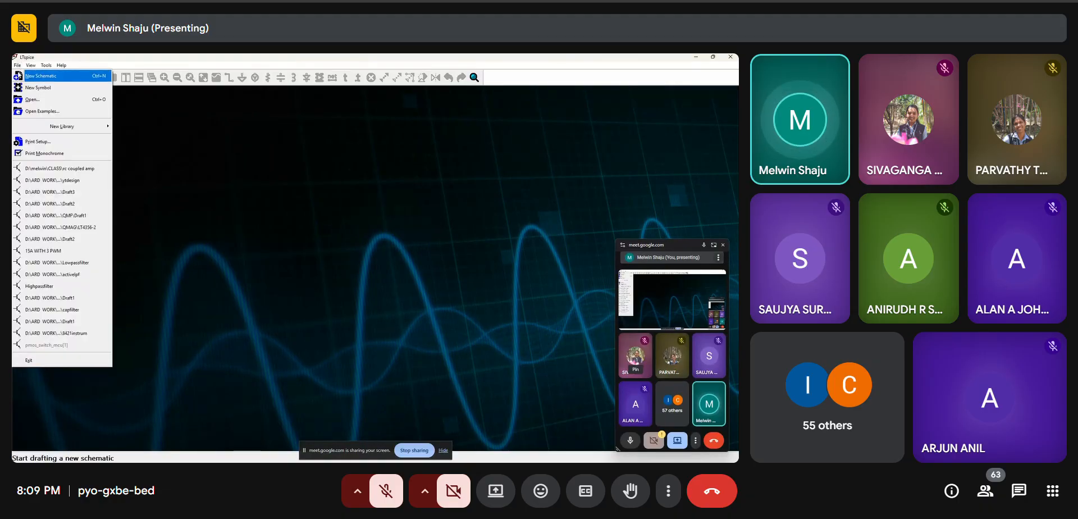
{"action": "mouse_move", "coordinate": [47, 68]}
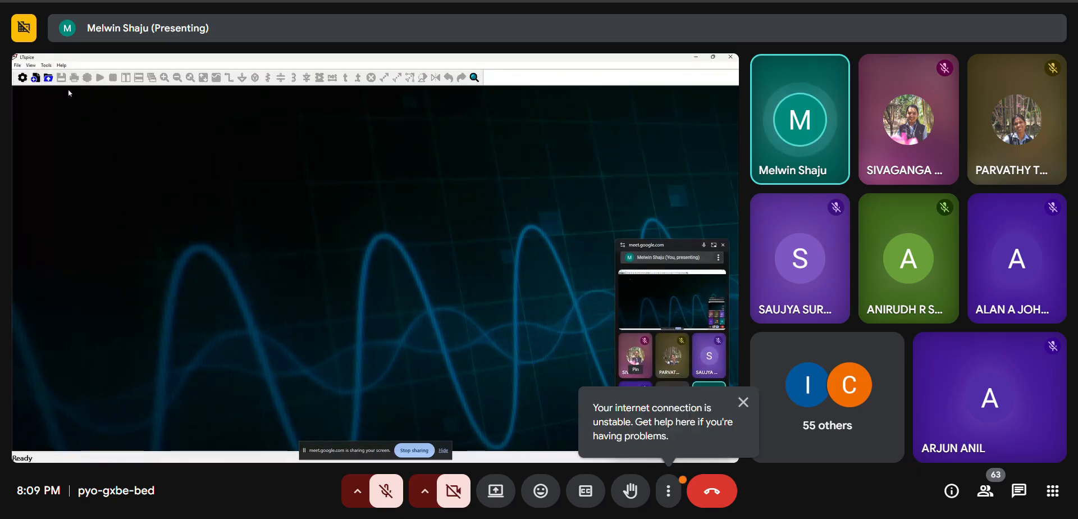
{"action": "left_click", "coordinate": [41, 118]}
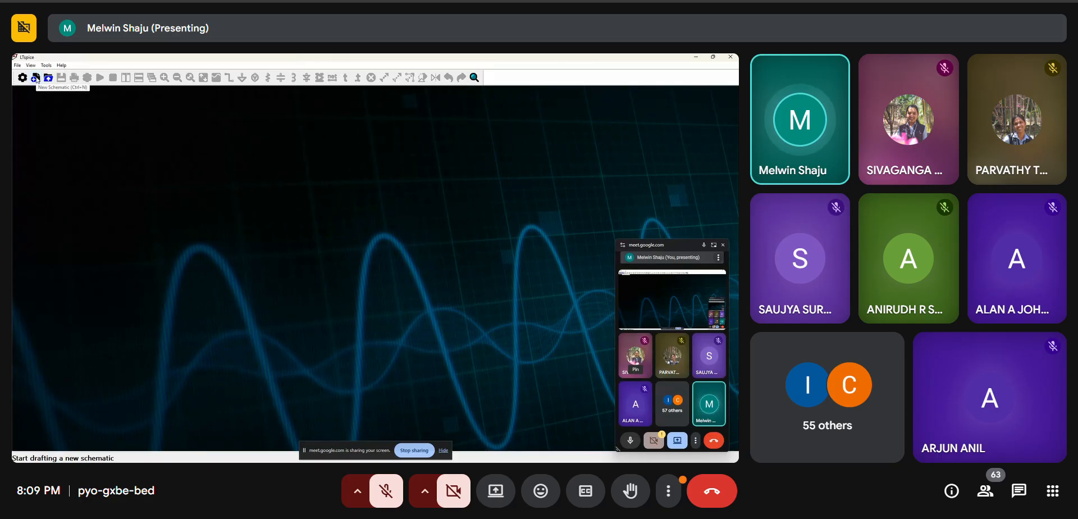
{"action": "left_click", "coordinate": [36, 78]}
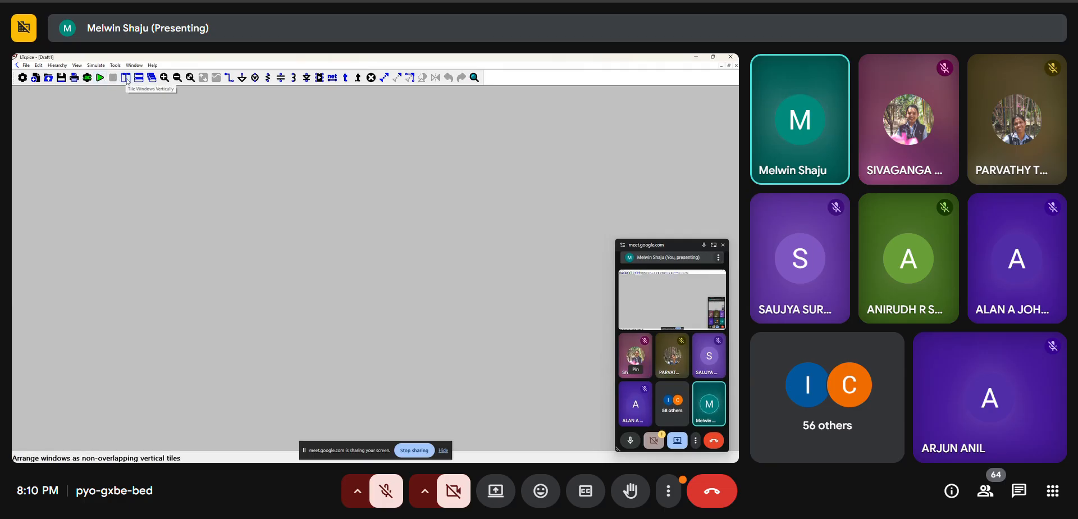
Look up the op amp ada4522 in the component library, look through the op amp list, and close it without placing anything
{"action": "left_click", "coordinate": [230, 81]}
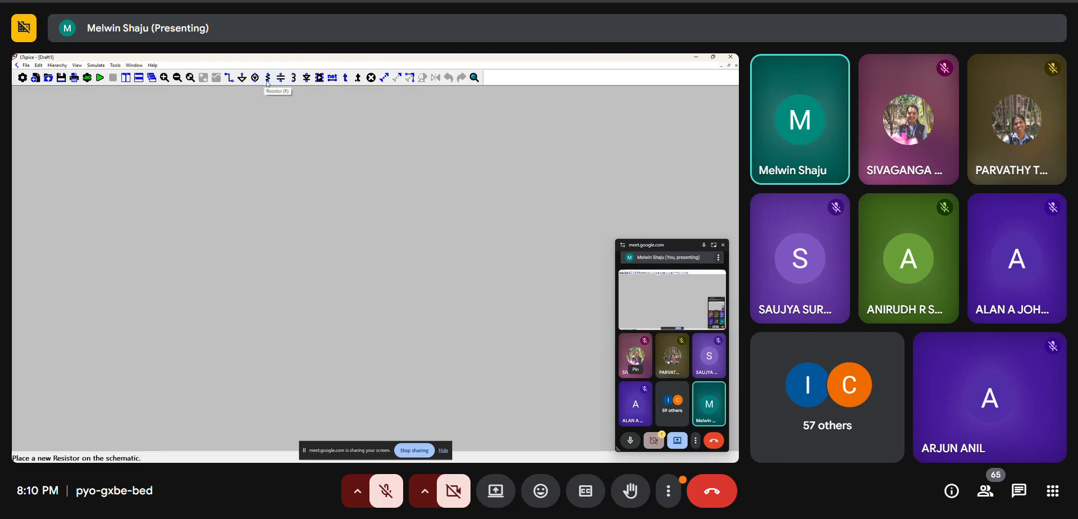
{"action": "left_click", "coordinate": [318, 79]}
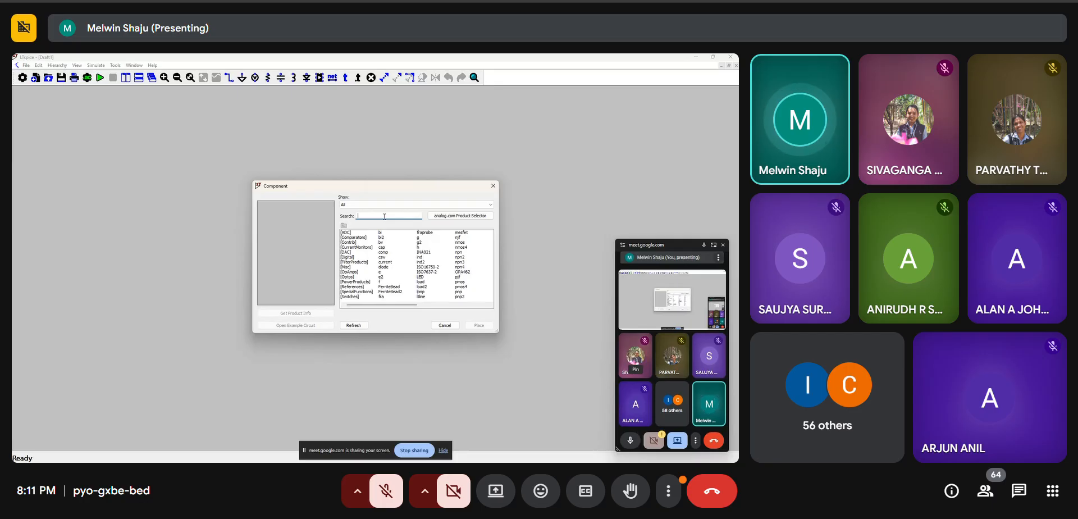
{"action": "type", "text": "ada"}
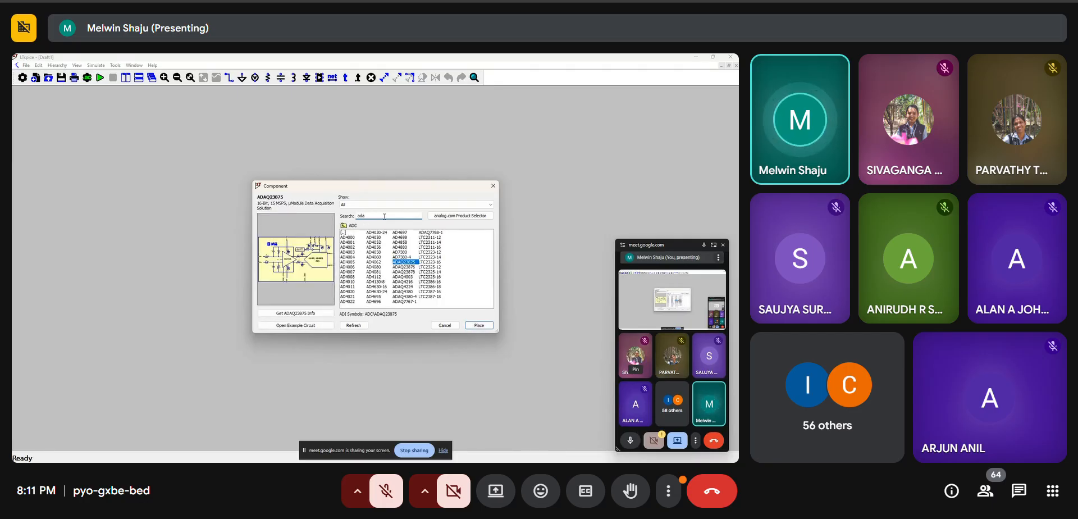
{"action": "type", "text": "4522"}
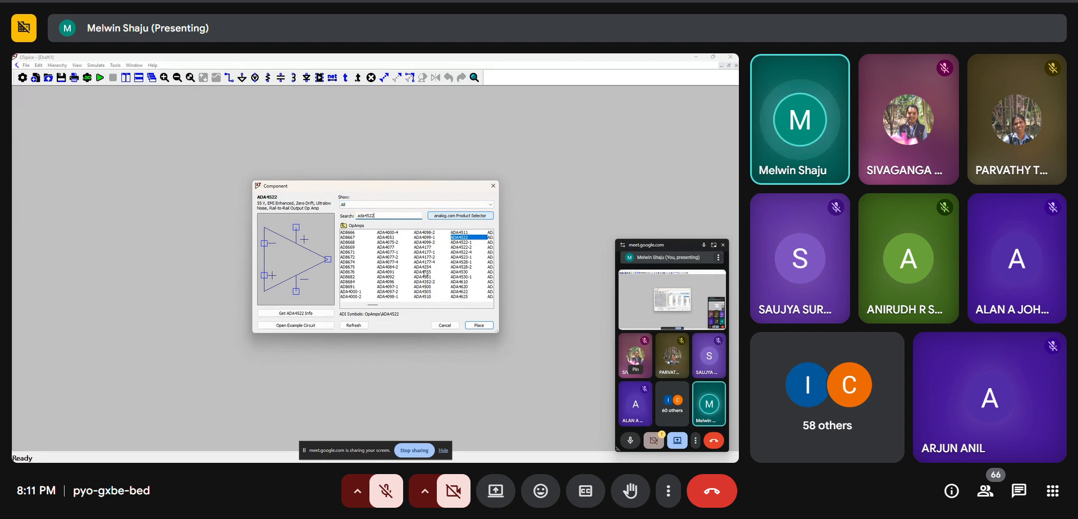
{"action": "left_click_drag", "start_coordinate": [375, 306], "coordinate": [344, 307]}
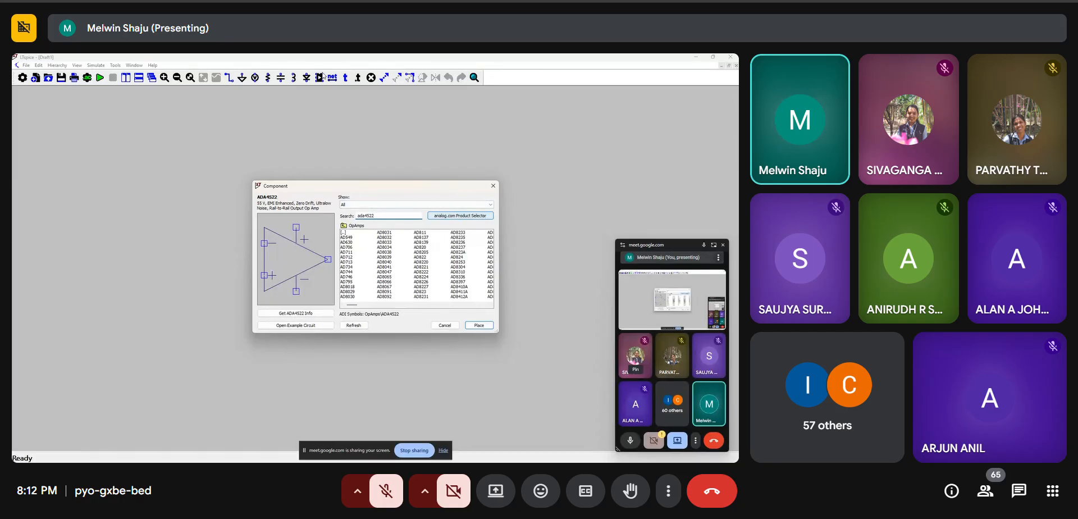
{"action": "left_click", "coordinate": [493, 185]}
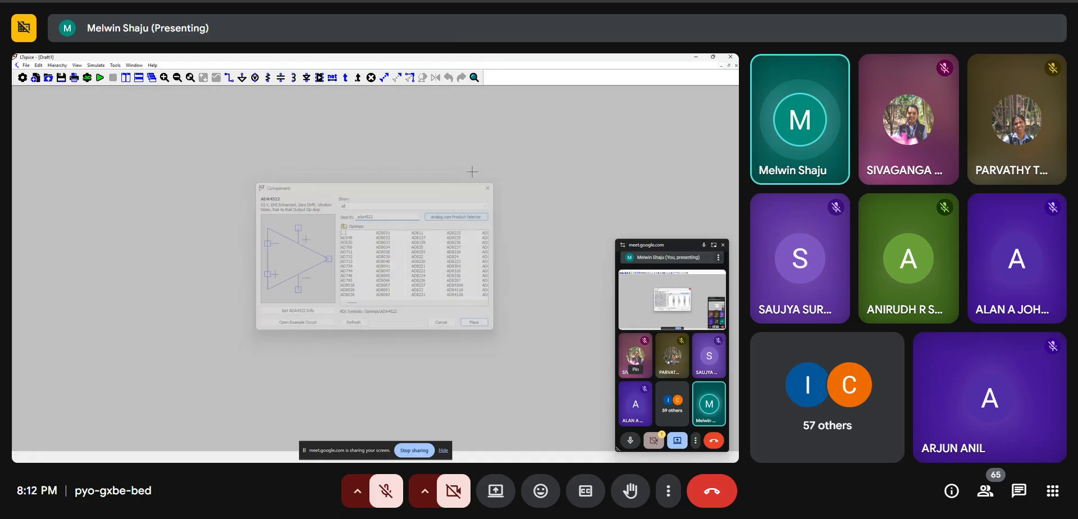
{"action": "left_click", "coordinate": [319, 77]}
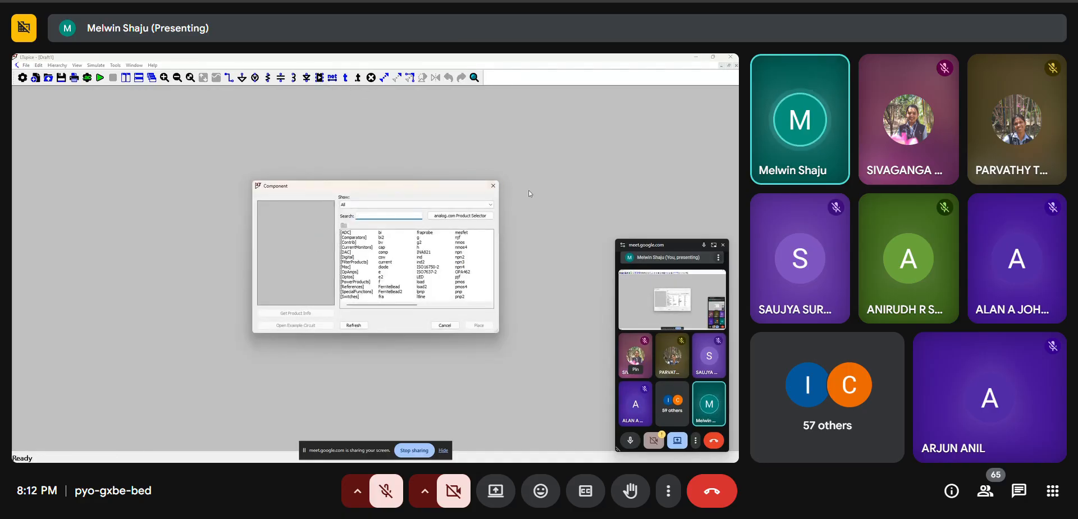
{"action": "left_click", "coordinate": [493, 185]}
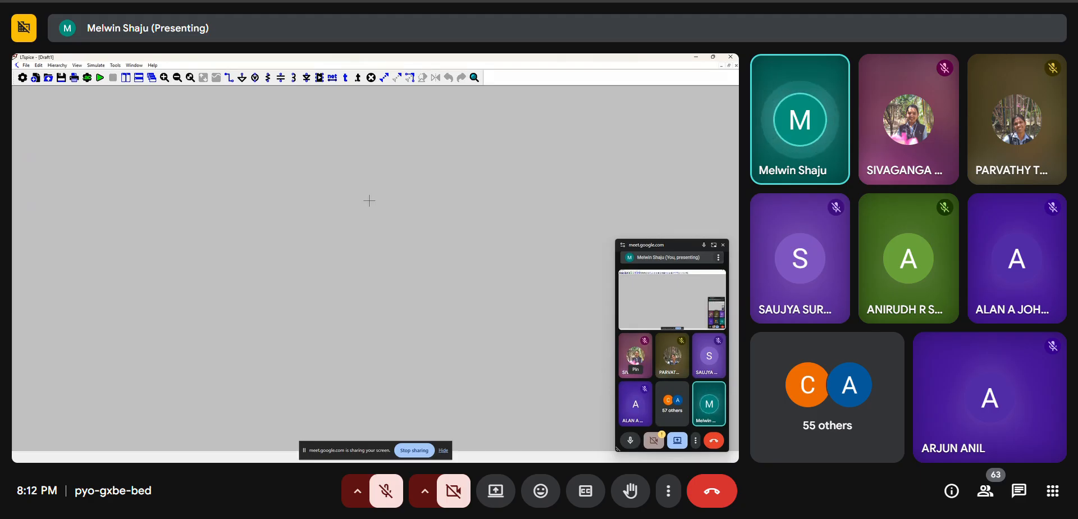
Add a resistor to the blank schematic, rotated to lie horizontally
{"action": "key", "text": "r"}
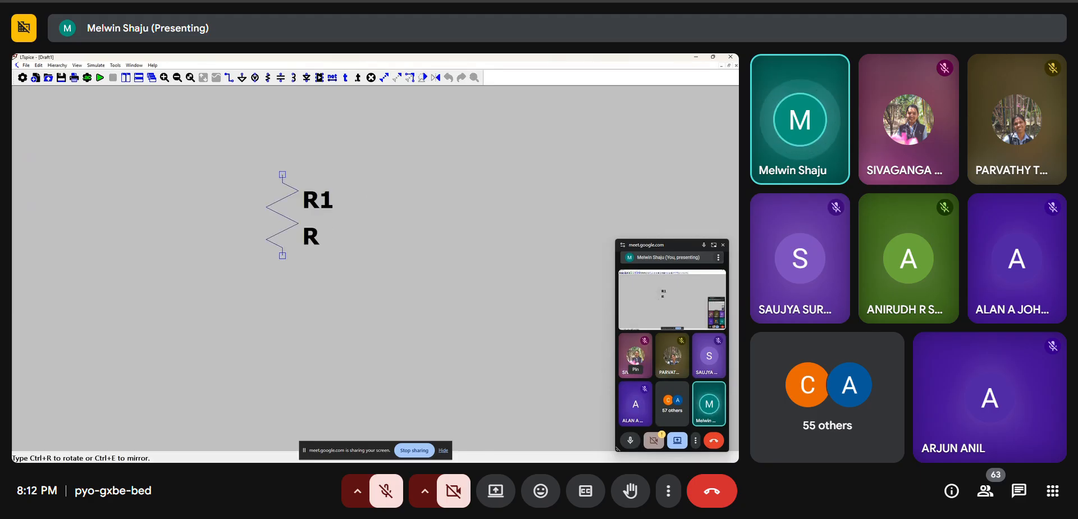
{"action": "key", "text": "ctrl+r"}
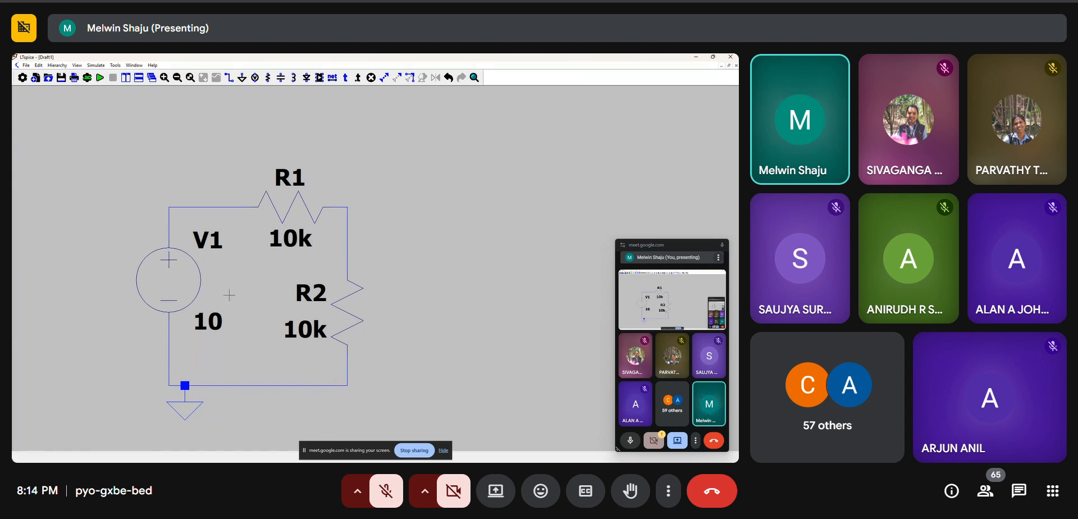
Run a transient analysis with a stop time of 1m and plot the voltage at the node between R1 and R2
{"action": "left_click", "coordinate": [100, 78]}
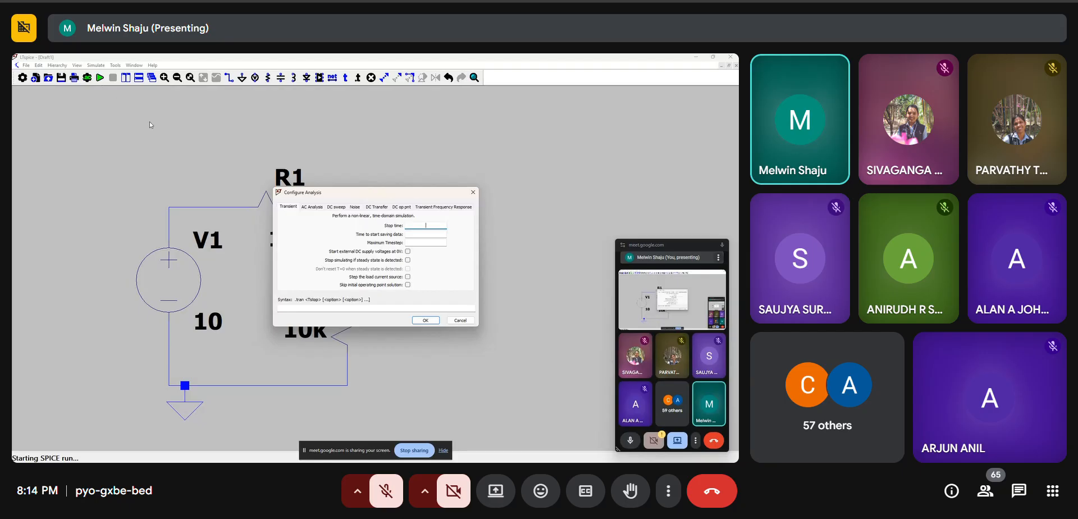
{"action": "left_click_drag", "start_coordinate": [356, 191], "coordinate": [465, 161]}
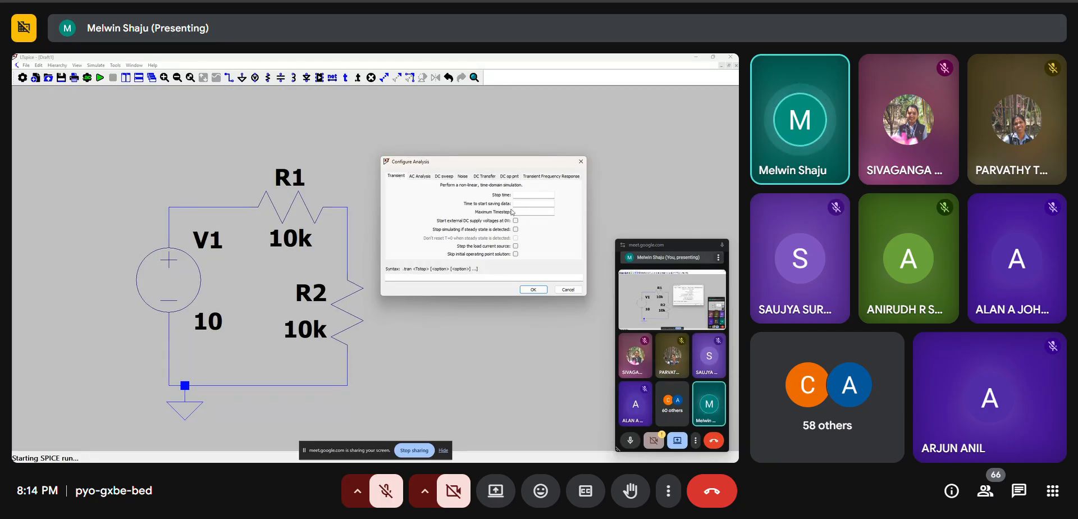
{"action": "left_click", "coordinate": [522, 196]}
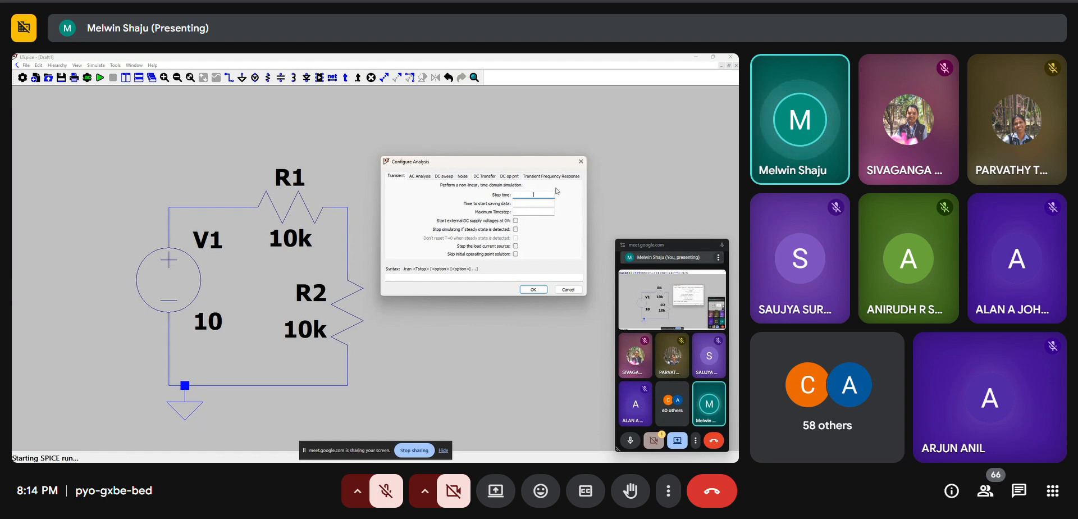
{"action": "type", "text": "1m"}
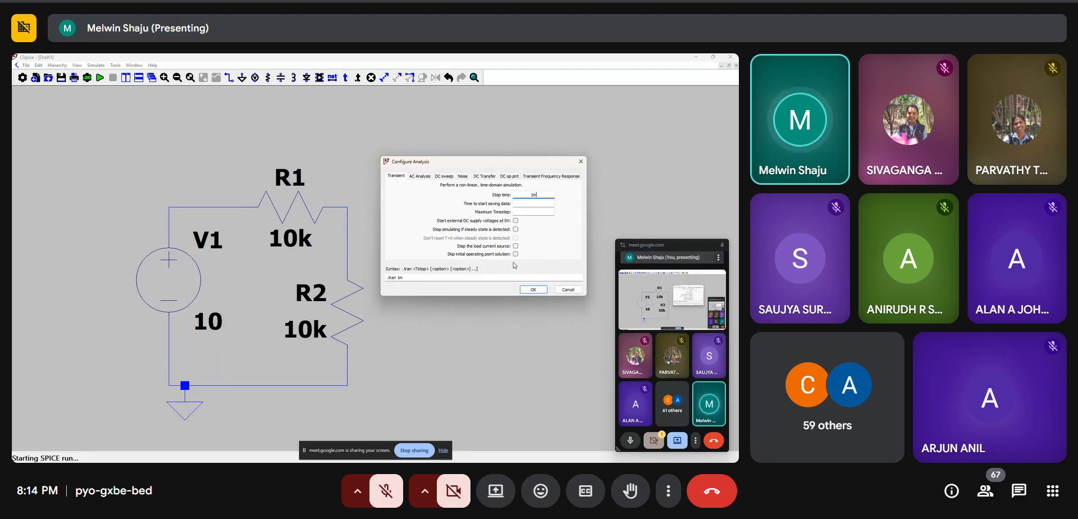
{"action": "left_click", "coordinate": [538, 291]}
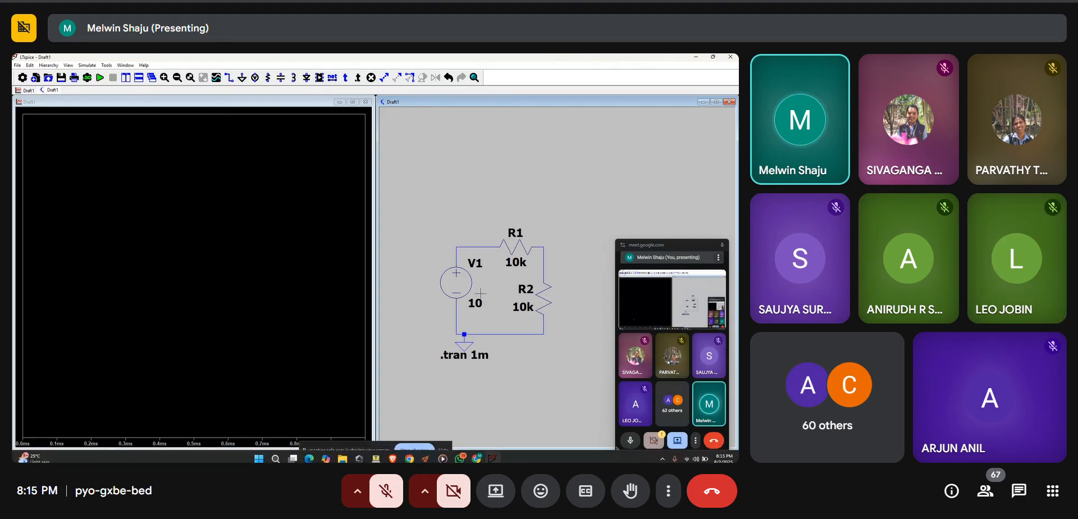
{"action": "left_click", "coordinate": [551, 243]}
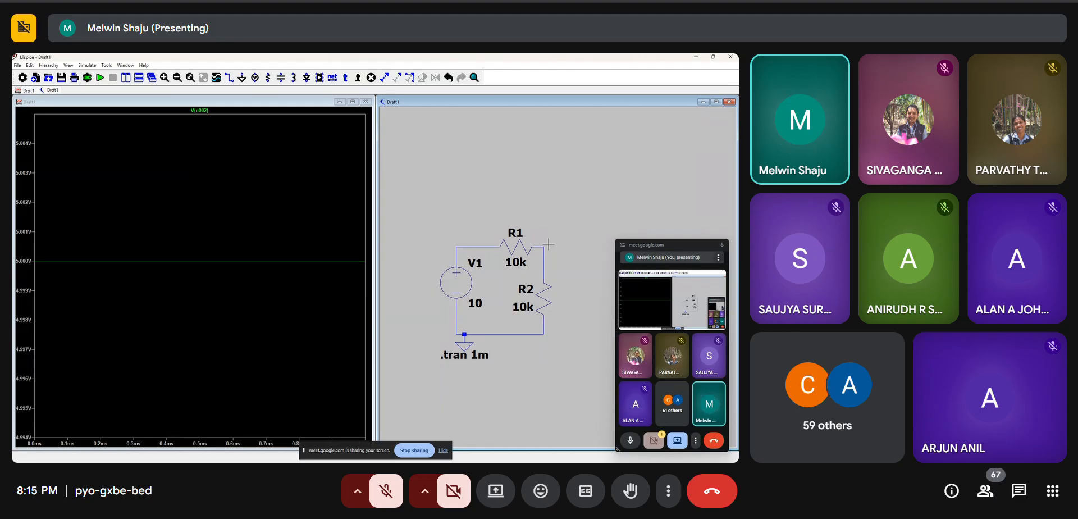
Set the DC value of voltage source V1 to 100 V and rerun the simulation
{"action": "right_click", "coordinate": [455, 279]}
{"action": "type", "text": "100"}
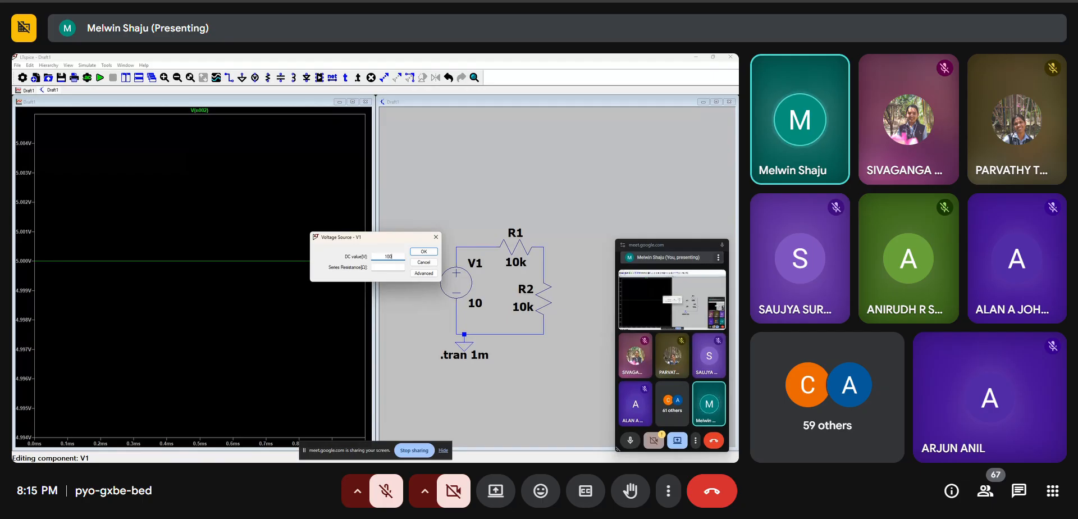
{"action": "key", "text": "Return"}
{"action": "left_click", "coordinate": [101, 77]}
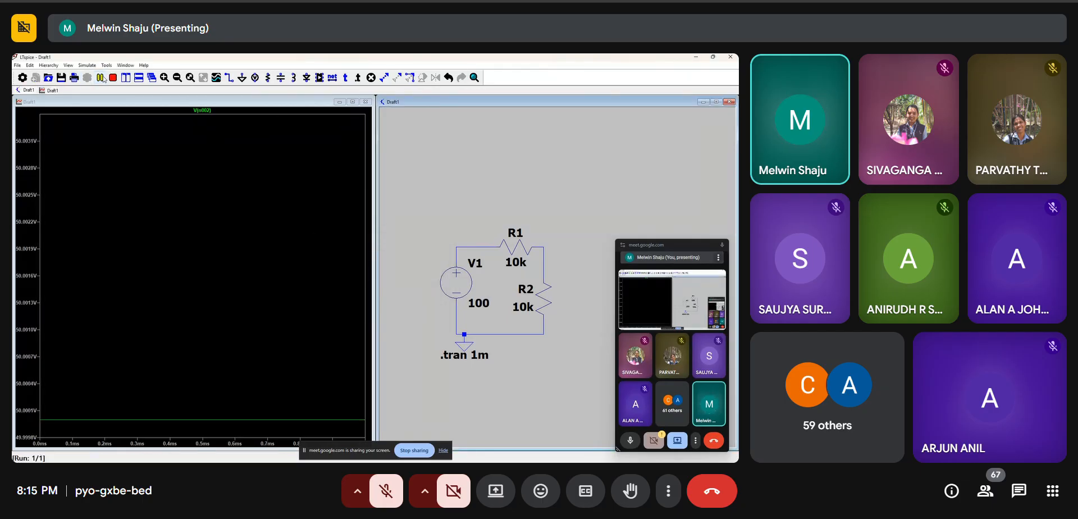
Set the DC value of voltage source V1 to 10 V and rerun the simulation
{"action": "right_click", "coordinate": [468, 281]}
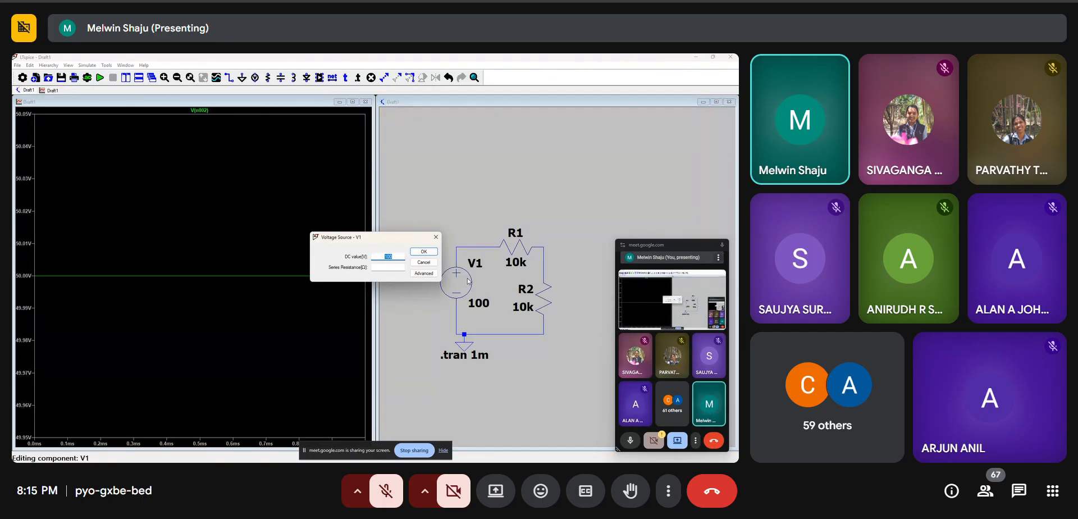
{"action": "type", "text": "10"}
{"action": "key", "text": "Return"}
{"action": "left_click", "coordinate": [100, 78]}
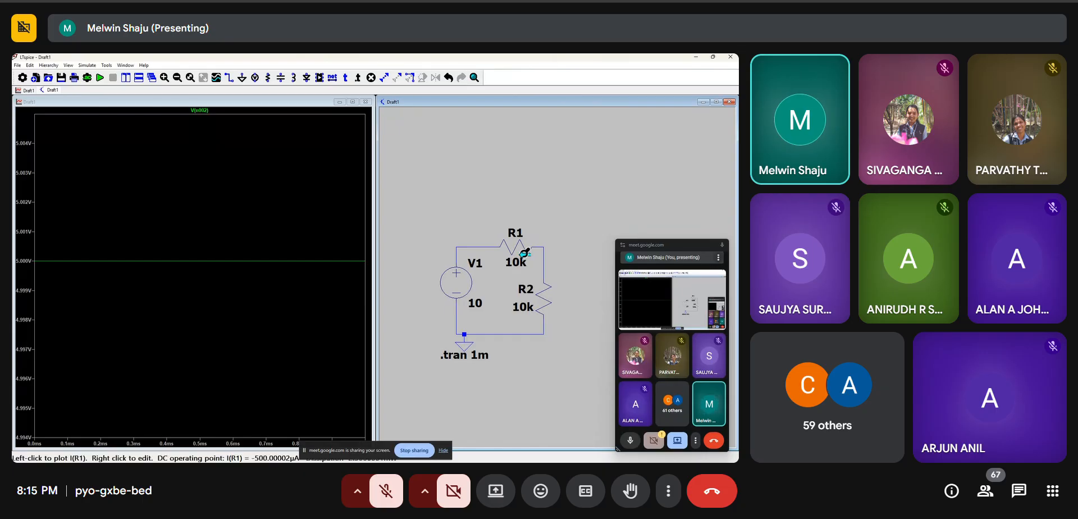
Set the resistance of R2 to 1k and rerun the simulation
{"action": "right_click", "coordinate": [536, 298]}
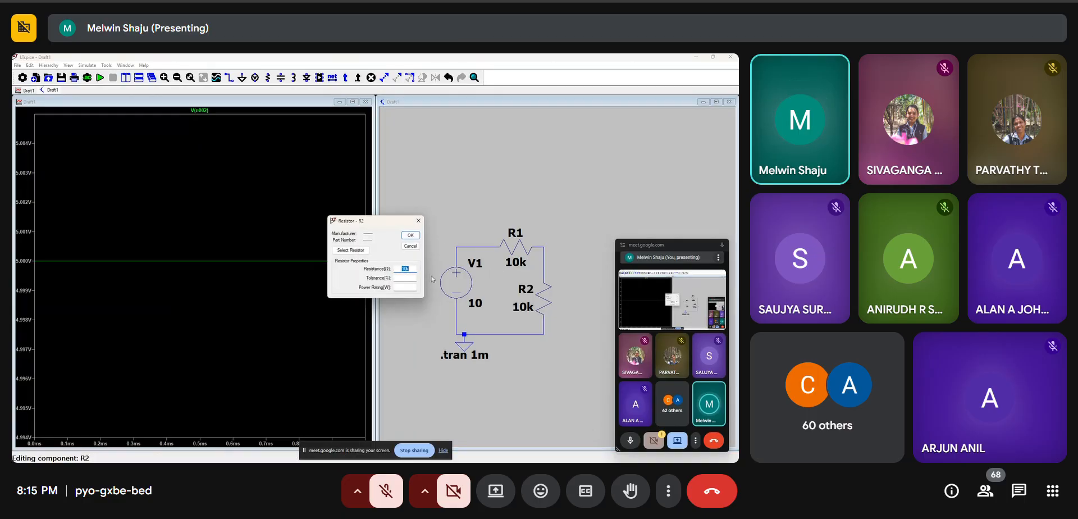
{"action": "type", "text": "1k"}
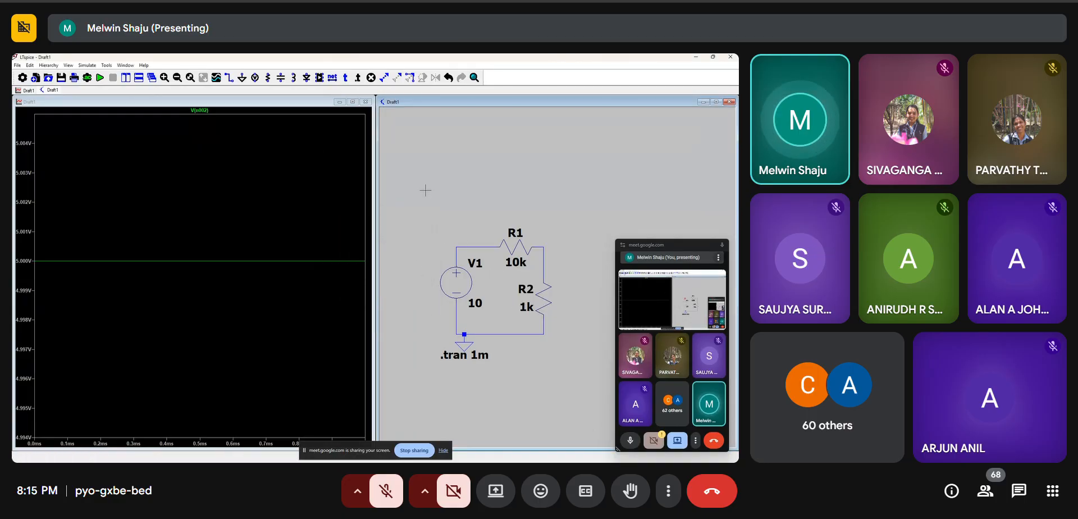
{"action": "left_click", "coordinate": [100, 78]}
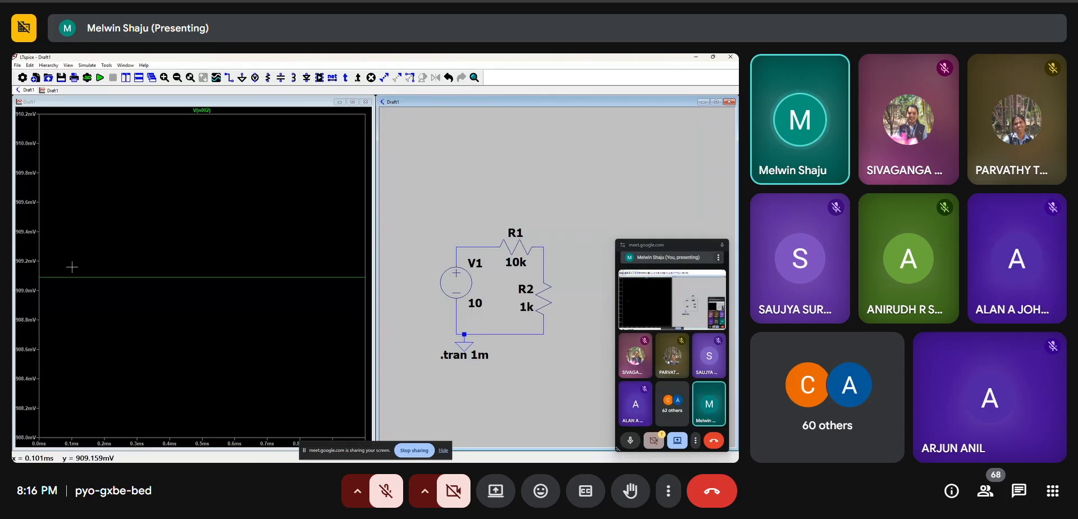
{"action": "mouse_move", "coordinate": [337, 462]}
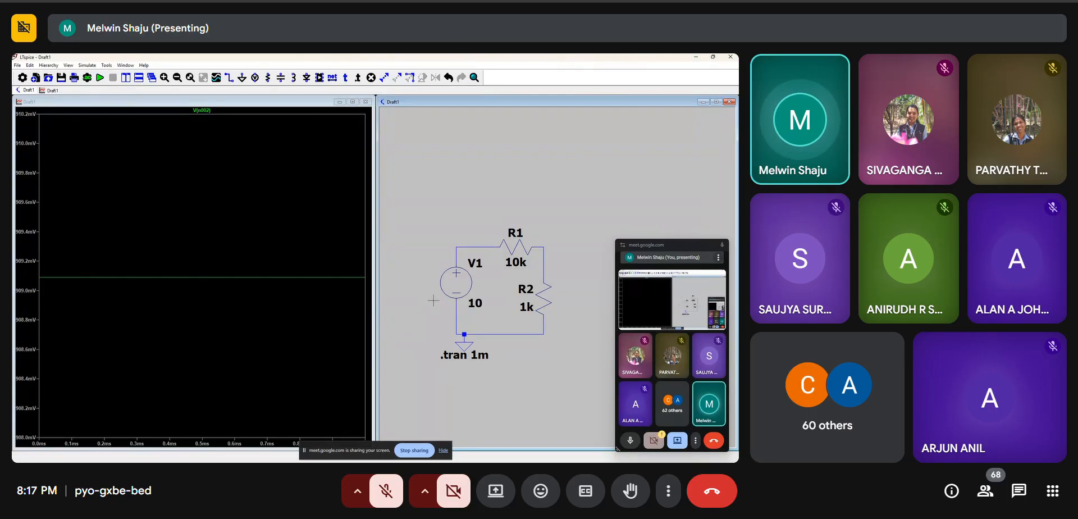
Set the transient analysis stop time to 10m and rerun the simulation
{"action": "right_click", "coordinate": [458, 353]}
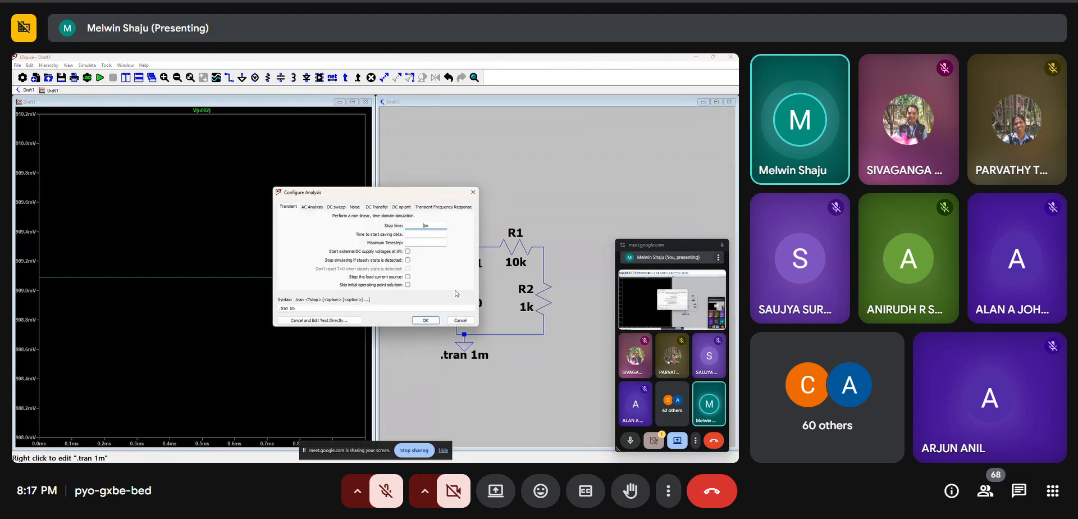
{"action": "left_click", "coordinate": [428, 228]}
{"action": "type", "text": "0"}
{"action": "key", "text": "Return"}
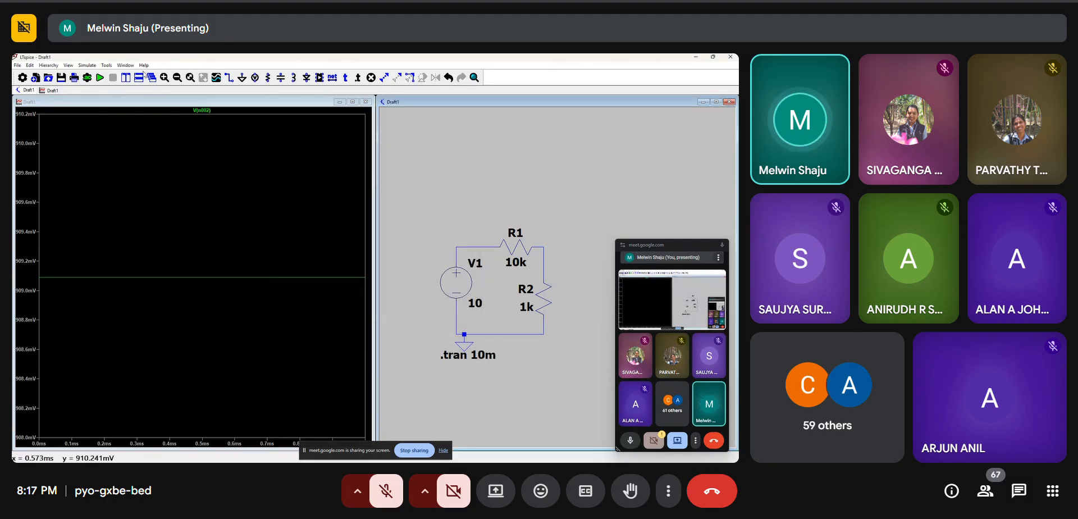
{"action": "left_click", "coordinate": [100, 77]}
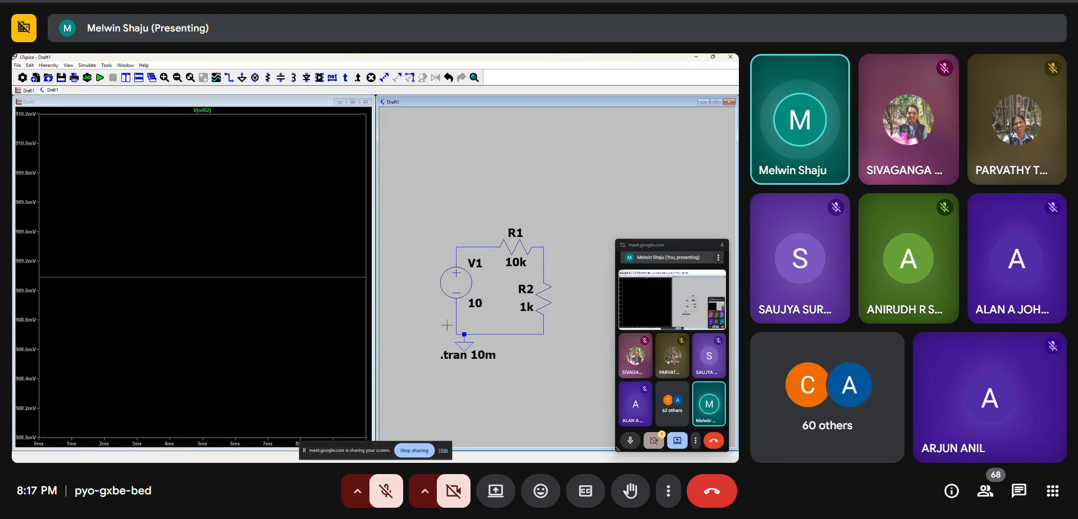
Set the transient analysis stop time to 1s and rerun the simulation
{"action": "right_click", "coordinate": [471, 356]}
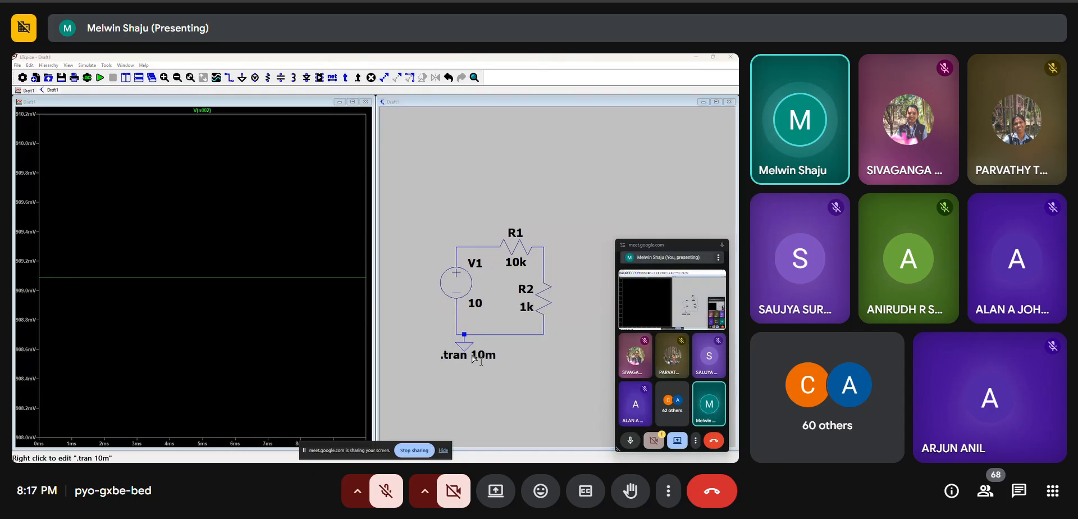
{"action": "double_click", "coordinate": [434, 225]}
{"action": "type", "text": "1s"}
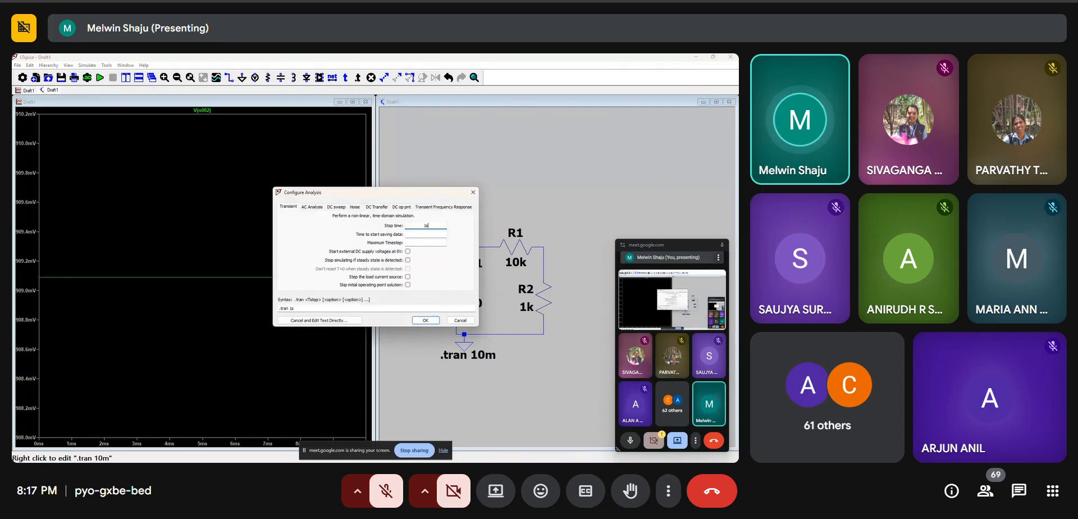
{"action": "key", "text": "Return"}
{"action": "left_click", "coordinate": [99, 77]}
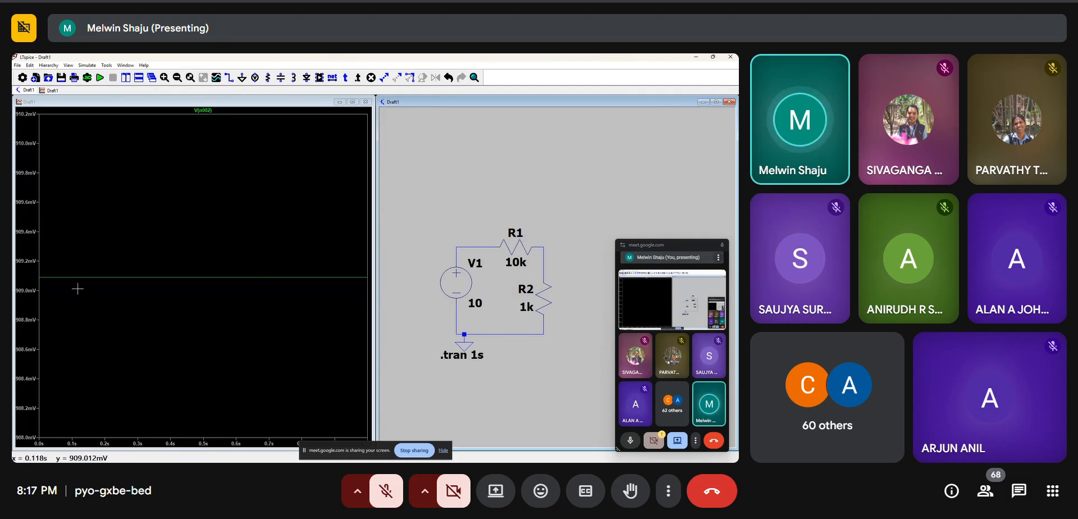
Set the resistance of R2 to 10k and rerun the simulation
{"action": "right_click", "coordinate": [541, 302]}
{"action": "type", "text": "10k"}
{"action": "key", "text": "Return"}
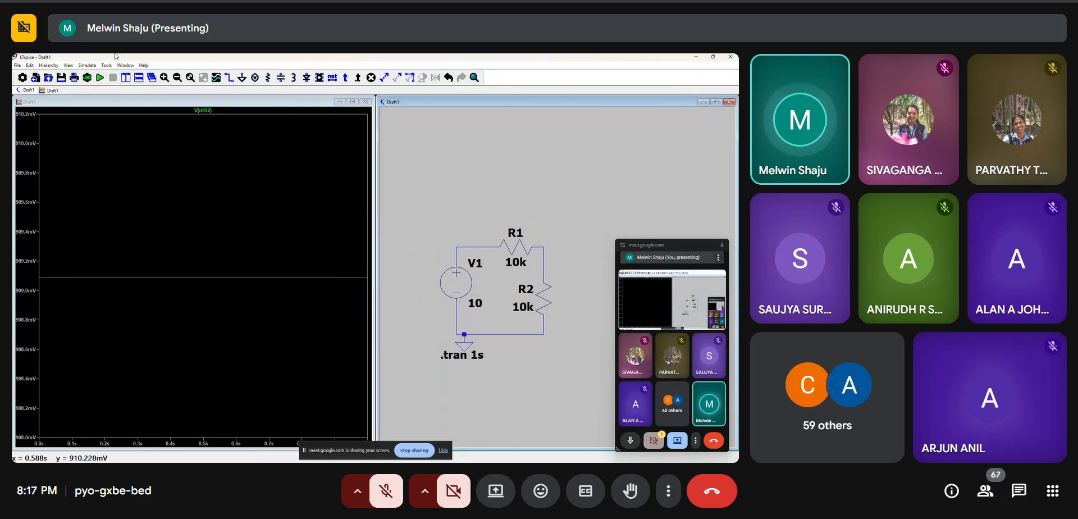
{"action": "left_click", "coordinate": [101, 77]}
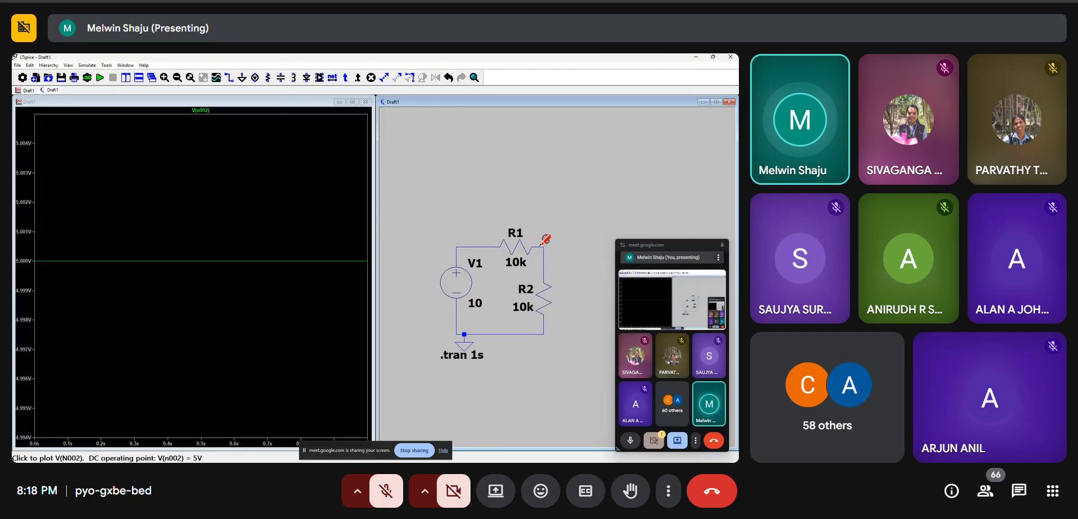
Plot the currents through R1 and R2 and rerun the simulation with R2 set to 1k
{"action": "left_click", "coordinate": [516, 247]}
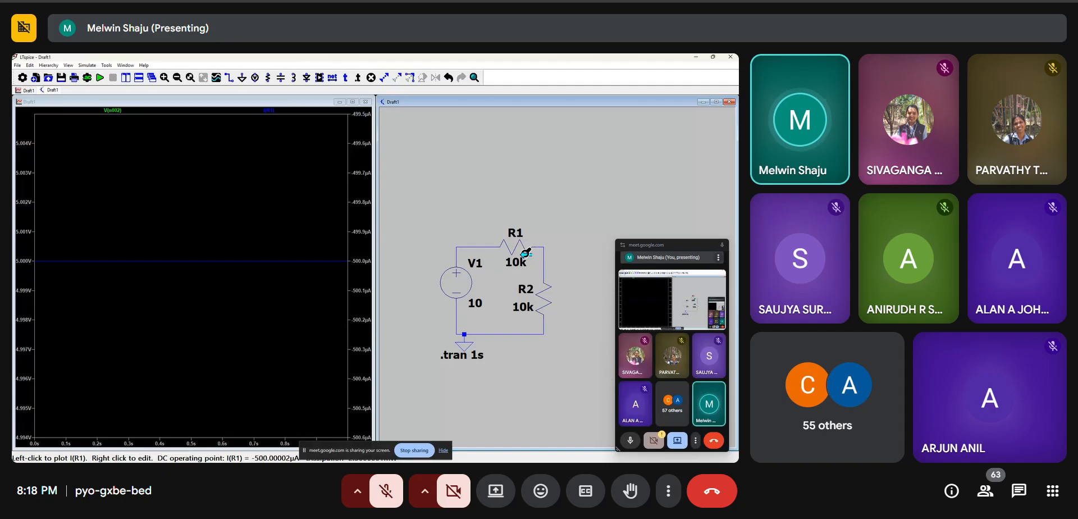
{"action": "left_click", "coordinate": [543, 301]}
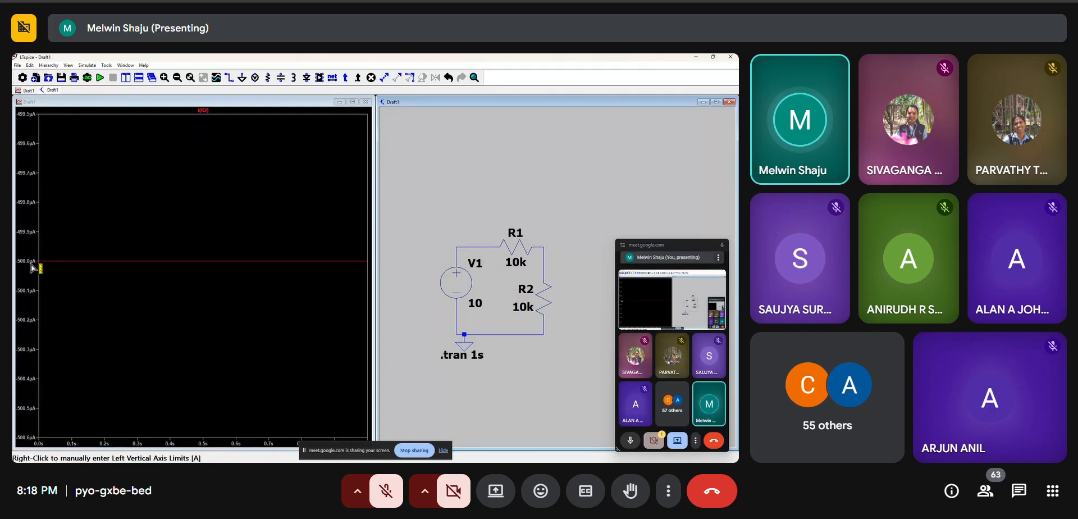
{"action": "right_click", "coordinate": [543, 299]}
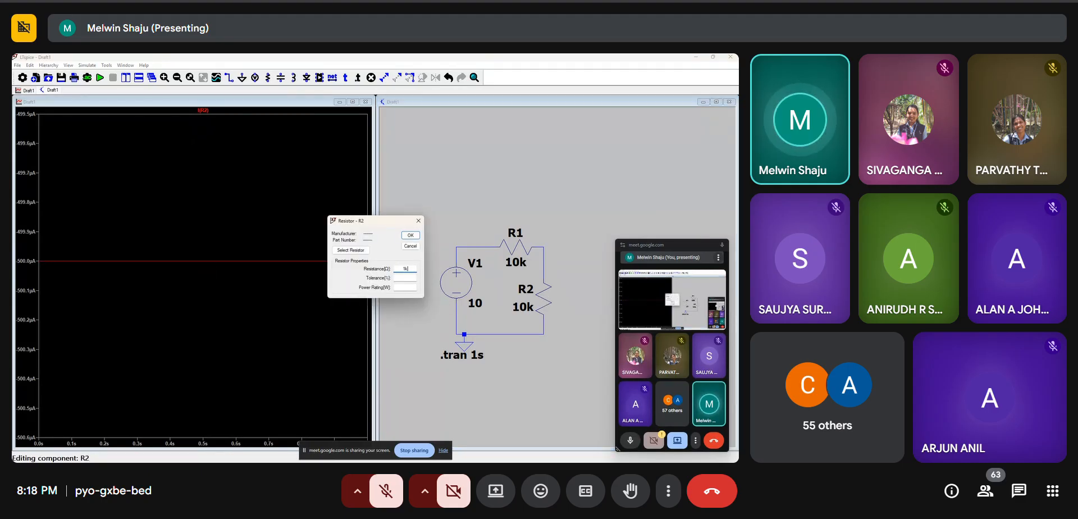
{"action": "key", "text": "Return"}
{"action": "left_click", "coordinate": [100, 77]}
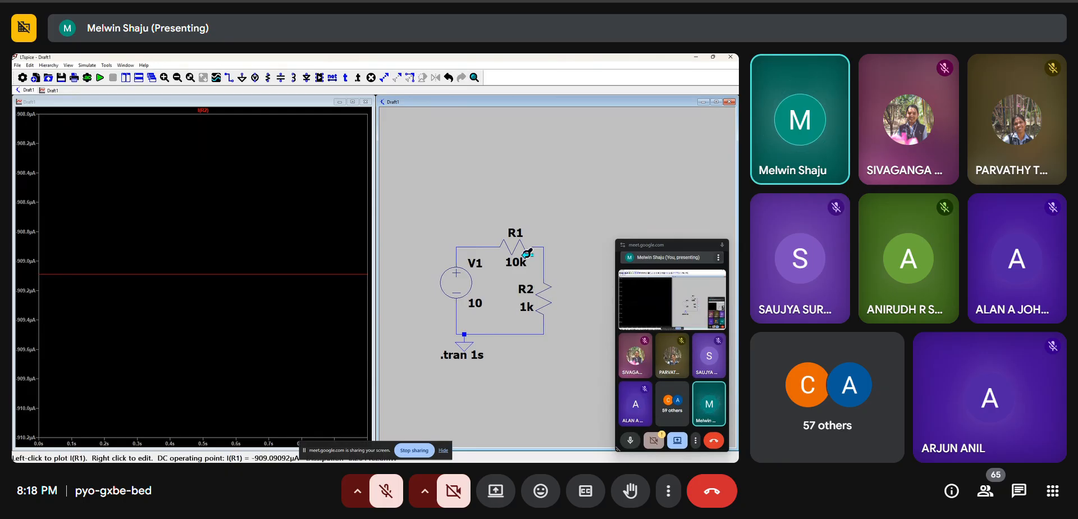
Delete resistor R2 and bridge the gap it leaves with a wire
{"action": "key", "text": "Delete"}
{"action": "left_click", "coordinate": [545, 303]}
{"action": "key", "text": "F3"}
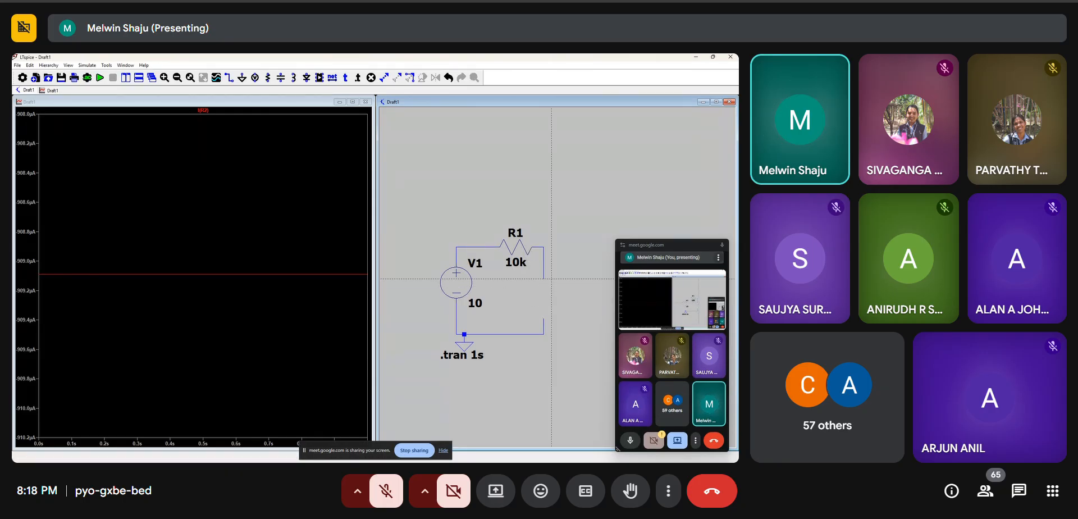
{"action": "left_click", "coordinate": [544, 318]}
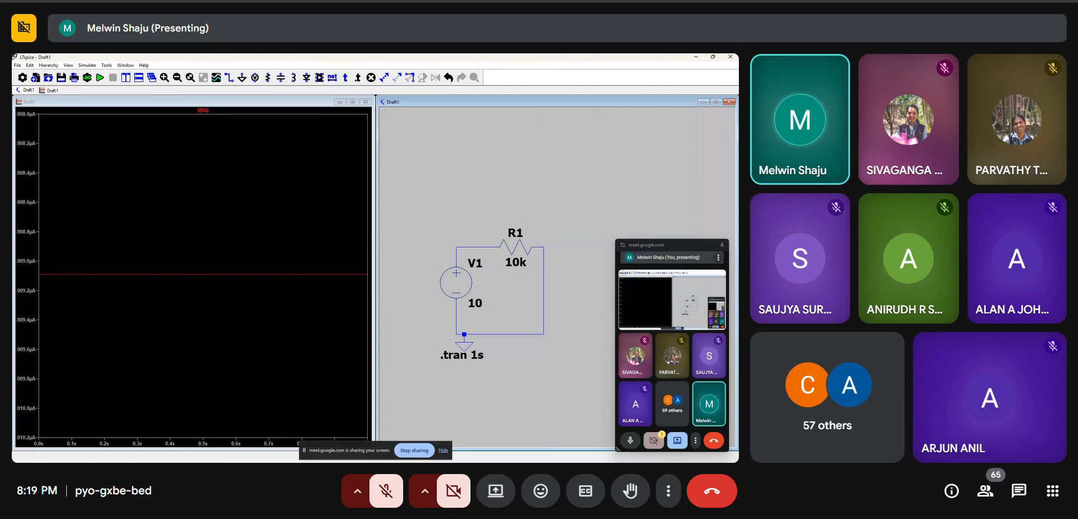
{"action": "key", "text": "Escape"}
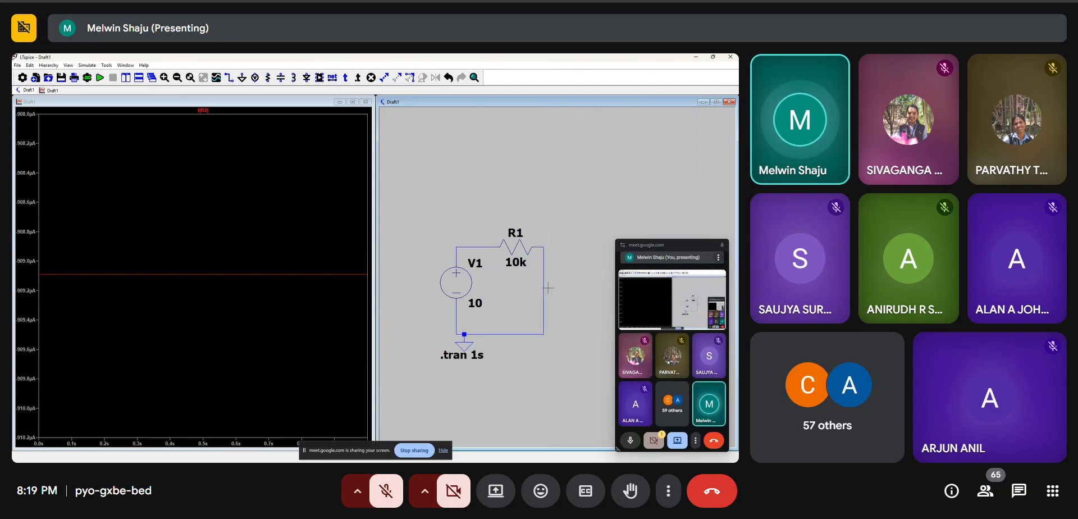
Plot the current through R1 and its power dissipation in the waveform window
{"action": "left_click", "coordinate": [517, 247]}
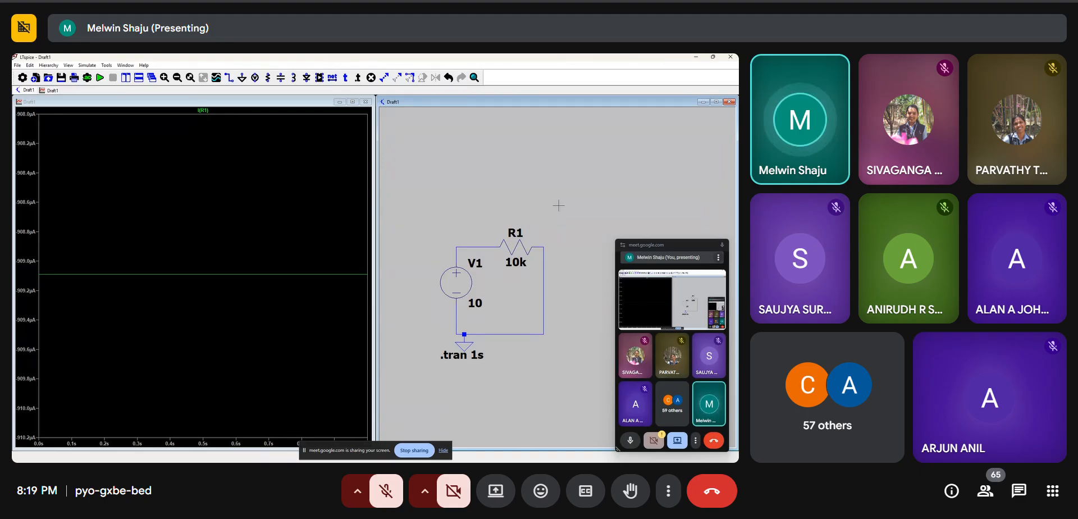
{"action": "left_click", "coordinate": [516, 246], "text": "alt"}
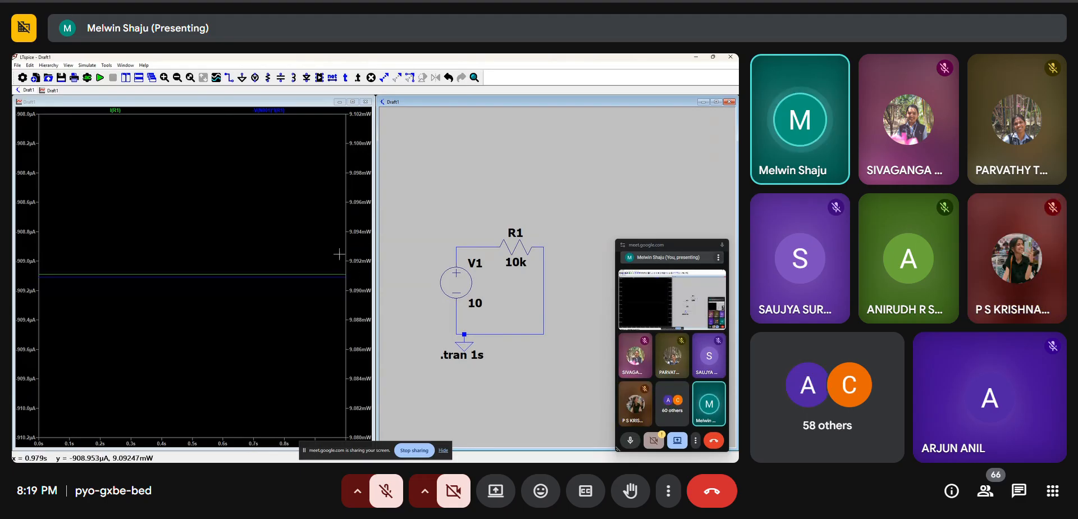
{"action": "scroll", "coordinate": [339, 254], "scroll_direction": "up", "scroll_amount": 2}
{"action": "right_click", "coordinate": [331, 219]}
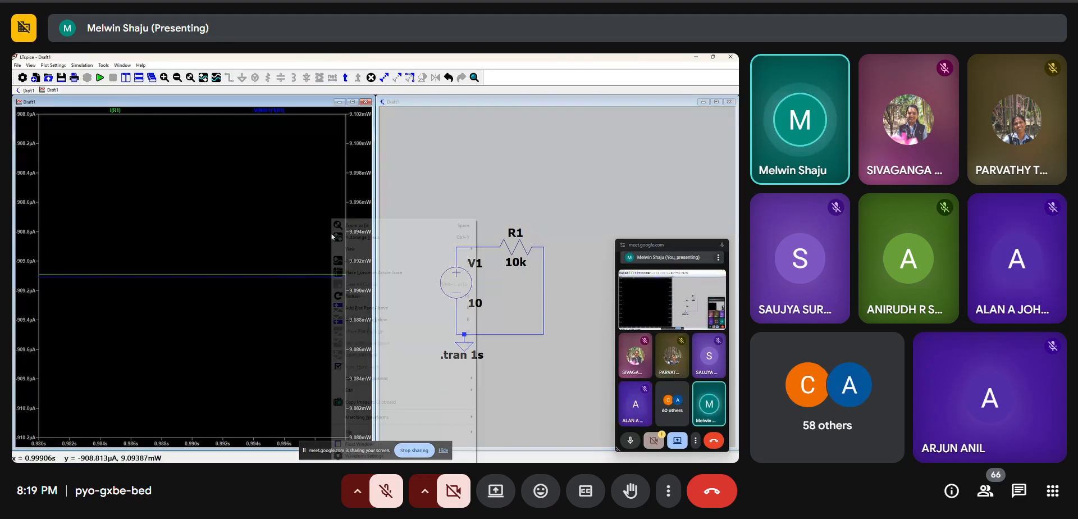
{"action": "left_click", "coordinate": [359, 229]}
Set the DC value of V1 to 100 V and the resistance of R1 to 100, and rerun the simulation
{"action": "right_click", "coordinate": [468, 275]}
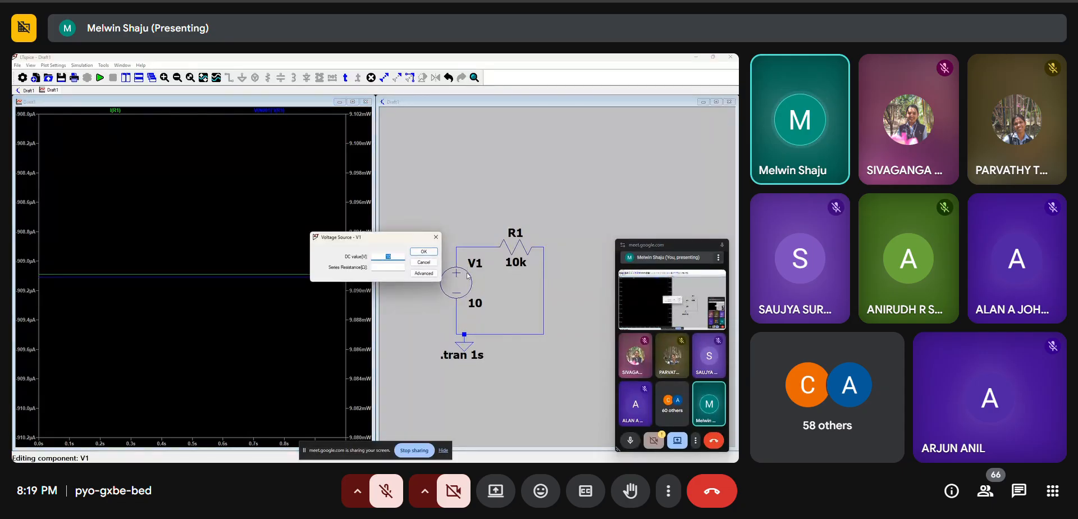
{"action": "key", "text": "Return"}
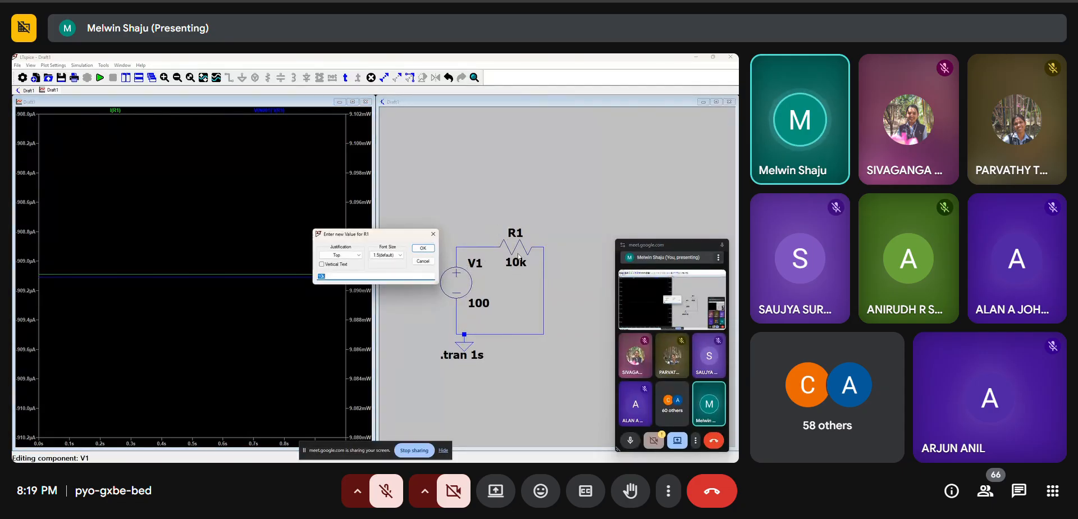
{"action": "right_click", "coordinate": [515, 257]}
{"action": "key", "text": "Escape"}
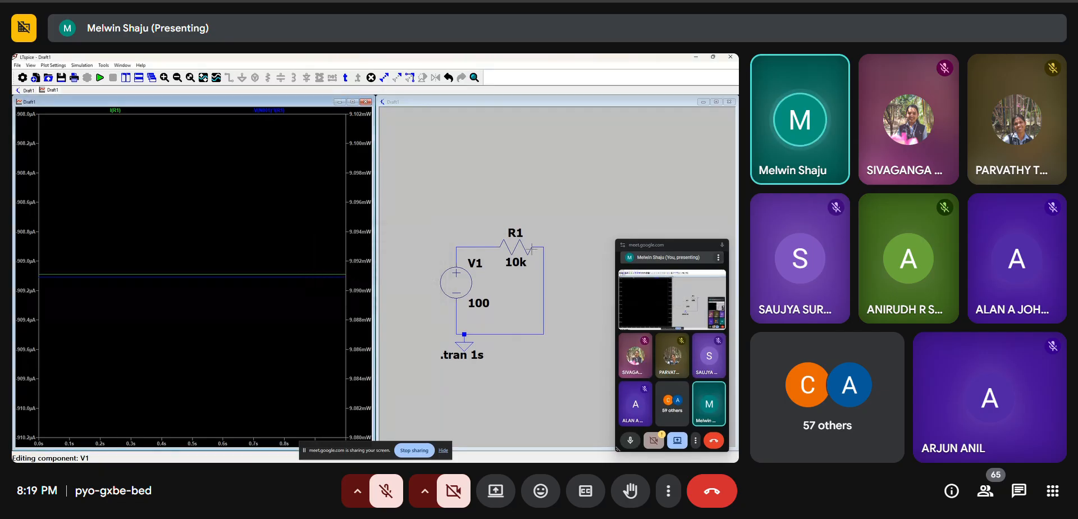
{"action": "right_click", "coordinate": [518, 254]}
{"action": "type", "text": "0"}
{"action": "key", "text": "Return"}
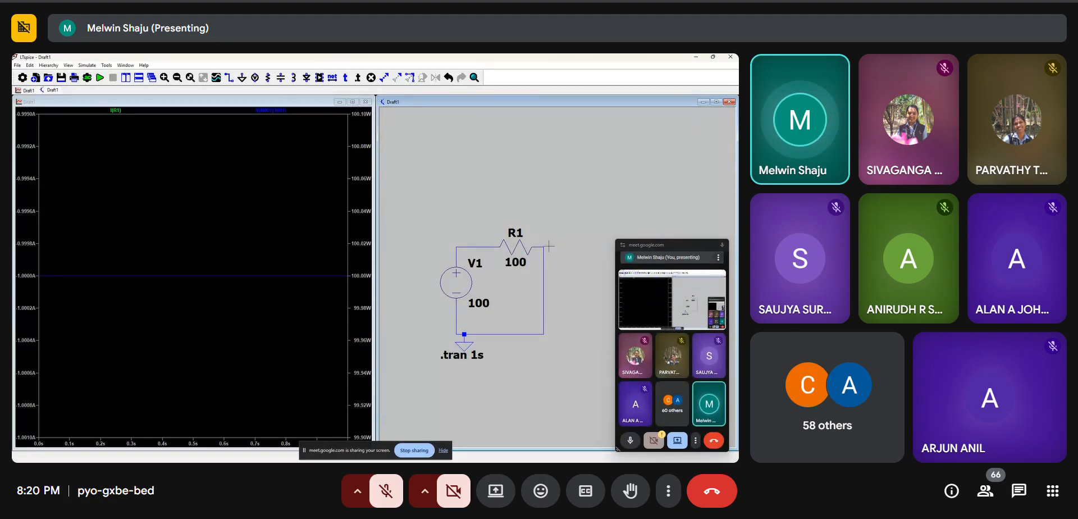
Show only the power dissipation of R1 in the plot, followed by only its current
{"action": "left_click", "coordinate": [516, 249], "text": "alt"}
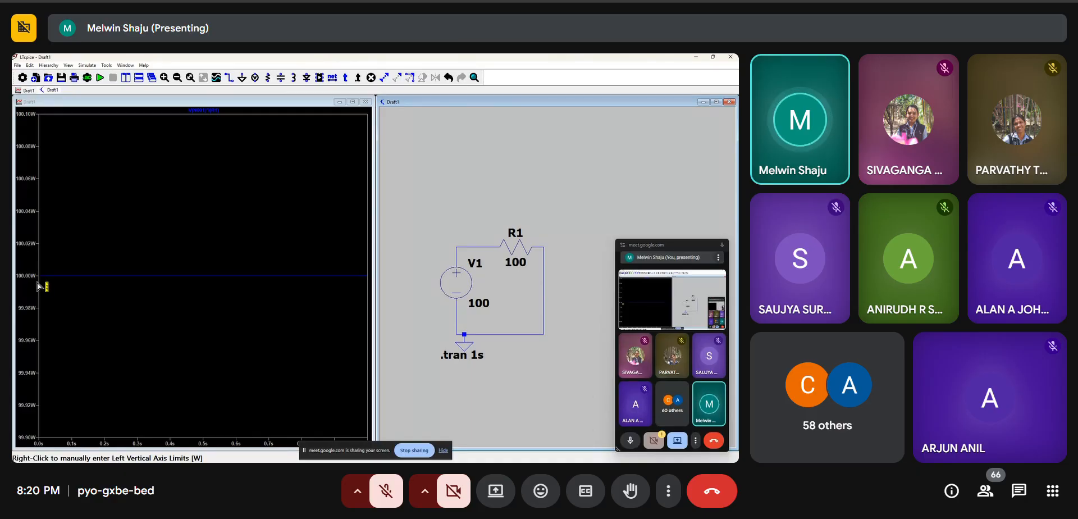
{"action": "left_click", "coordinate": [524, 246]}
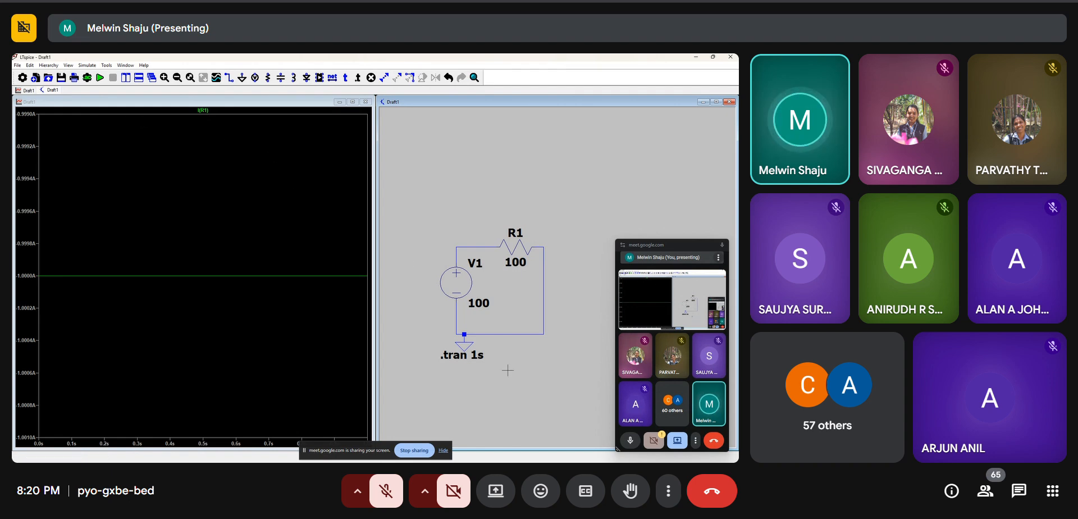
{"action": "left_click", "coordinate": [677, 247]}
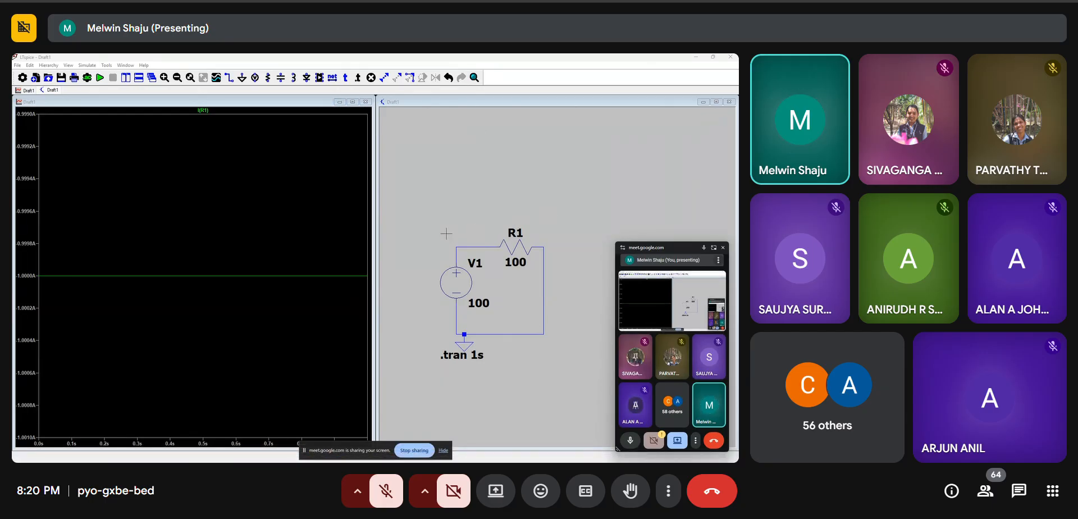
Delete the entire circuit from the schematic, including the transient analysis directive
{"action": "left_click_drag", "start_coordinate": [447, 233], "coordinate": [603, 388]}
{"action": "key", "text": "Delete"}
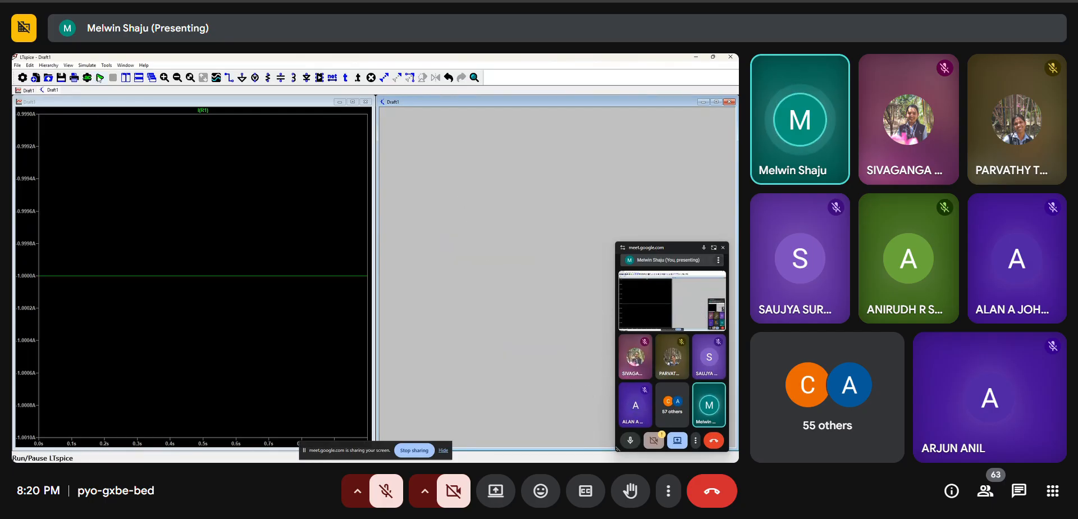
{"action": "left_click", "coordinate": [99, 78]}
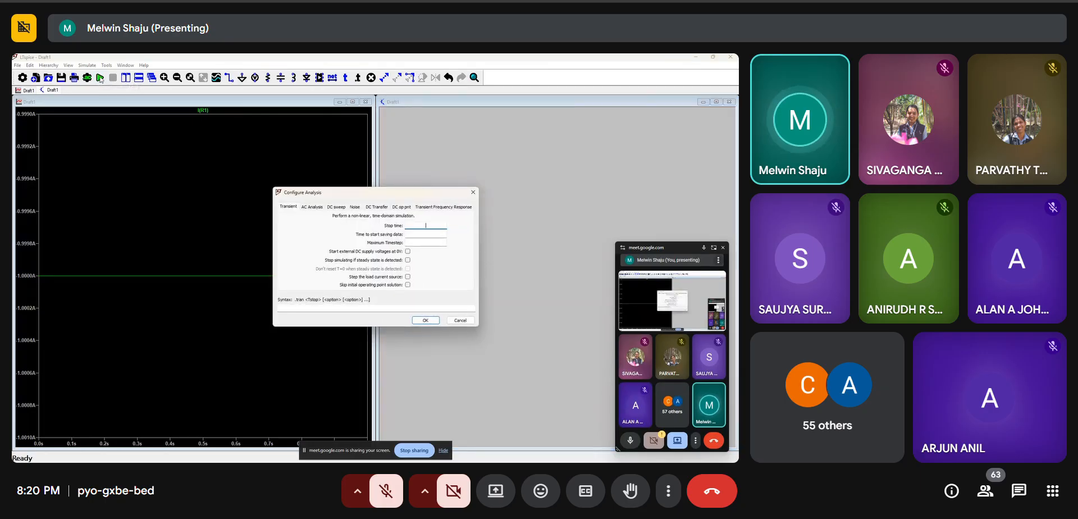
{"action": "left_click", "coordinate": [471, 192]}
Close the waveform plot and maximize the empty schematic
{"action": "left_click", "coordinate": [365, 102]}
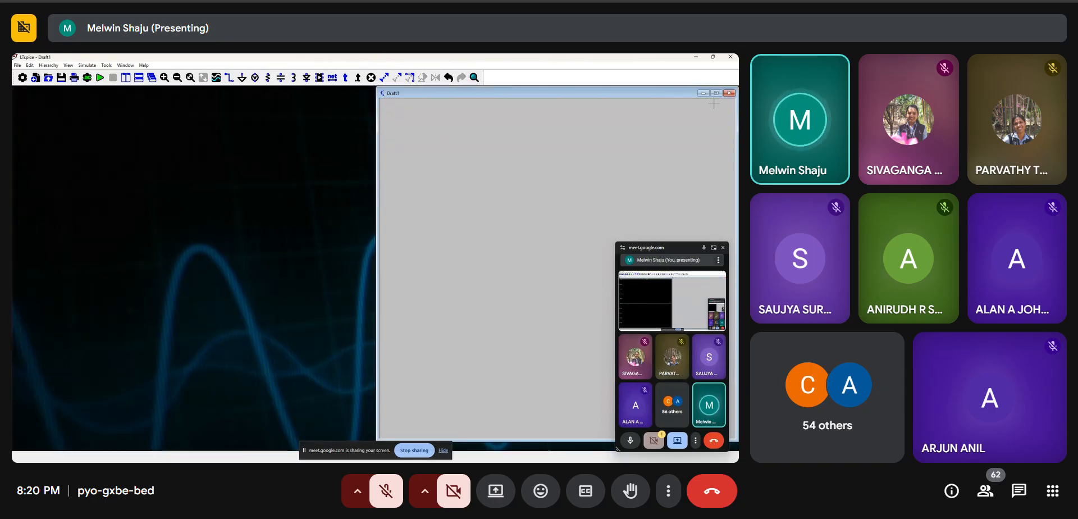
{"action": "left_click", "coordinate": [716, 91]}
Find the ADA4522 op amp in the component library and place one in the middle of the empty schematic
{"action": "key", "text": "F2"}
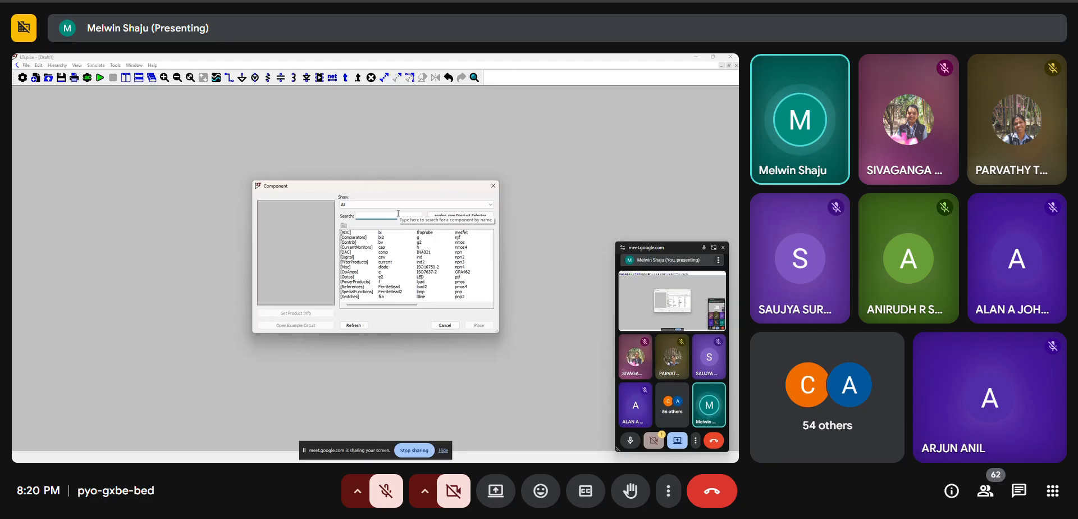
{"action": "type", "text": "ada"}
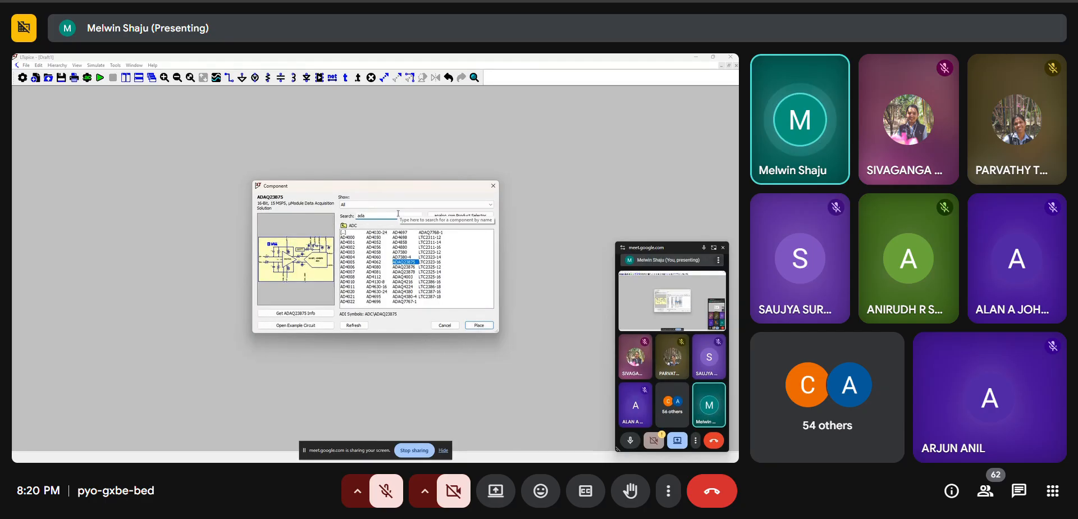
{"action": "type", "text": "4522"}
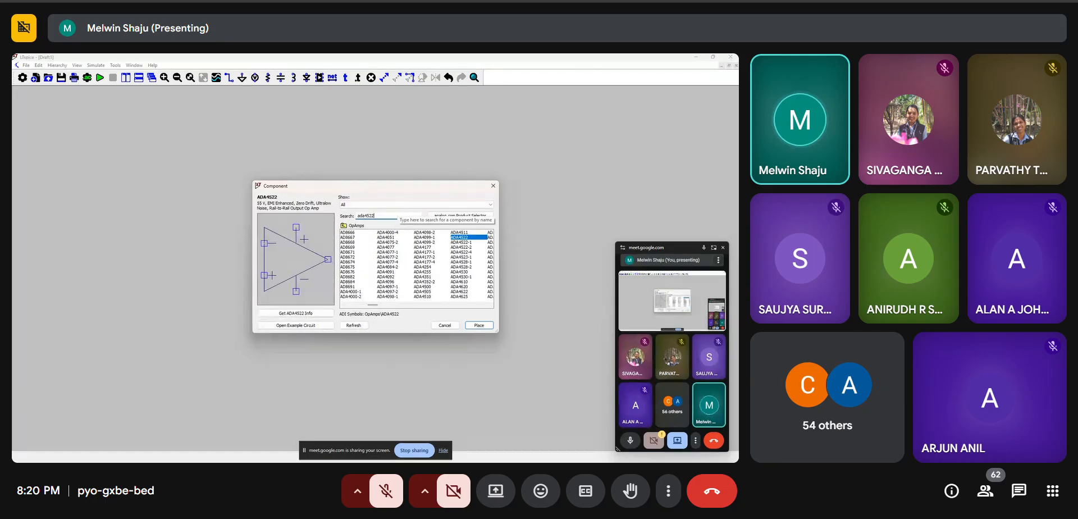
{"action": "key", "text": "Return"}
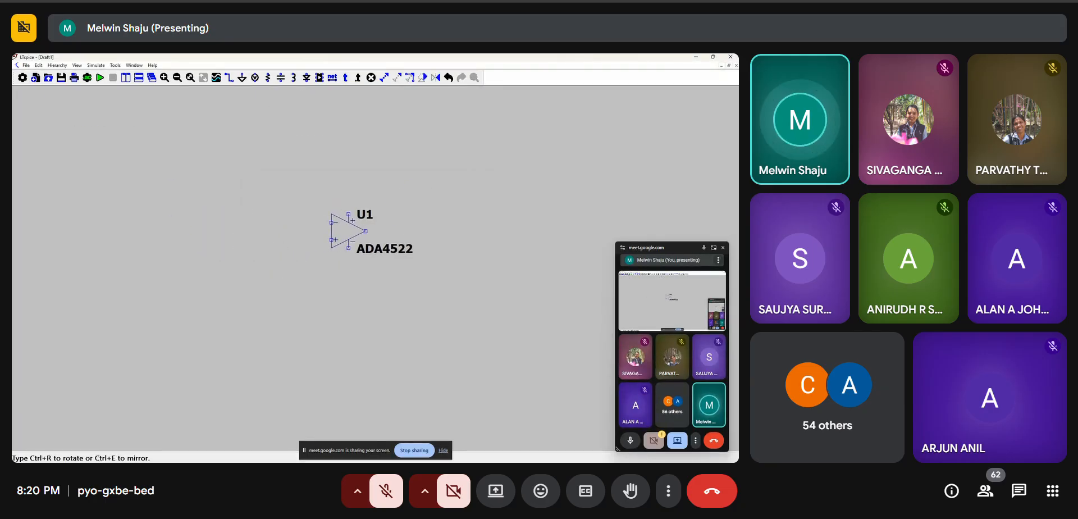
{"action": "left_click", "coordinate": [349, 239]}
{"action": "key", "text": "Escape"}
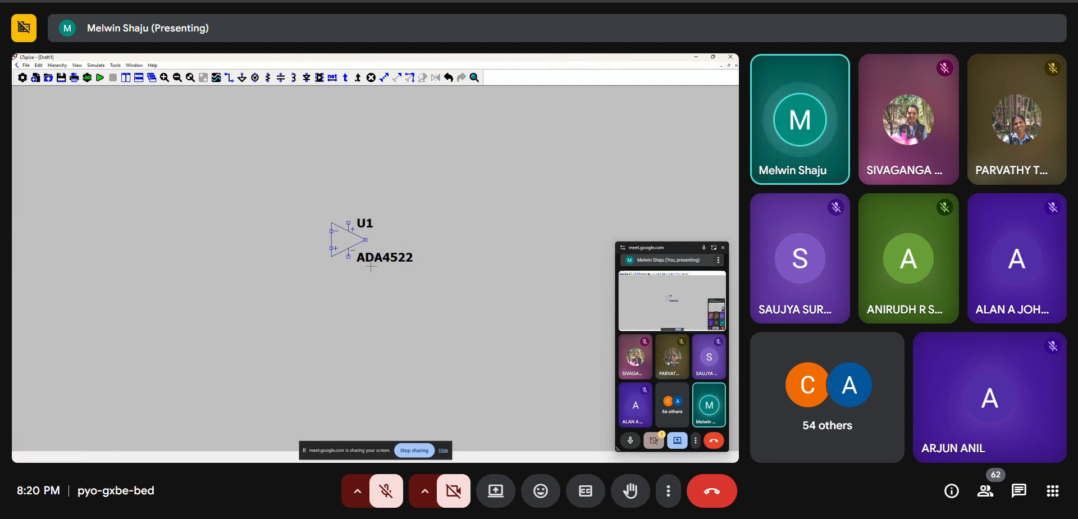
Draw a vertical wire through both supply pins of U1, extending above and below the op amp
{"action": "scroll", "coordinate": [300, 222], "scroll_direction": "up", "scroll_amount": 2}
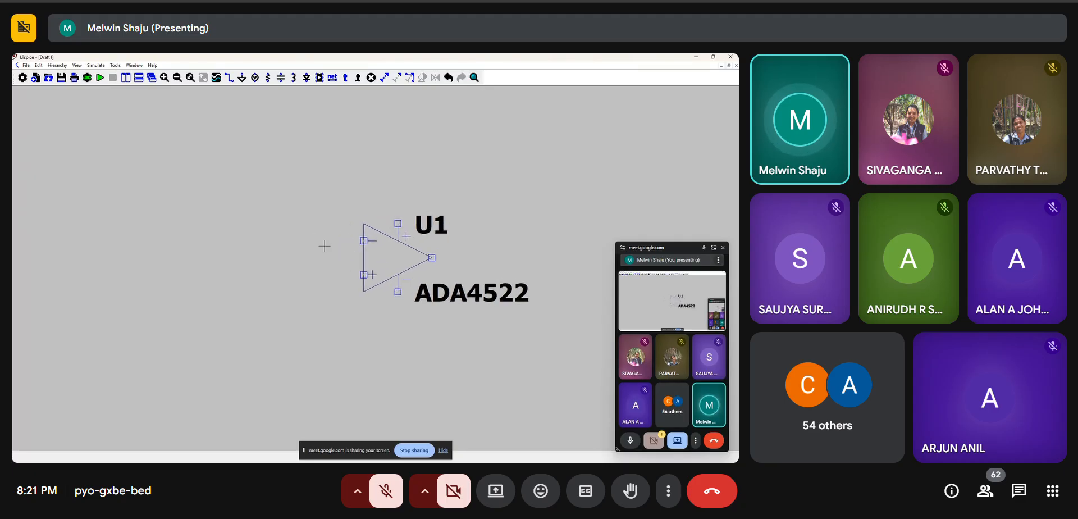
{"action": "left_click_drag", "start_coordinate": [323, 244], "coordinate": [276, 214]}
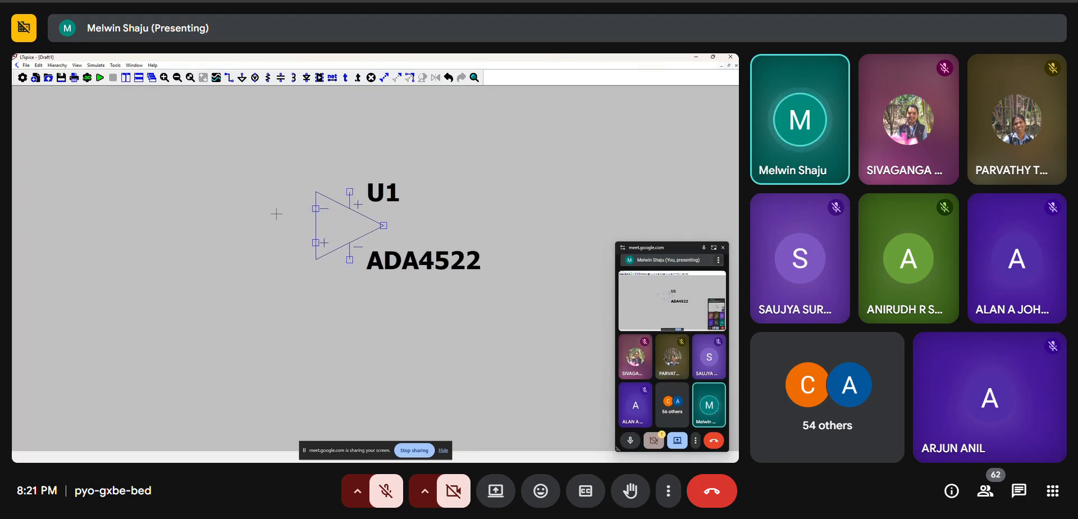
{"action": "key", "text": "w"}
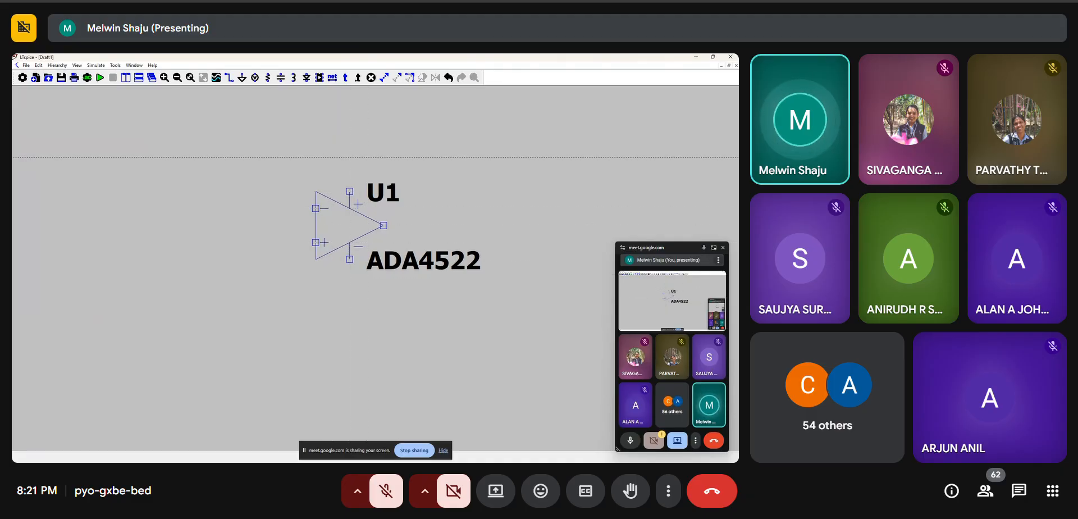
{"action": "left_click", "coordinate": [350, 141]}
{"action": "left_click", "coordinate": [349, 293]}
{"action": "key", "text": "Escape"}
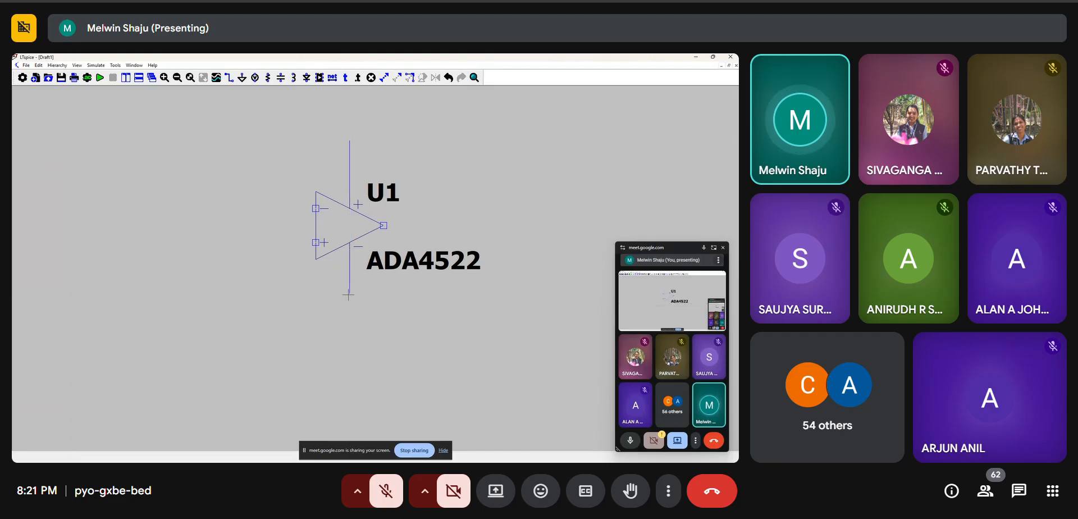
{"action": "right_click", "coordinate": [351, 159]}
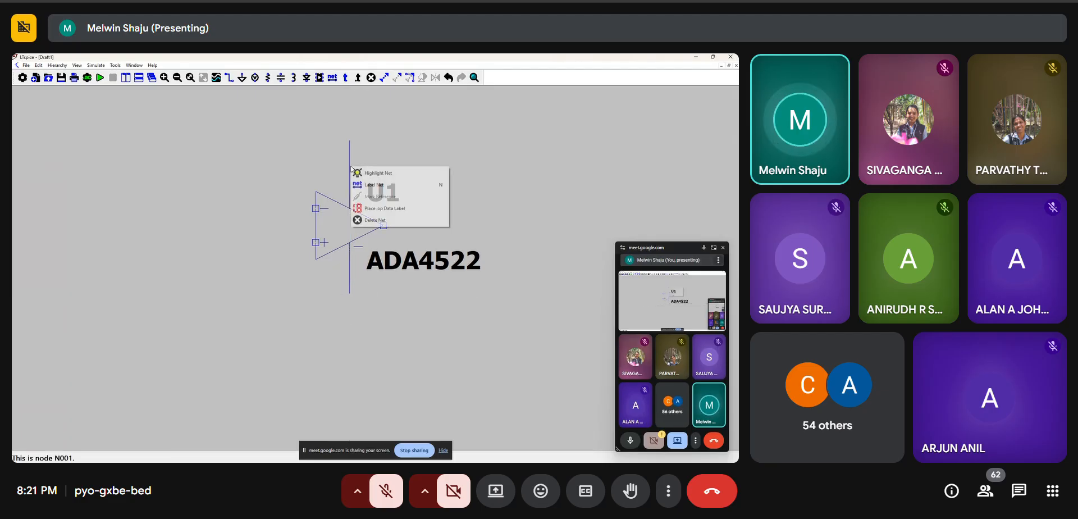
{"action": "left_click", "coordinate": [385, 187]}
{"action": "type", "text": "V"}
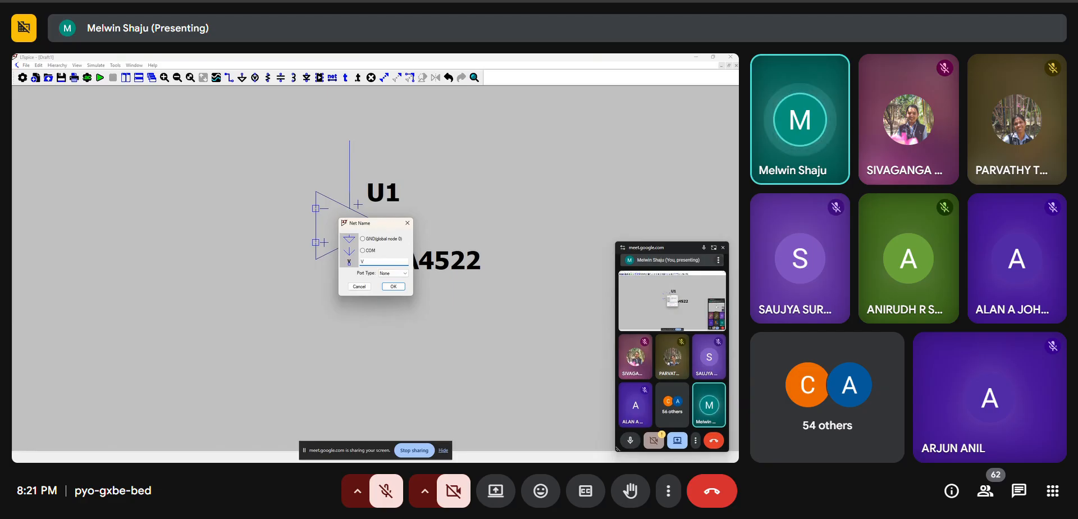
{"action": "type", "text": "CC"}
{"action": "key", "text": "Return"}
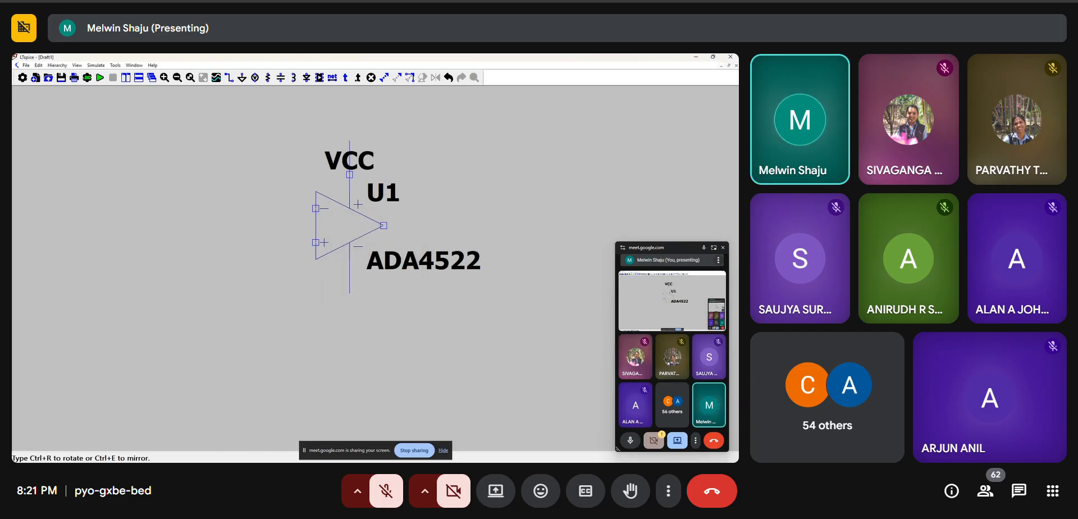
{"action": "key", "text": "Escape"}
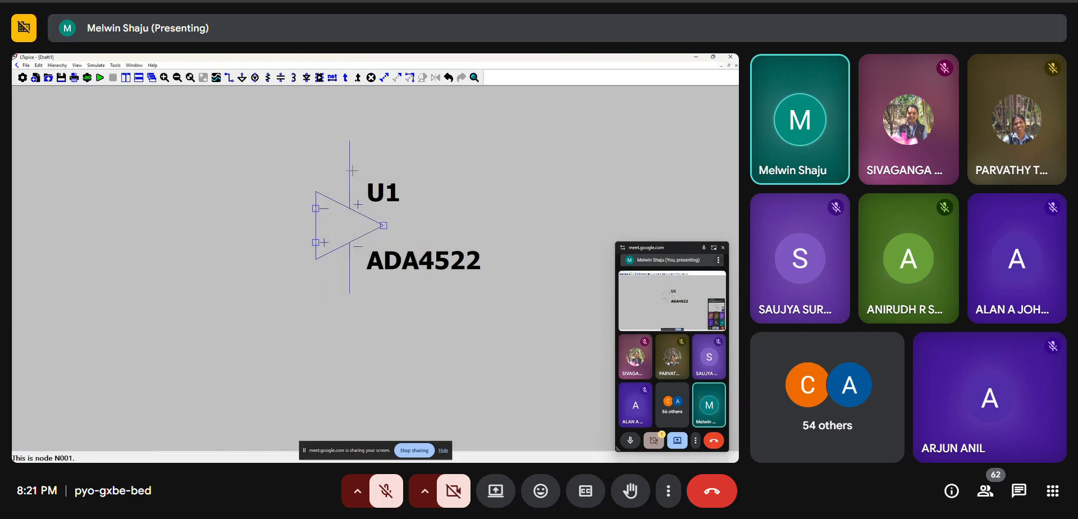
Look up the ADA4522 op amp in the component library again without placing another one
{"action": "right_click", "coordinate": [336, 203]}
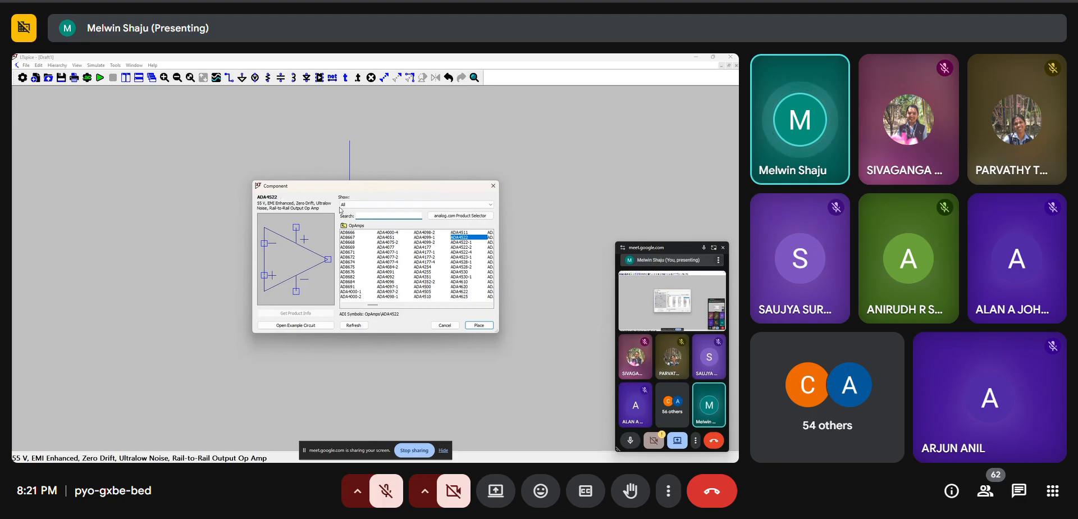
{"action": "left_click", "coordinate": [494, 186]}
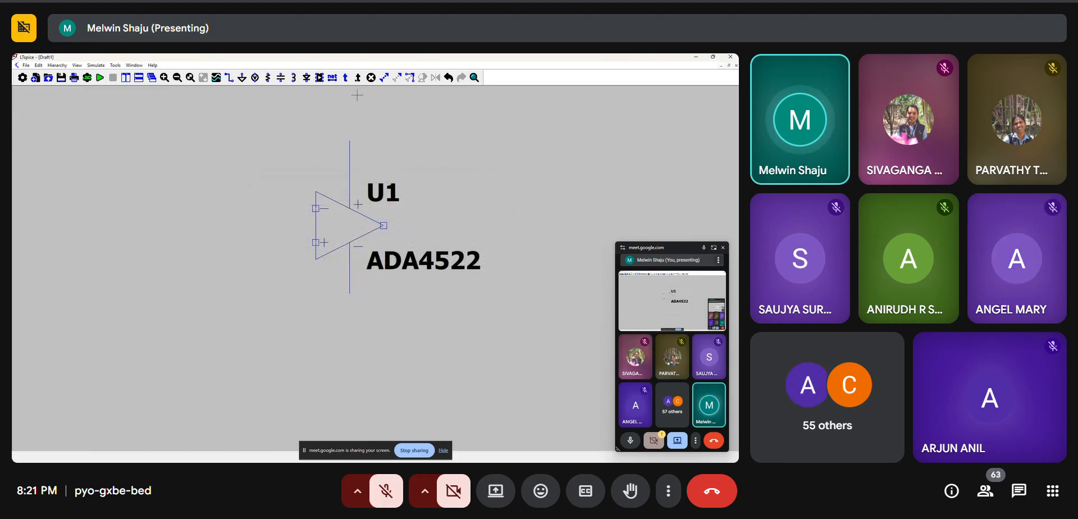
{"action": "left_click", "coordinate": [320, 77]}
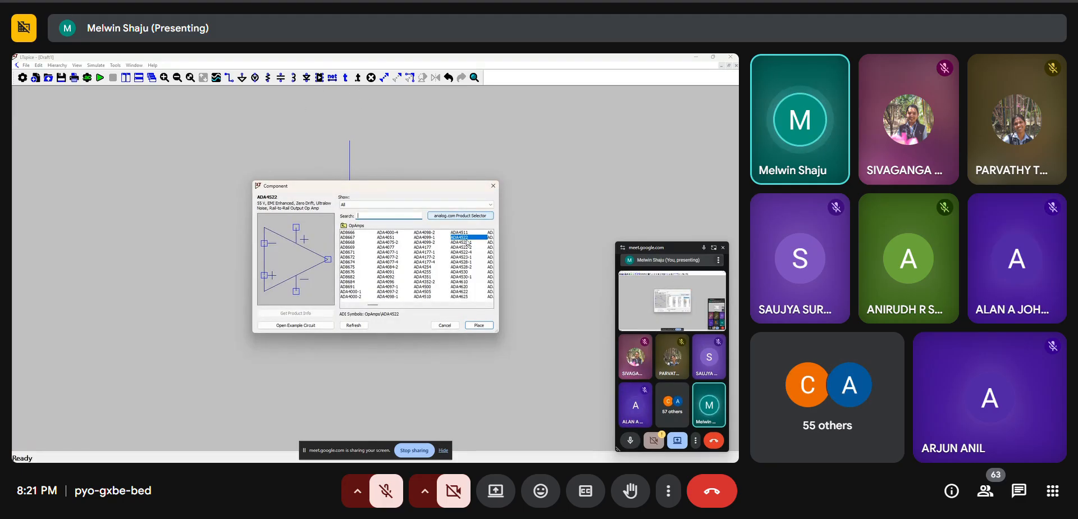
{"action": "type", "text": "ada455"}
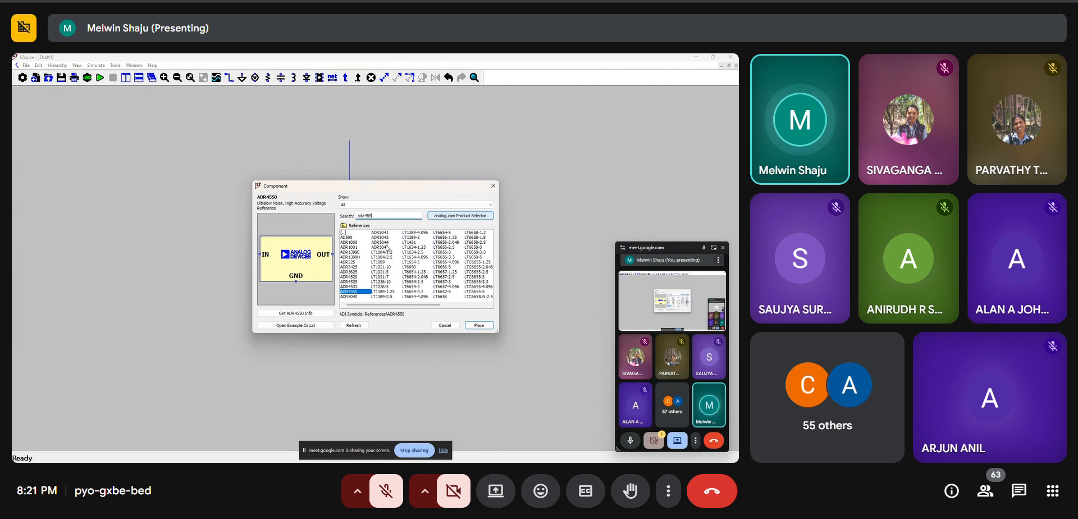
{"action": "key", "text": "BackSpace"}
{"action": "key", "text": "BackSpace"}
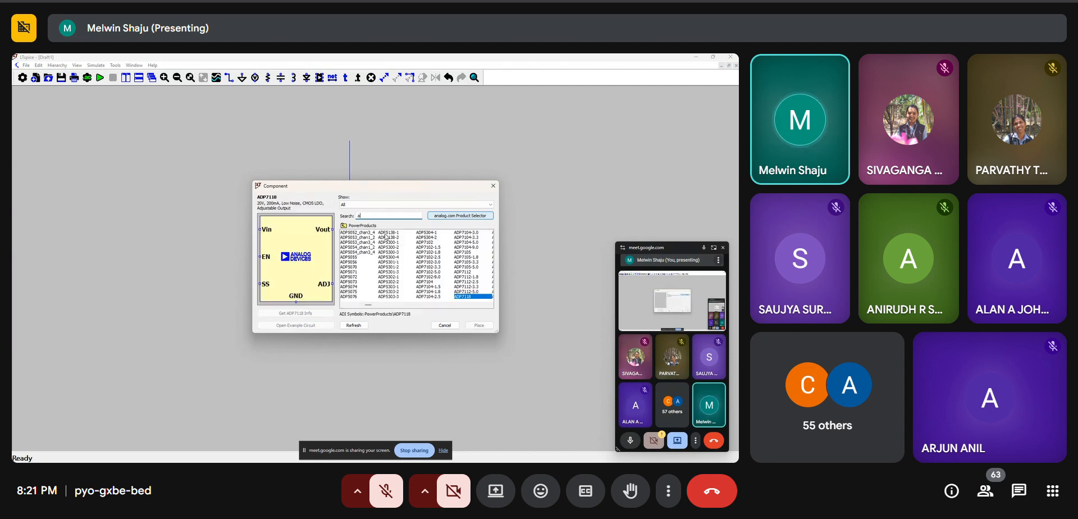
{"action": "type", "text": "4522"}
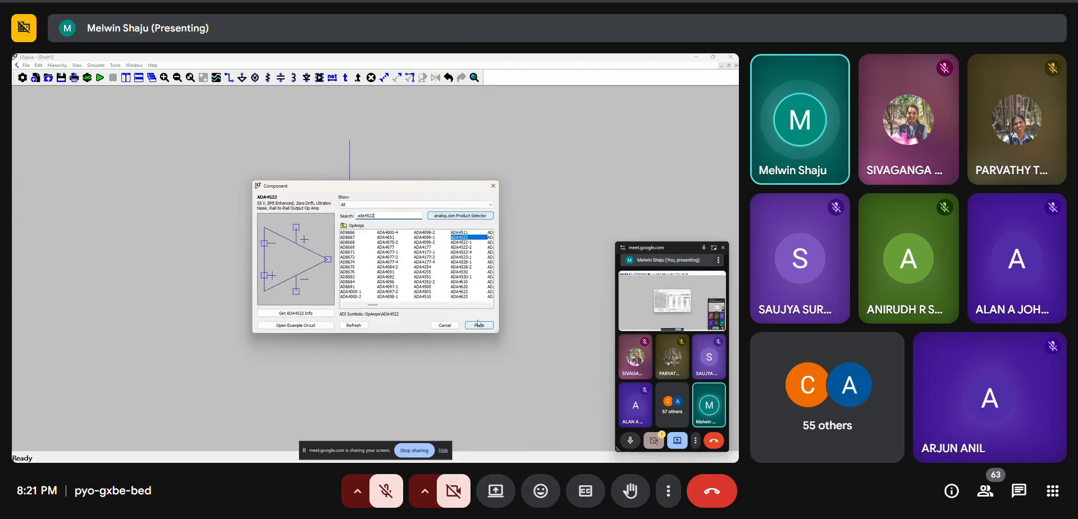
{"action": "left_click", "coordinate": [492, 187]}
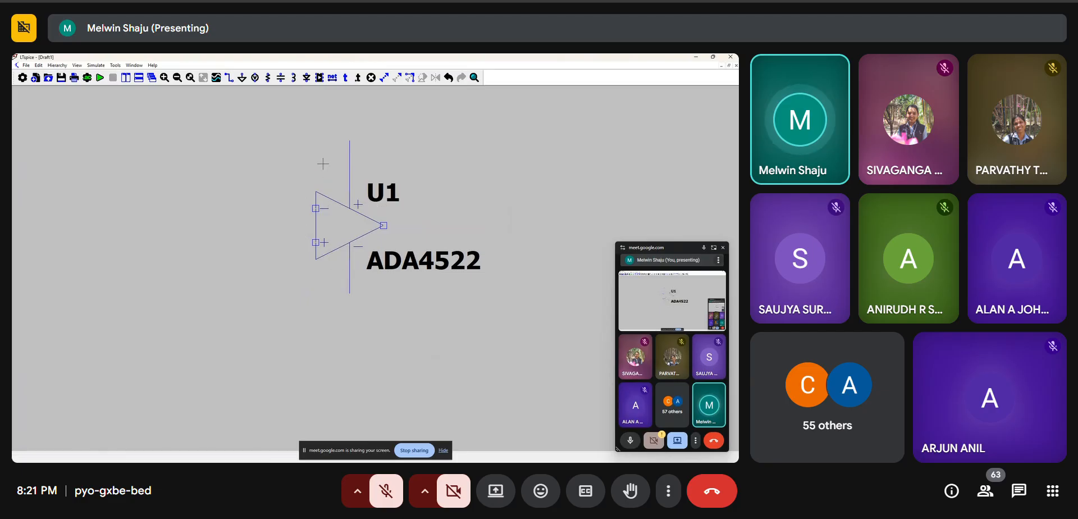
Label the wire on U1's positive supply pin with the net name VCC, rotated to run vertically
{"action": "right_click", "coordinate": [349, 167]}
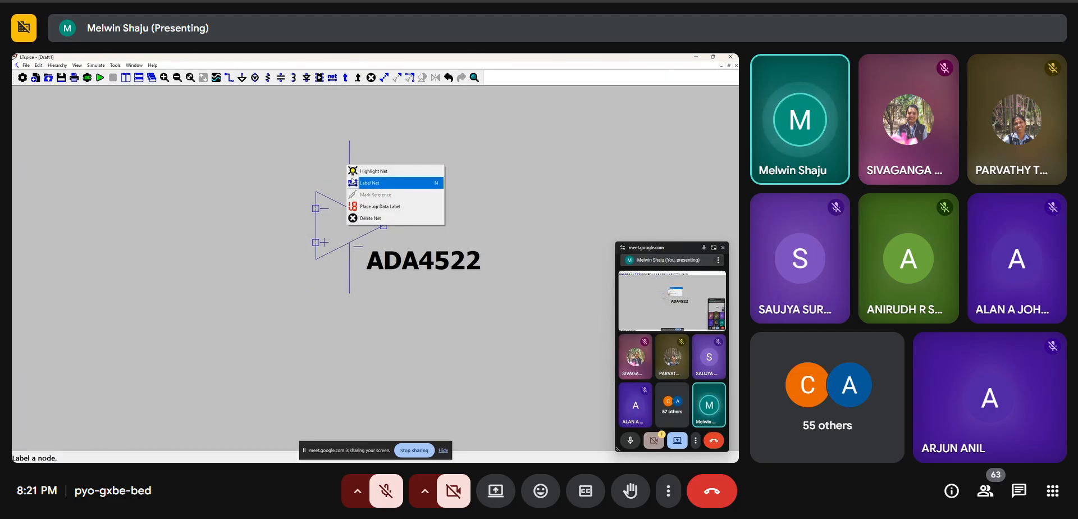
{"action": "left_click", "coordinate": [352, 181]}
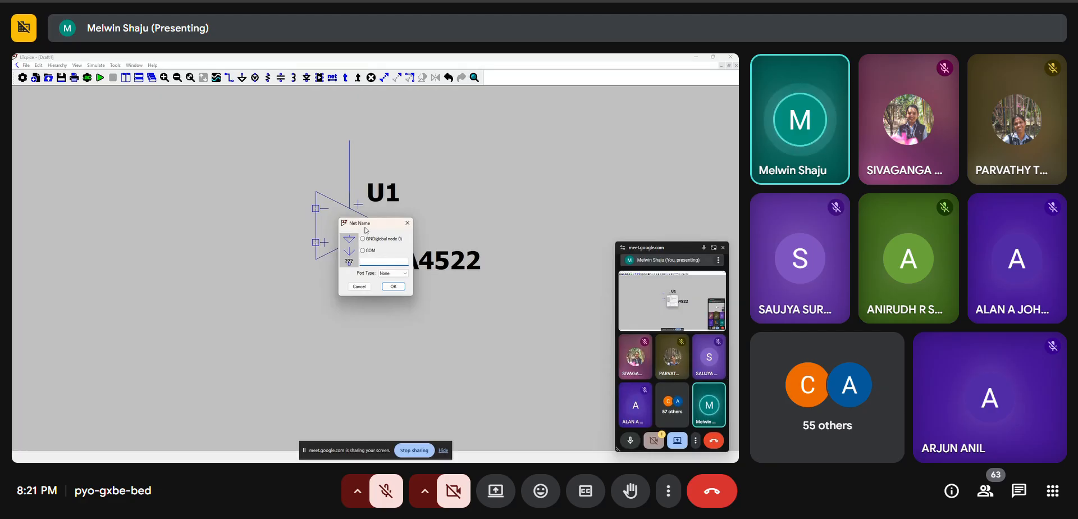
{"action": "key", "text": "Return"}
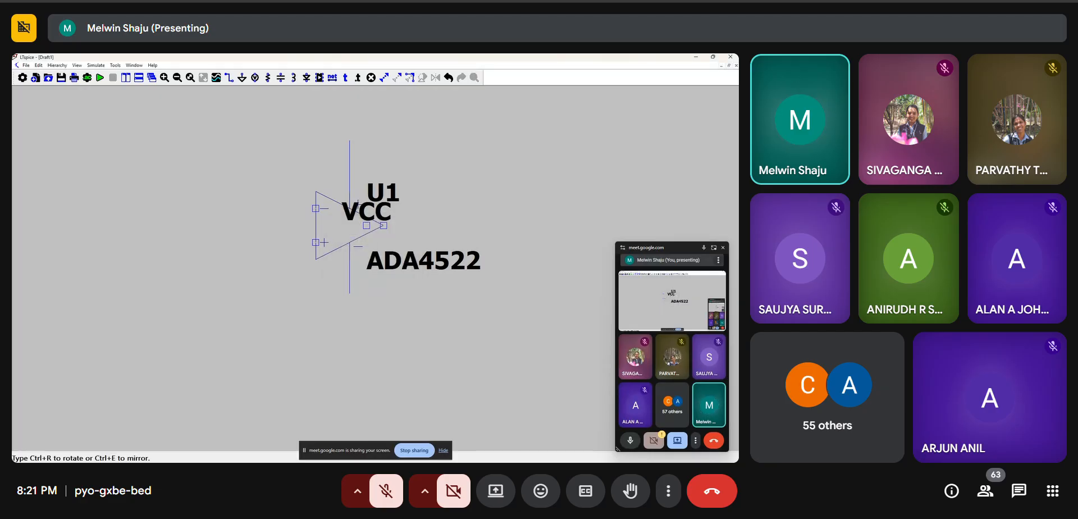
{"action": "key", "text": "ctrl+r"}
{"action": "left_click", "coordinate": [349, 157]}
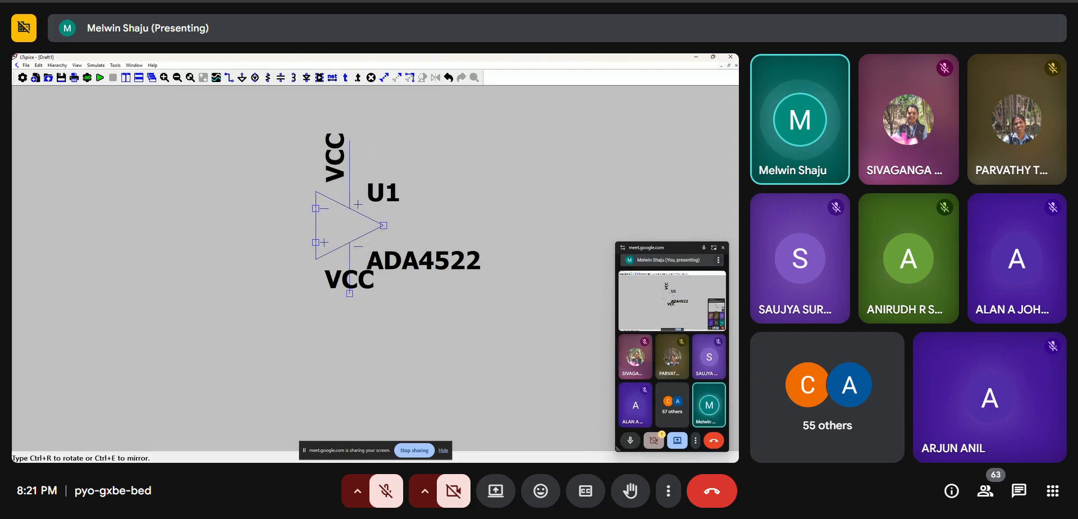
{"action": "right_click", "coordinate": [349, 292]}
Label the wire end on U1's negative supply pin with the net name VEE, rotated to run vertically
{"action": "right_click", "coordinate": [347, 288]}
{"action": "left_click", "coordinate": [373, 306]}
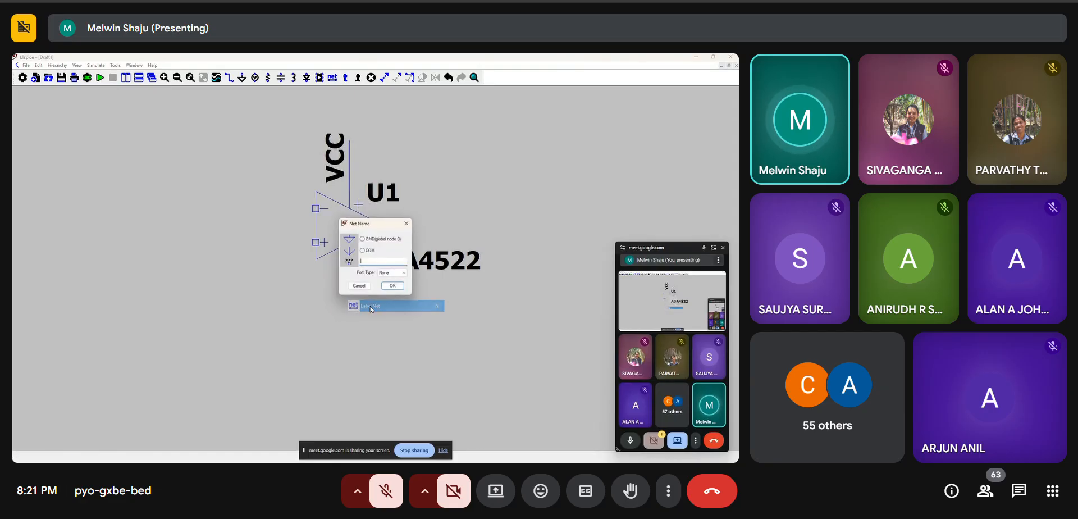
{"action": "type", "text": "V"}
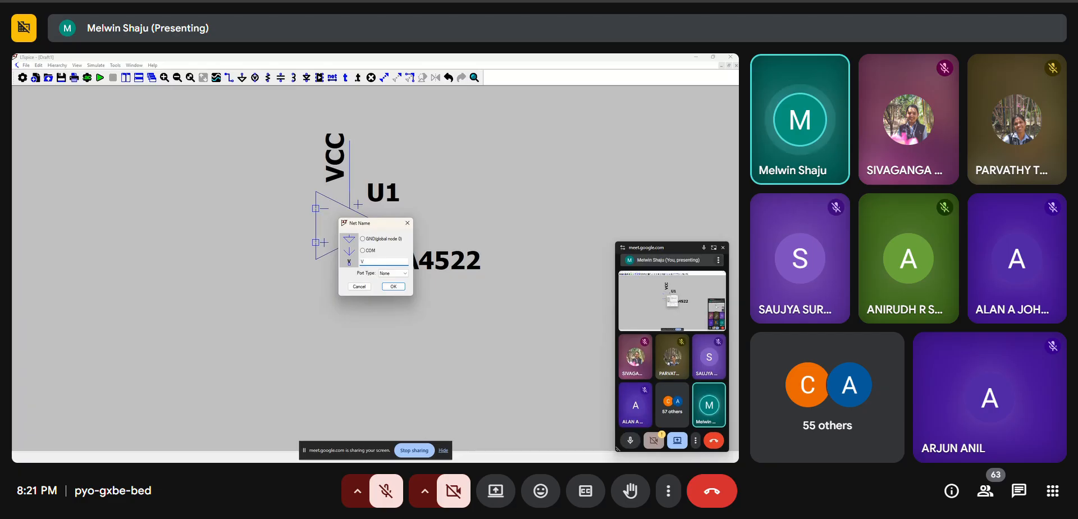
{"action": "type", "text": "EE"}
{"action": "key", "text": "Return"}
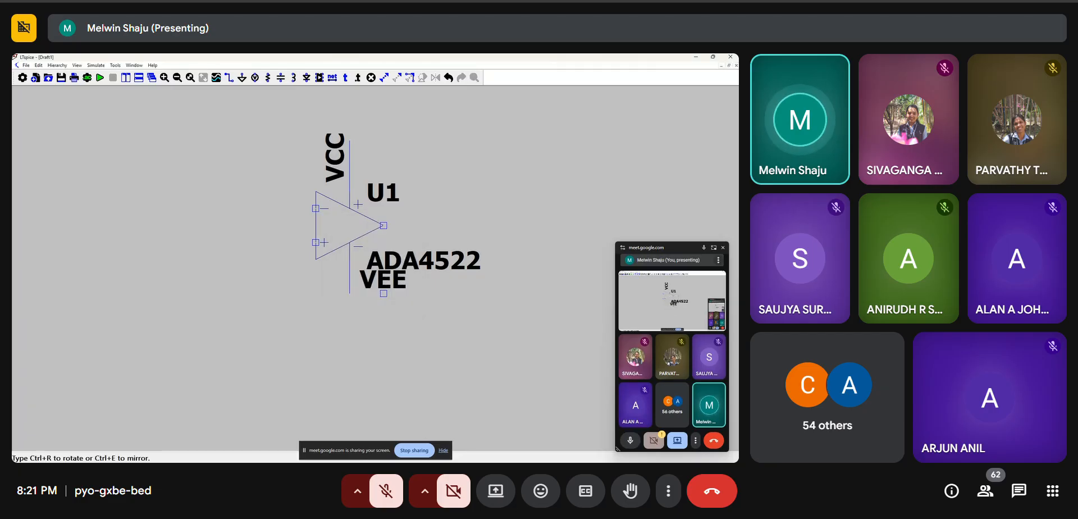
{"action": "key", "text": "ctrl+r"}
{"action": "left_click", "coordinate": [349, 293]}
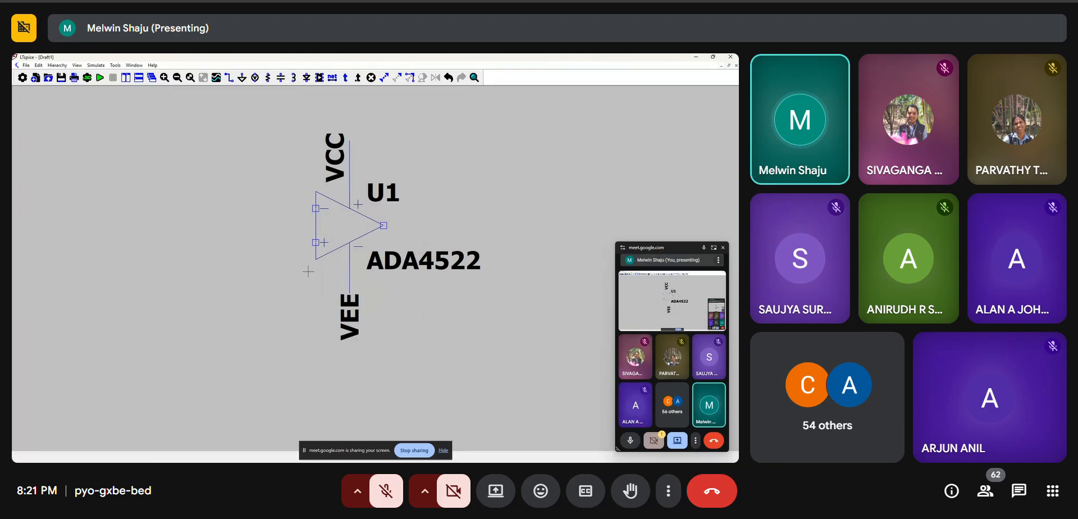
{"action": "scroll", "coordinate": [299, 253], "scroll_direction": "down", "scroll_amount": 1}
{"action": "scroll", "coordinate": [298, 252], "scroll_direction": "down", "scroll_amount": 1}
{"action": "left_click_drag", "start_coordinate": [199, 226], "coordinate": [229, 232]}
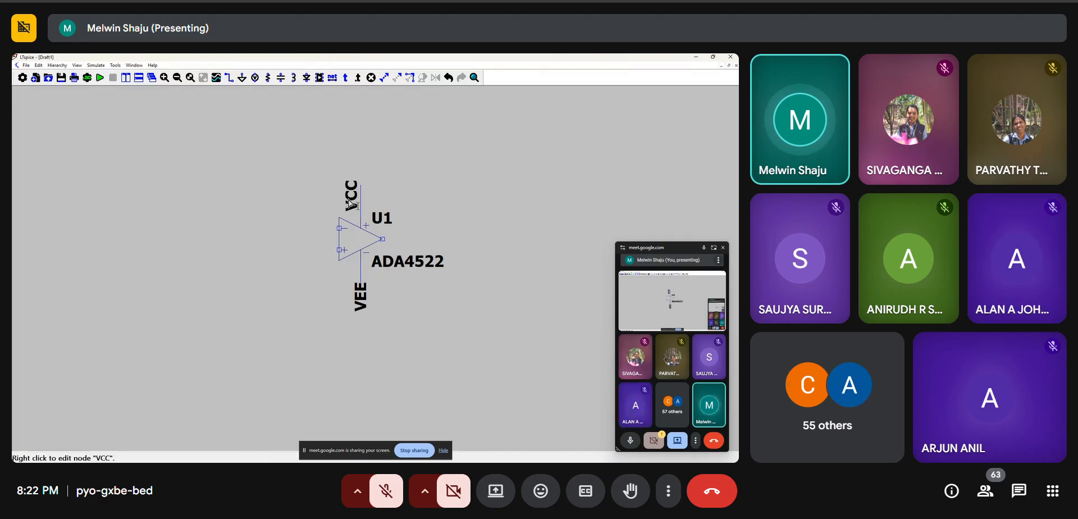
{"action": "key", "text": "F3"}
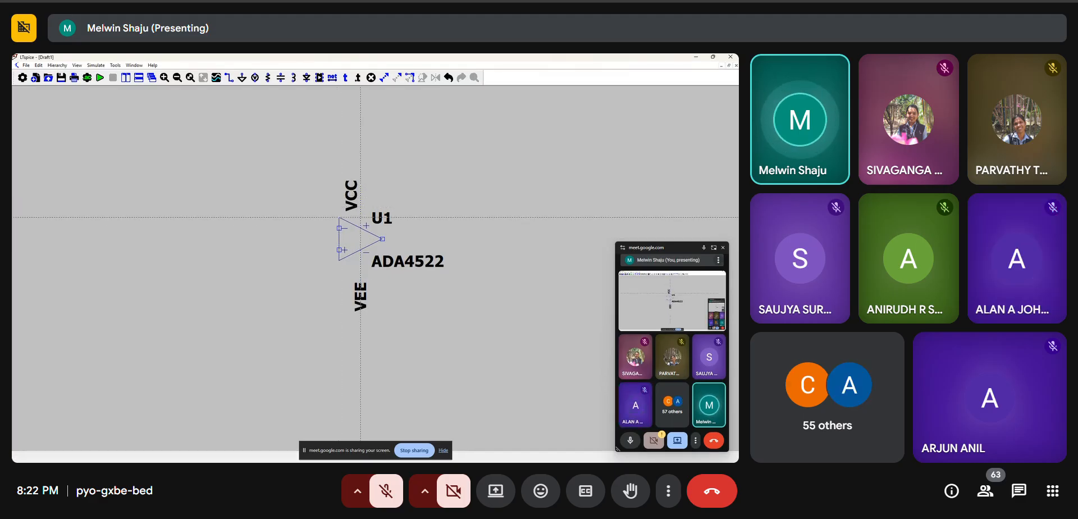
{"action": "left_click", "coordinate": [361, 185]}
{"action": "key", "text": "Escape"}
{"action": "key", "text": "Escape"}
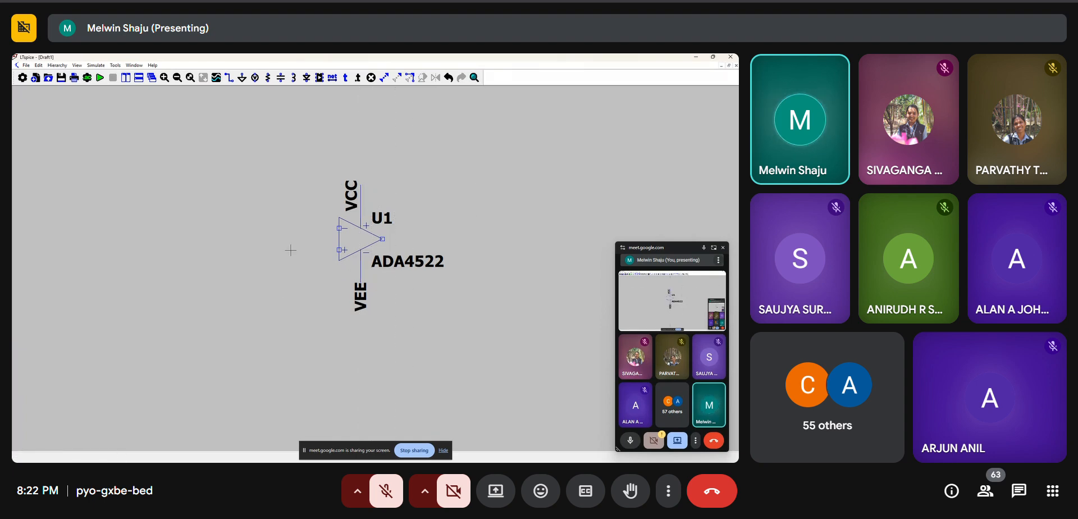
Draw horizontal wires of equal length leftward from the inverting and non-inverting inputs of U1
{"action": "key", "text": "F3"}
{"action": "left_click", "coordinate": [340, 228]}
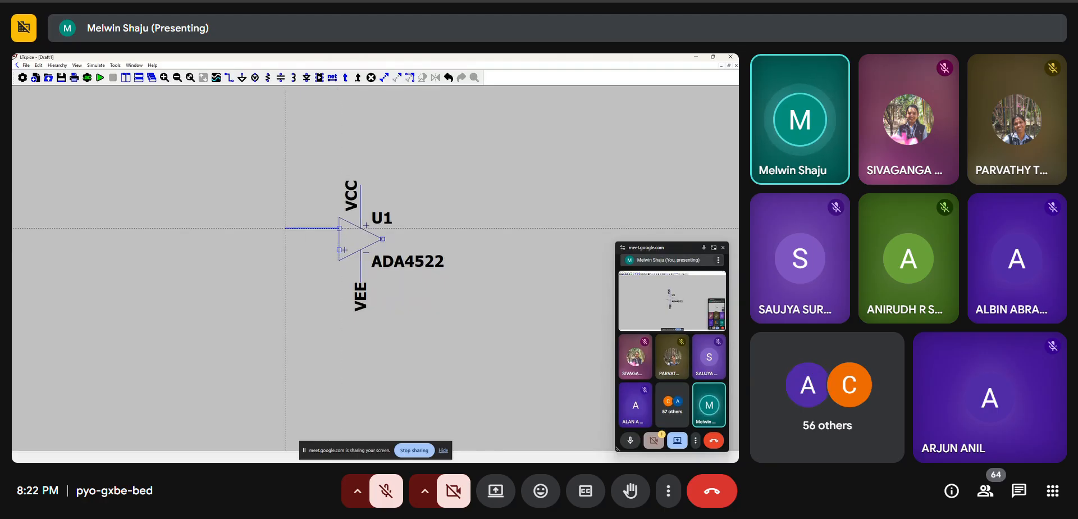
{"action": "left_click", "coordinate": [286, 228]}
{"action": "key", "text": "Escape"}
{"action": "key", "text": "Escape"}
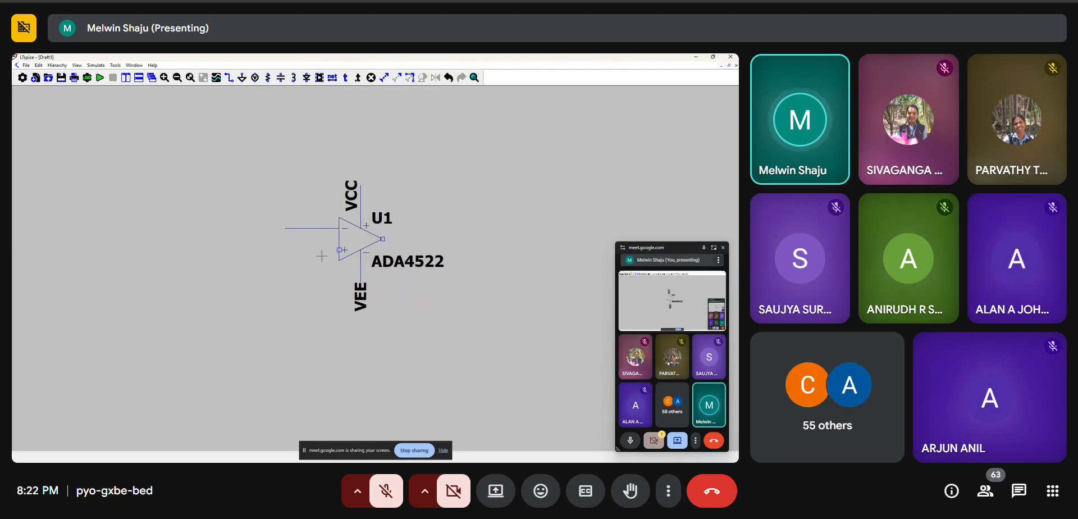
{"action": "key", "text": "F3"}
{"action": "left_click", "coordinate": [339, 250]}
{"action": "left_click", "coordinate": [285, 249]}
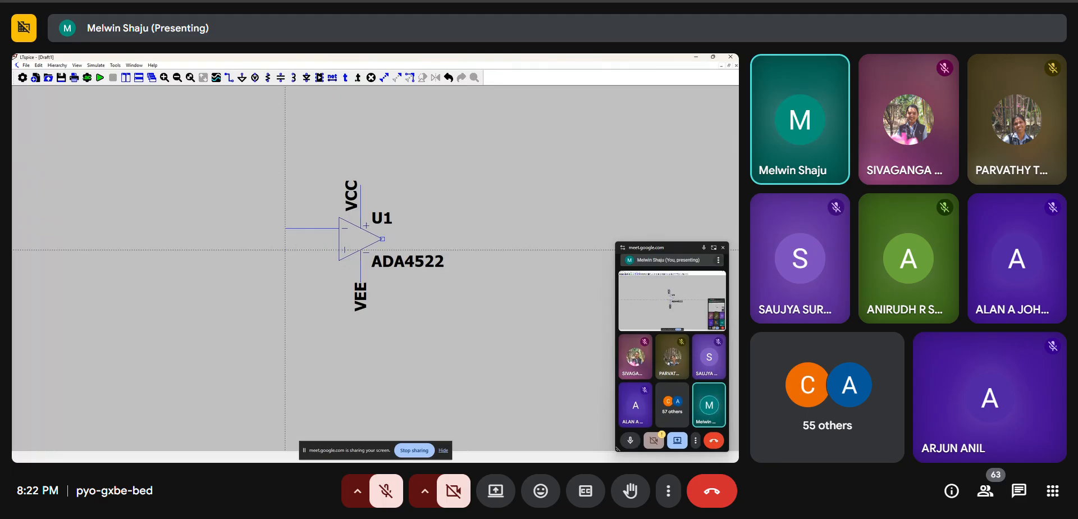
{"action": "right_click", "coordinate": [283, 267]}
{"action": "right_click", "coordinate": [283, 268]}
Place resistor R1 horizontally at the end of the inverting input wire and resistor R2 horizontally above U1
{"action": "left_click", "coordinate": [246, 247]}
{"action": "key", "text": "r"}
{"action": "key", "text": "ctrl+r"}
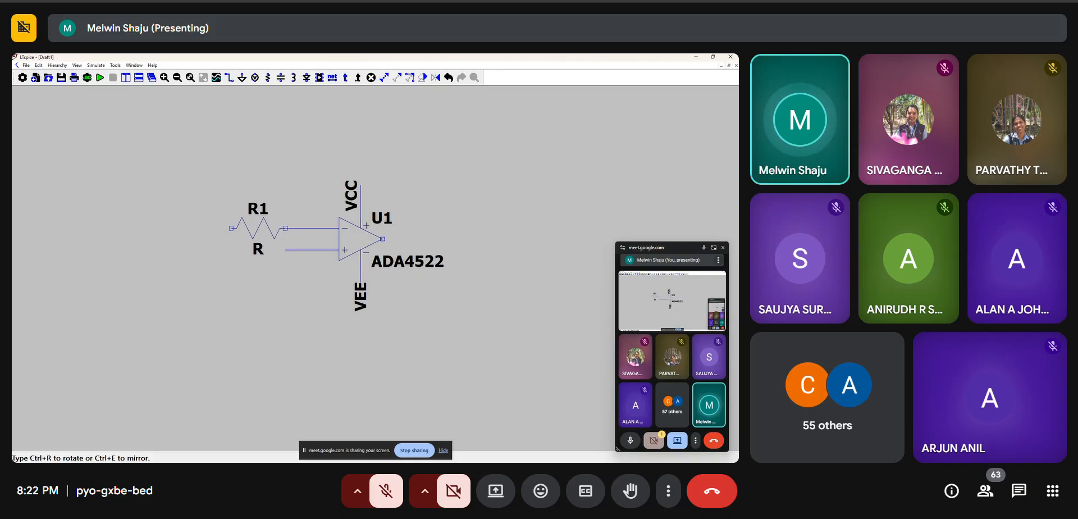
{"action": "left_click", "coordinate": [262, 209]}
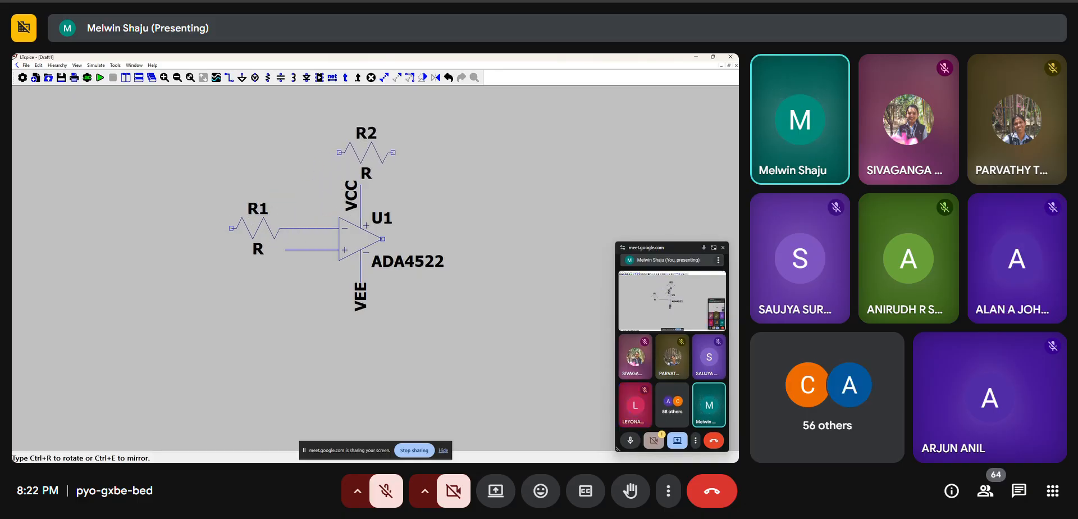
{"action": "left_click", "coordinate": [372, 122]}
Wire R2 as the feedback resistor between U1's inverting input wire and its output
{"action": "key", "text": "F3"}
{"action": "left_click", "coordinate": [317, 228]}
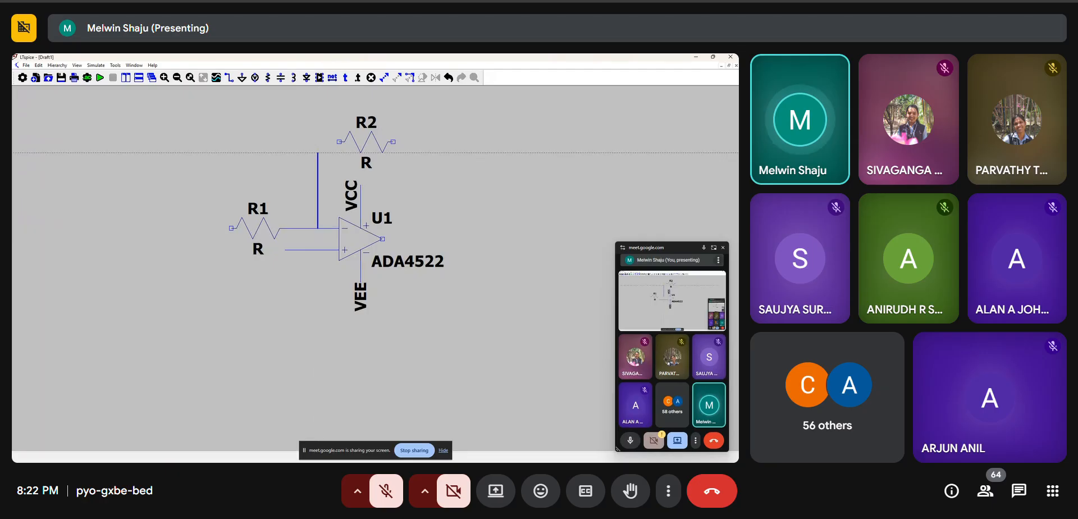
{"action": "left_click", "coordinate": [339, 142]}
{"action": "left_click", "coordinate": [393, 141]}
{"action": "left_click", "coordinate": [415, 142]}
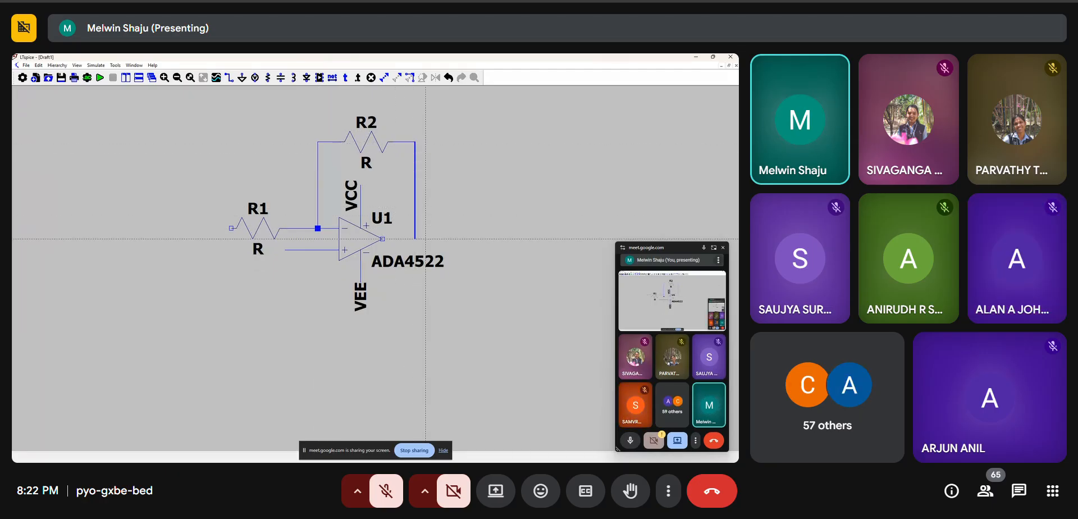
{"action": "left_click", "coordinate": [382, 239]}
{"action": "right_click", "coordinate": [382, 239]}
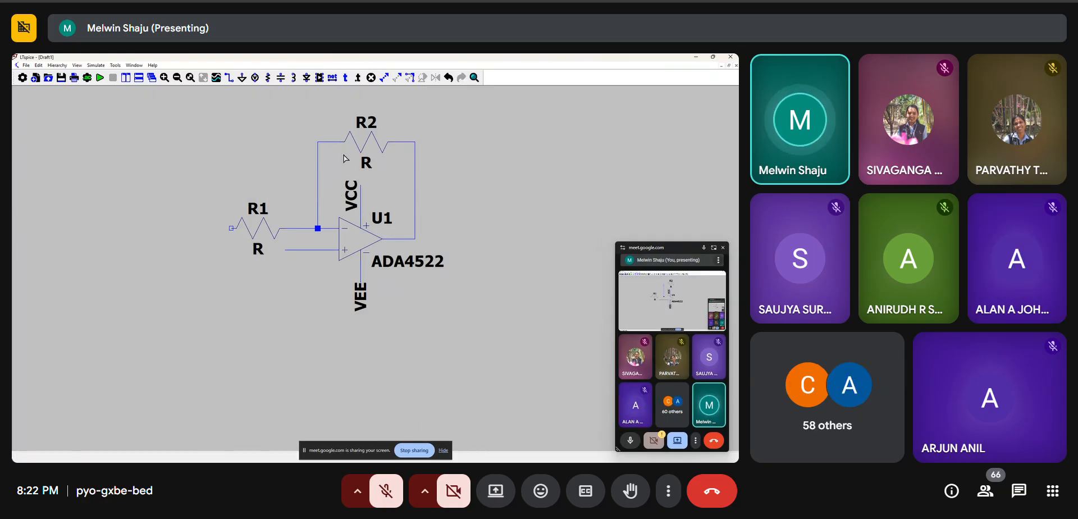
Wire R1's free end outward and downward and place a ground symbol on it
{"action": "key", "text": "w"}
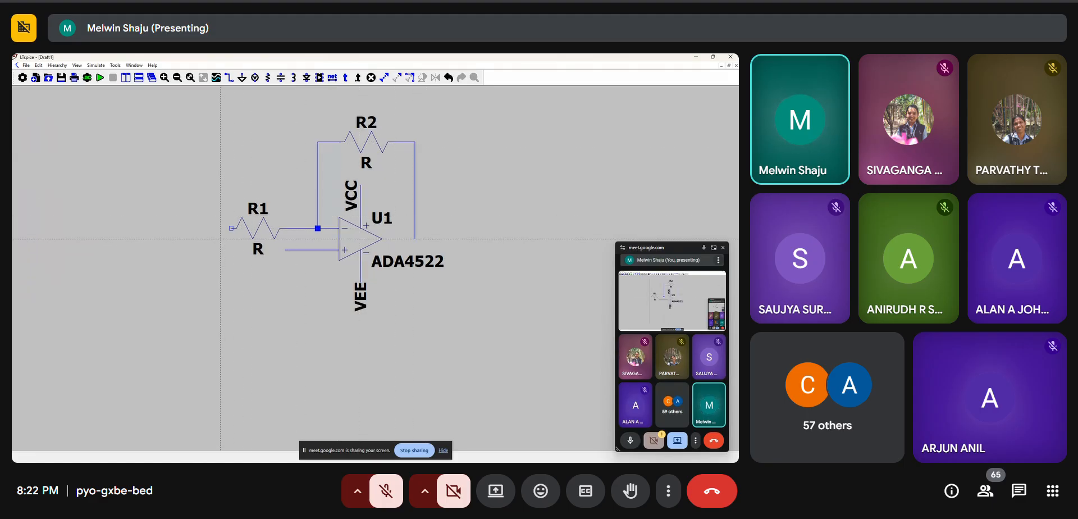
{"action": "left_click", "coordinate": [231, 228]}
{"action": "left_click", "coordinate": [209, 249]}
{"action": "key", "text": "g"}
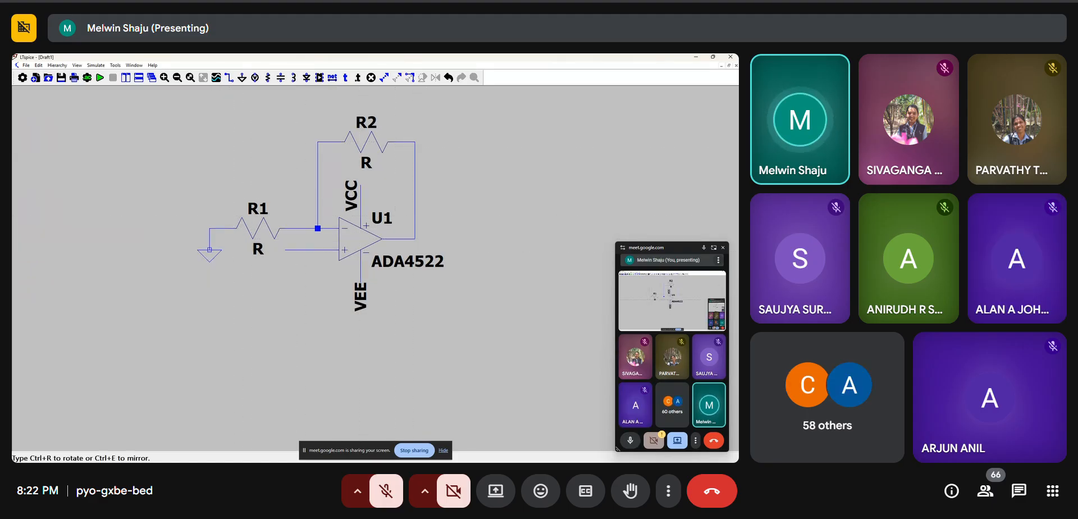
{"action": "left_click", "coordinate": [210, 249]}
{"action": "key", "text": "Escape"}
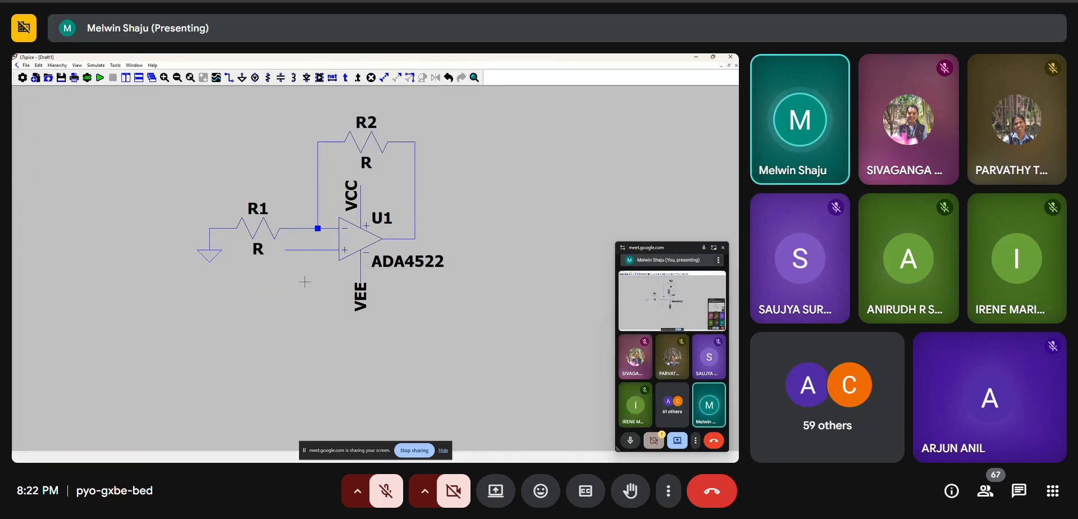
Place voltage source V1 at the end of the non-inverting input wire and ground its negative terminal
{"action": "key", "text": "v"}
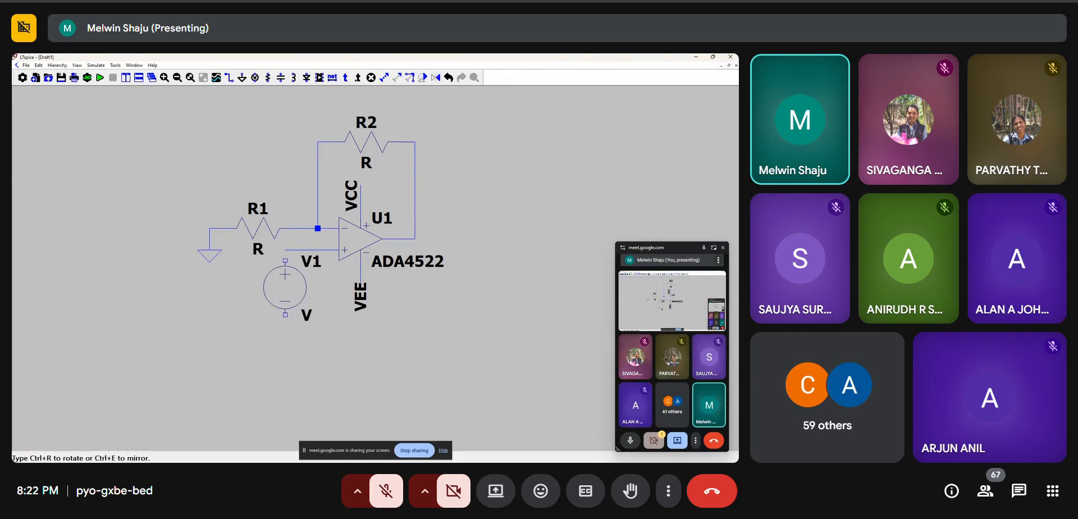
{"action": "key", "text": "Escape"}
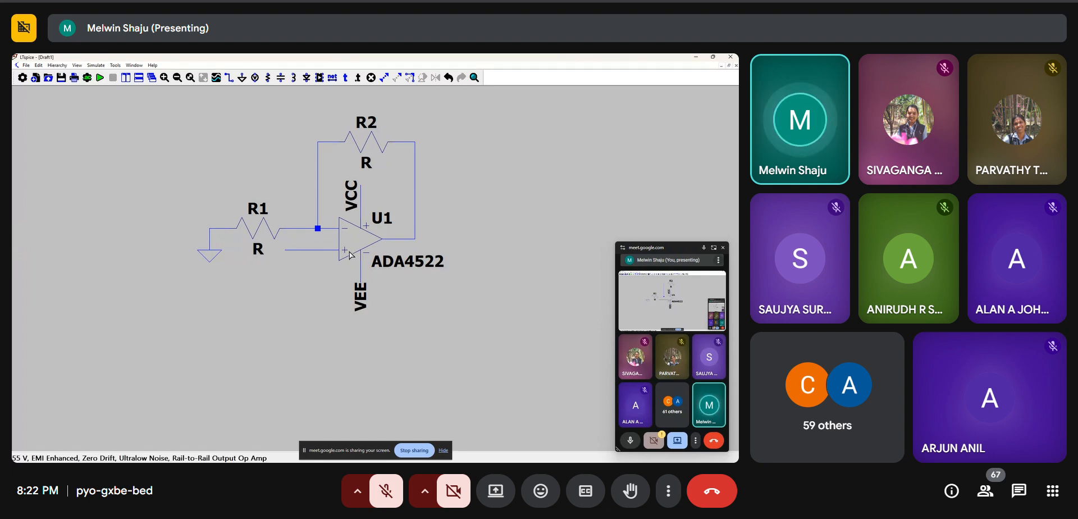
{"action": "key", "text": "v"}
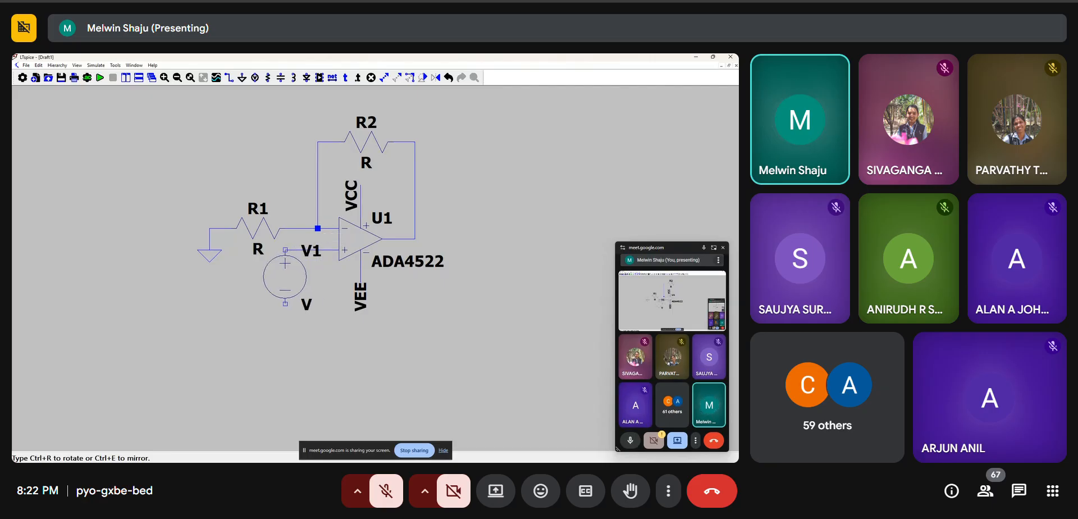
{"action": "left_click", "coordinate": [285, 250]}
{"action": "key", "text": "Escape"}
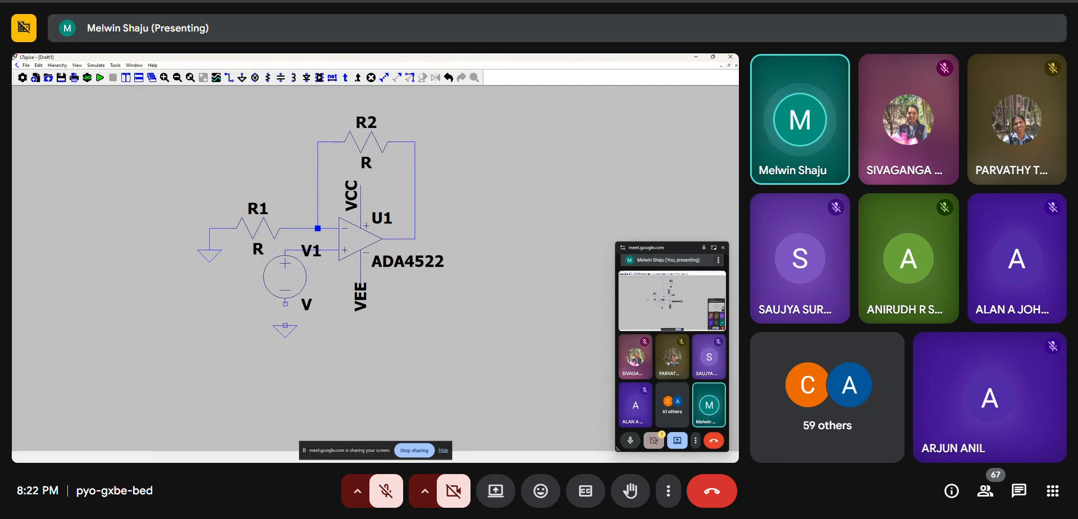
{"action": "key", "text": "g"}
{"action": "left_click", "coordinate": [285, 325]}
{"action": "key", "text": "Escape"}
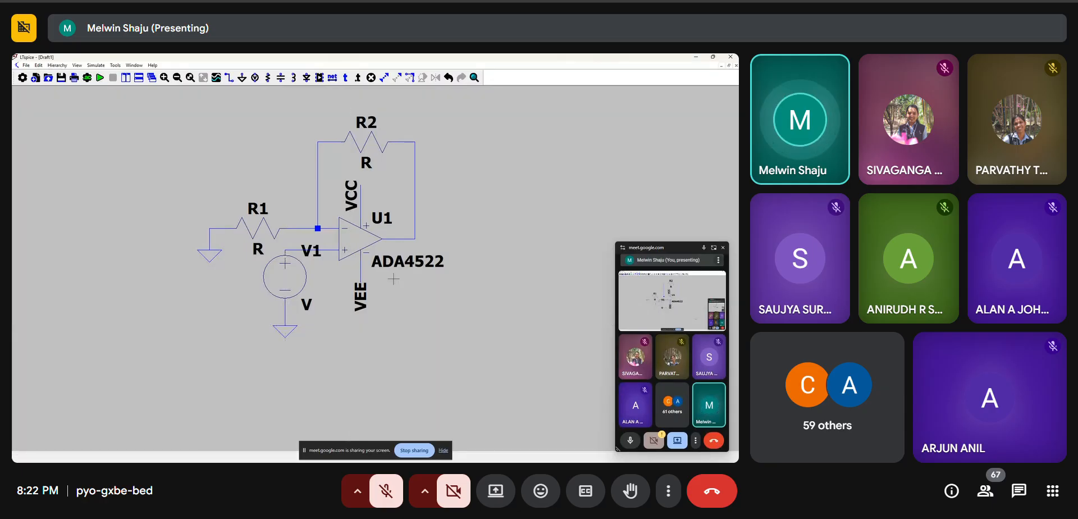
Place two voltage sources, V2 and V3, side by side in the empty area left of the op-amp circuit
{"action": "scroll", "coordinate": [185, 214], "scroll_direction": "down", "scroll_amount": 2}
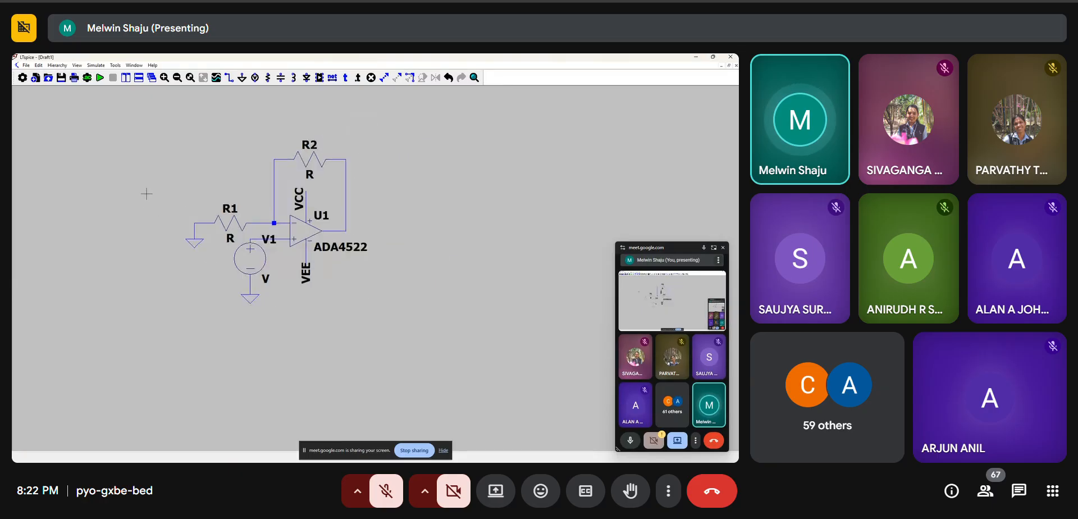
{"action": "key", "text": "v"}
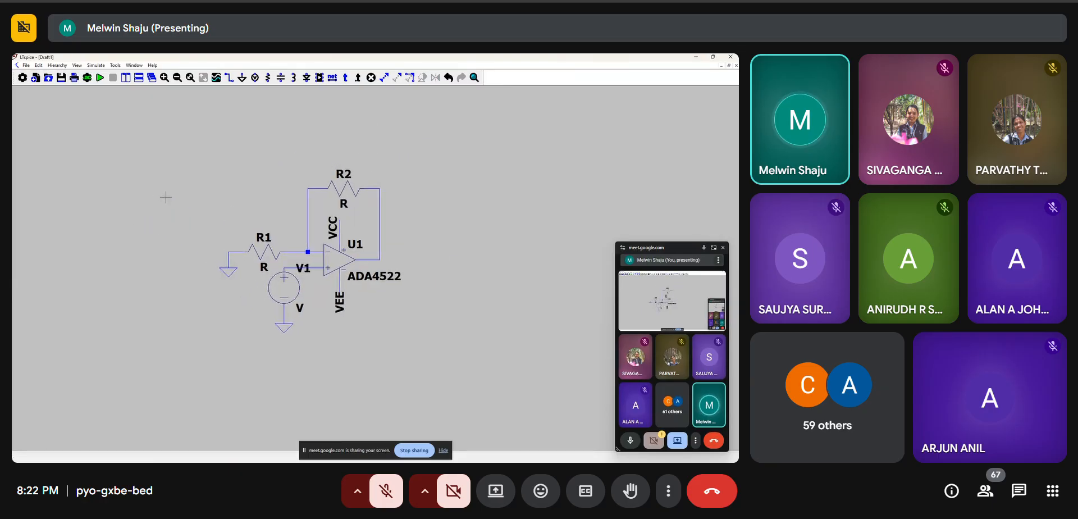
{"action": "left_click", "coordinate": [101, 184]}
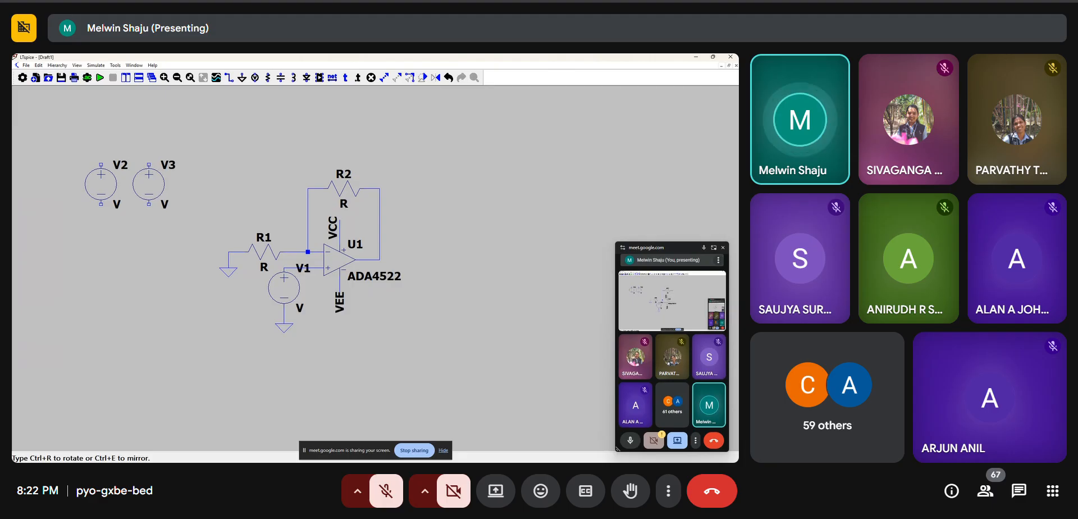
{"action": "left_click", "coordinate": [149, 185]}
{"action": "key", "text": "Escape"}
{"action": "key", "text": "g"}
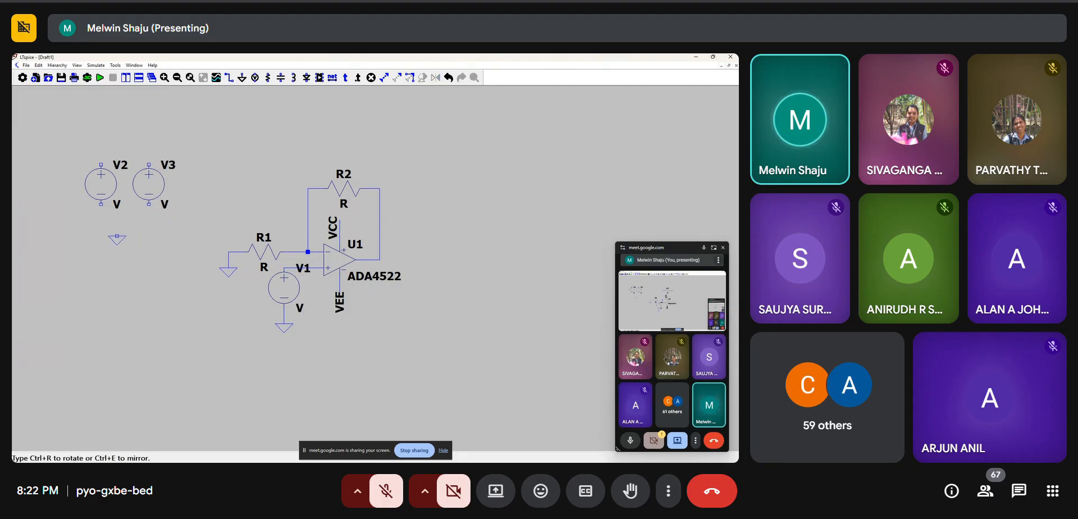
{"action": "left_click", "coordinate": [93, 219]}
{"action": "key", "text": "Escape"}
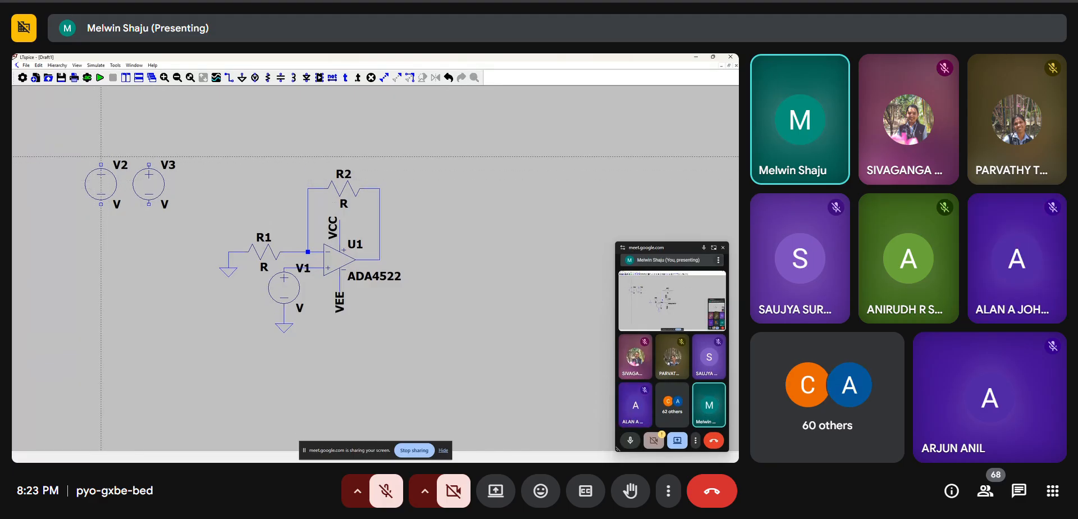
Draw a vertical wire through V2 extending beyond both terminals and put a ground at its lower end
{"action": "key", "text": "F3"}
{"action": "left_click", "coordinate": [101, 220]}
{"action": "key", "text": "g"}
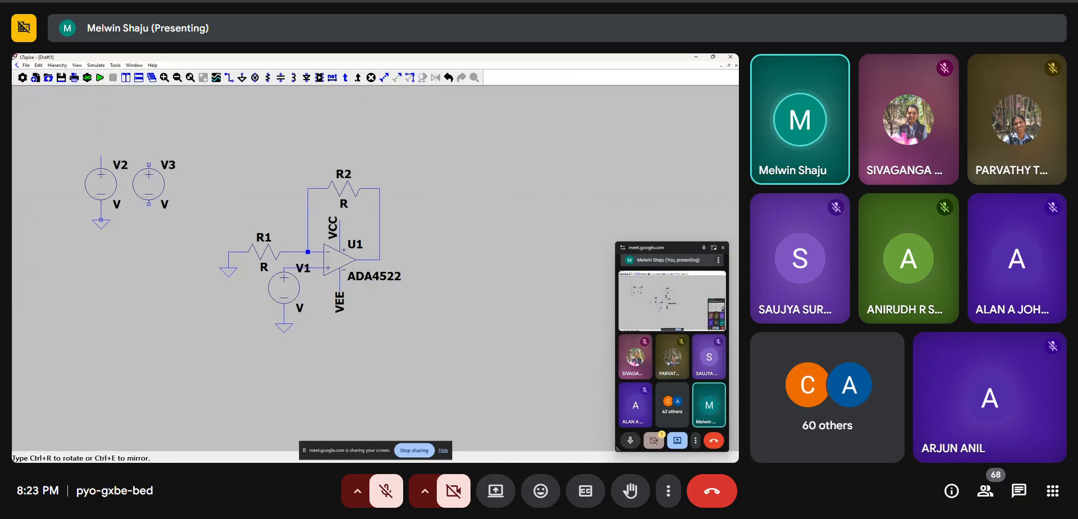
{"action": "left_click", "coordinate": [101, 220]}
Place a ground below V3 and draw a vertical wire through the source from above it down to the ground
{"action": "left_click", "coordinate": [149, 220]}
{"action": "key", "text": "F3"}
{"action": "left_click", "coordinate": [149, 157]}
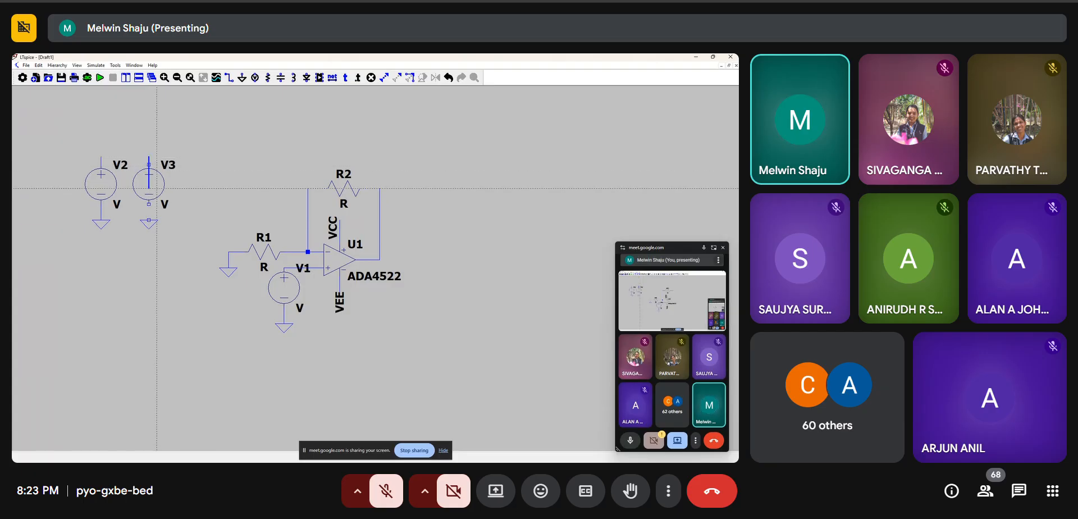
{"action": "left_click", "coordinate": [149, 221]}
{"action": "right_click", "coordinate": [148, 220]}
{"action": "right_click", "coordinate": [153, 217]}
{"action": "key", "text": "Escape"}
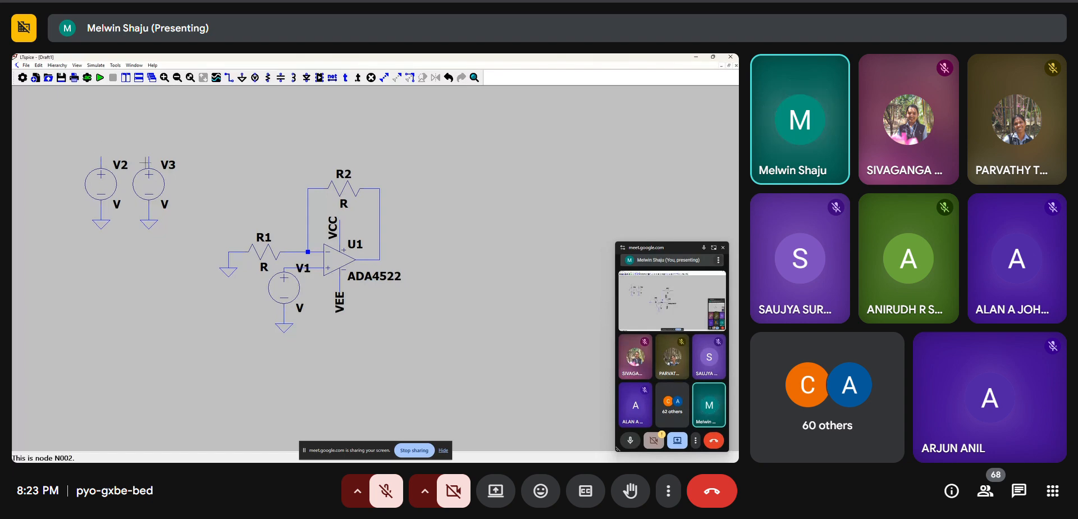
Copy U1's VCC label onto V2's positive wire and its VEE label onto V3's positive wire
{"action": "left_click", "coordinate": [335, 227]}
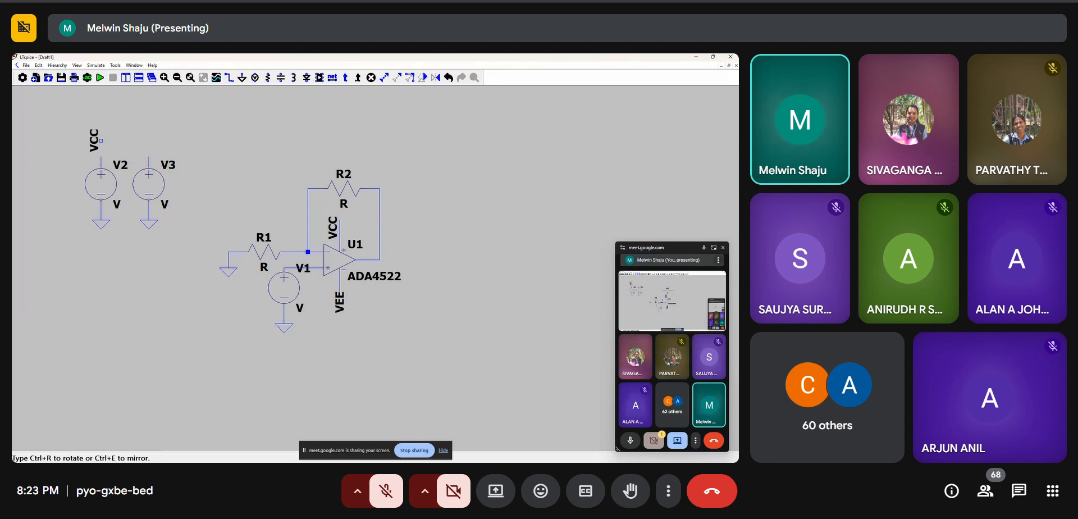
{"action": "left_click", "coordinate": [92, 160]}
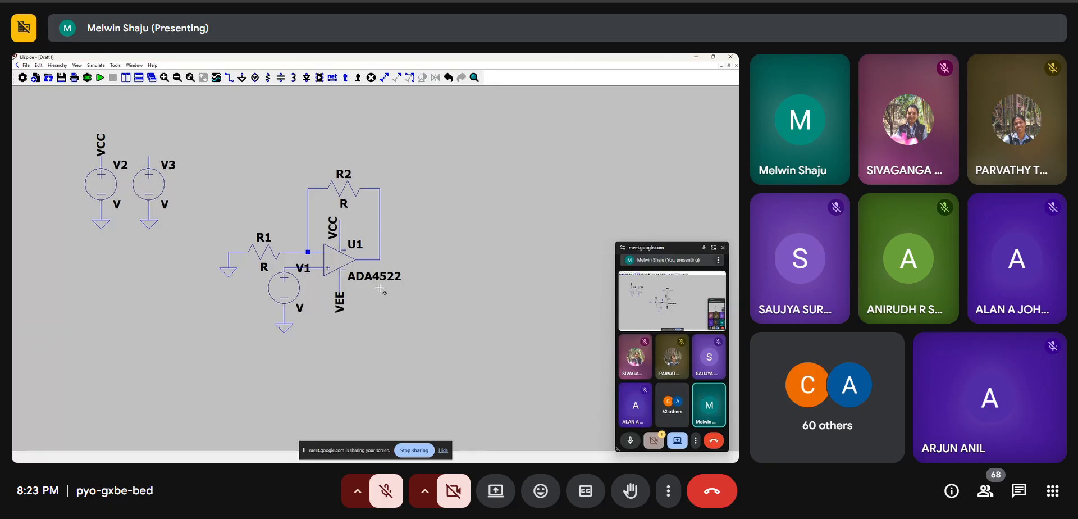
{"action": "left_click", "coordinate": [339, 302]}
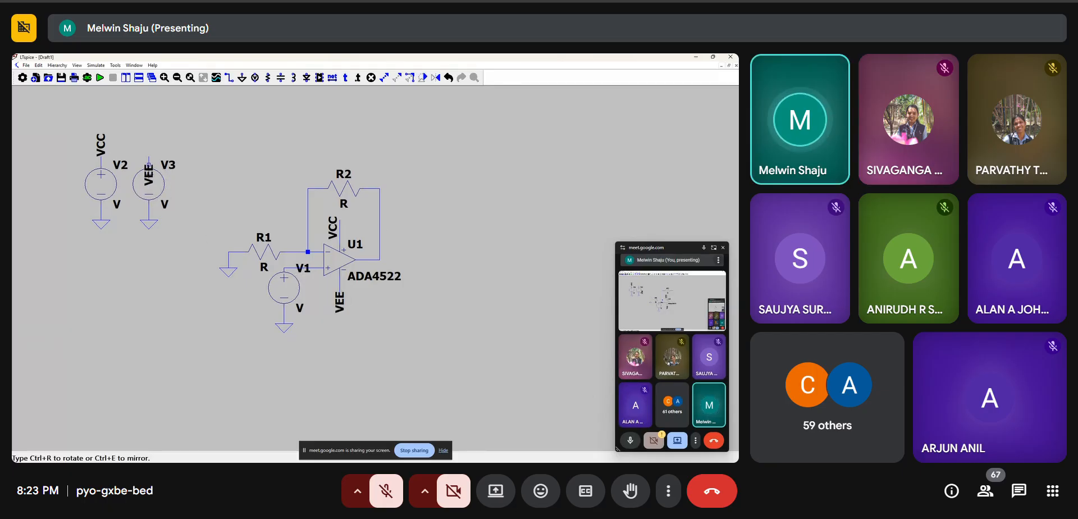
{"action": "left_click", "coordinate": [149, 159]}
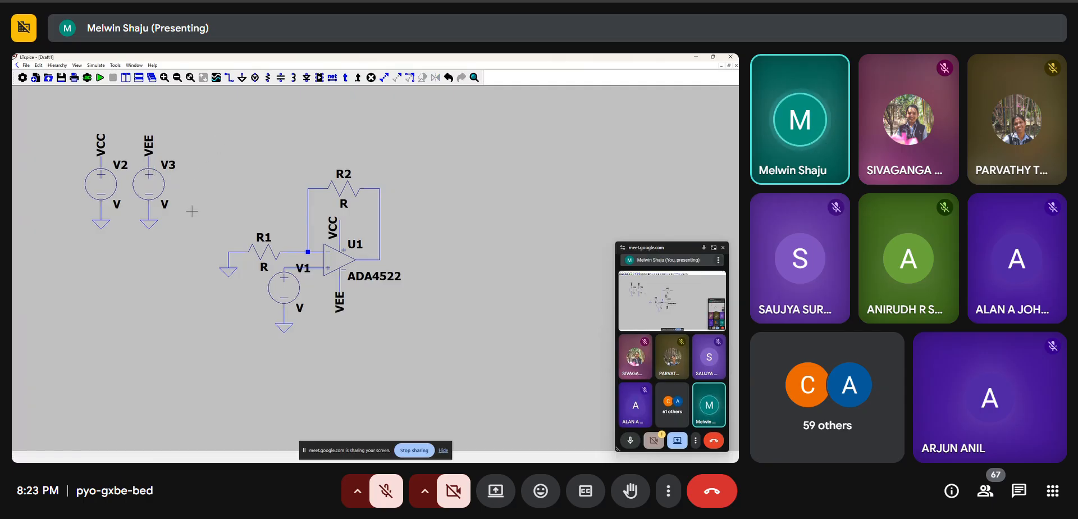
Set the DC value of V2 to 10 V and of V3 to -10 V
{"action": "right_click", "coordinate": [105, 191]}
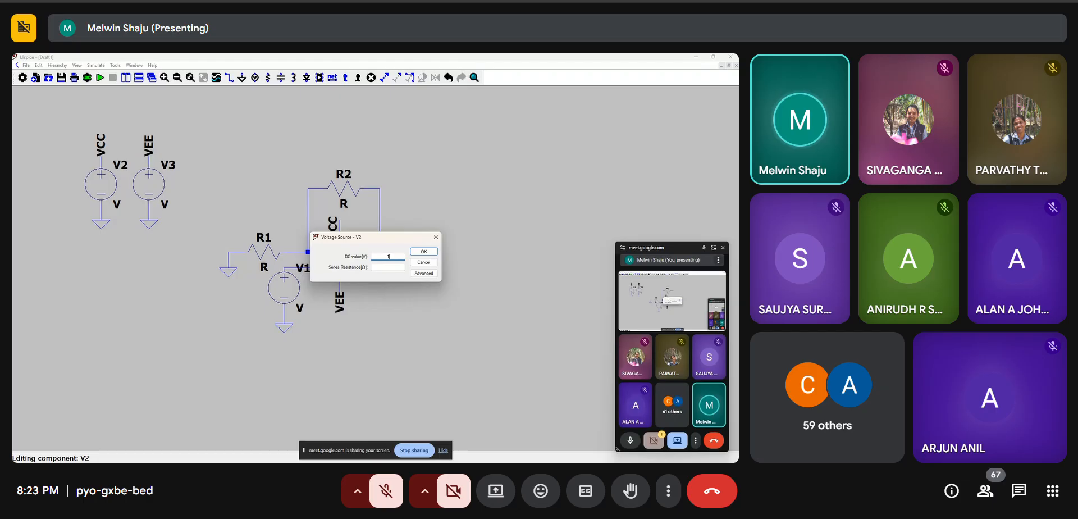
{"action": "key", "text": "Return"}
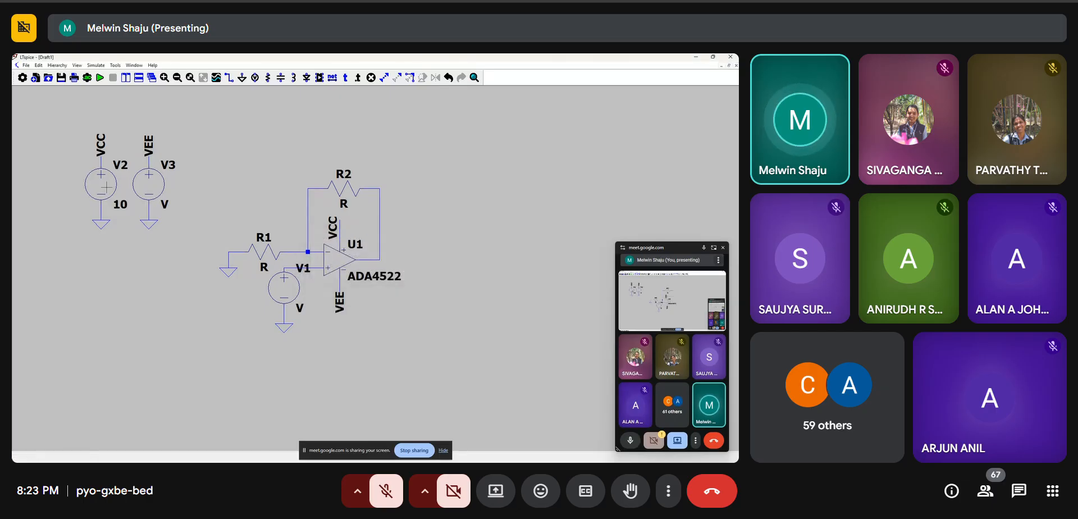
{"action": "right_click", "coordinate": [159, 199]}
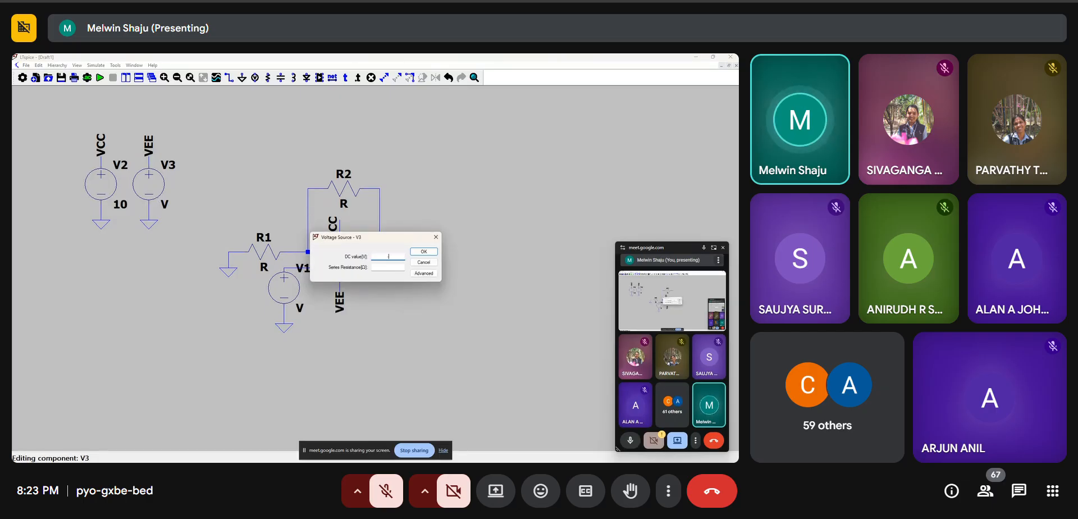
{"action": "key", "text": "Return"}
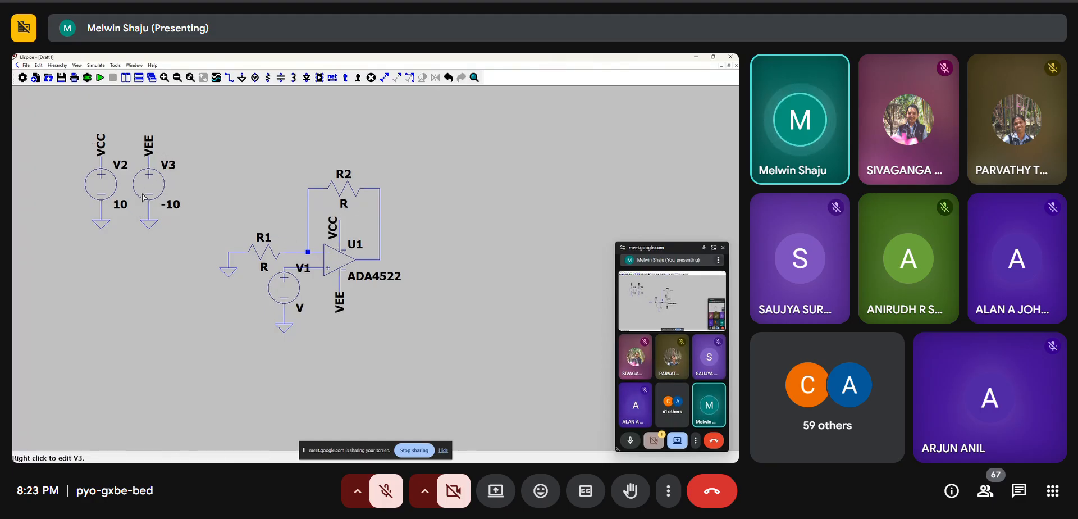
Set the resistance of both R1 and R2 to 1k
{"action": "right_click", "coordinate": [266, 251]}
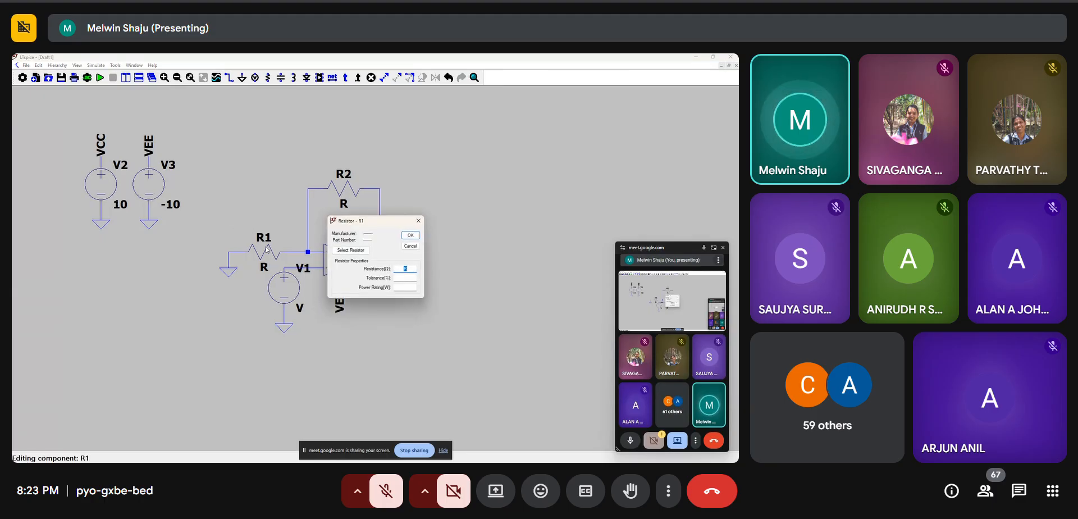
{"action": "type", "text": "1k"}
{"action": "key", "text": "Return"}
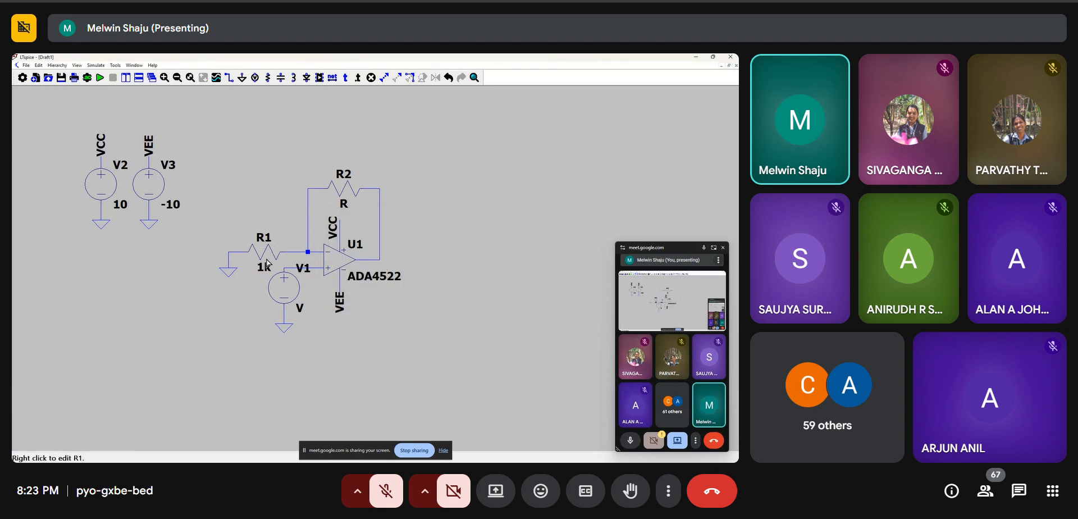
{"action": "right_click", "coordinate": [345, 191]}
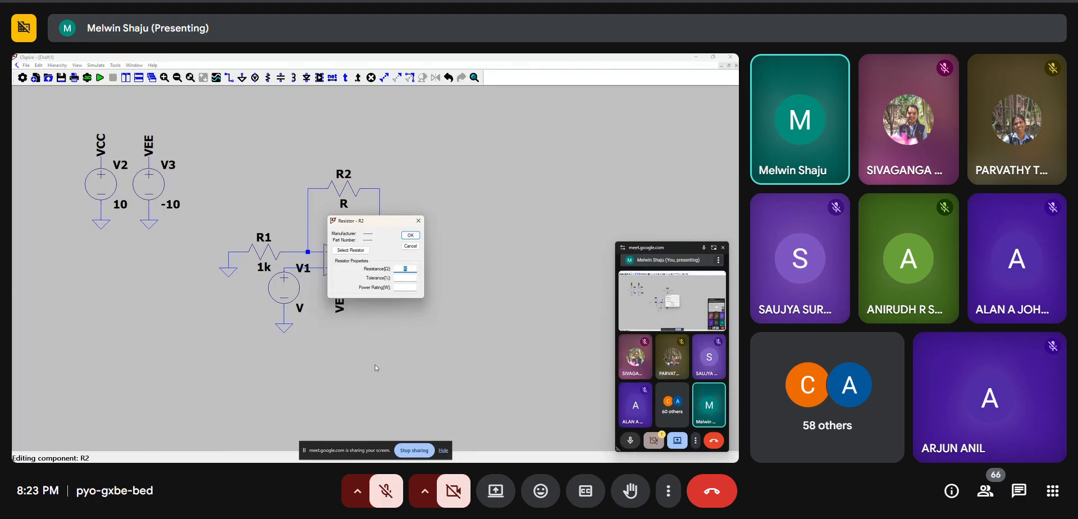
{"action": "key", "text": "Return"}
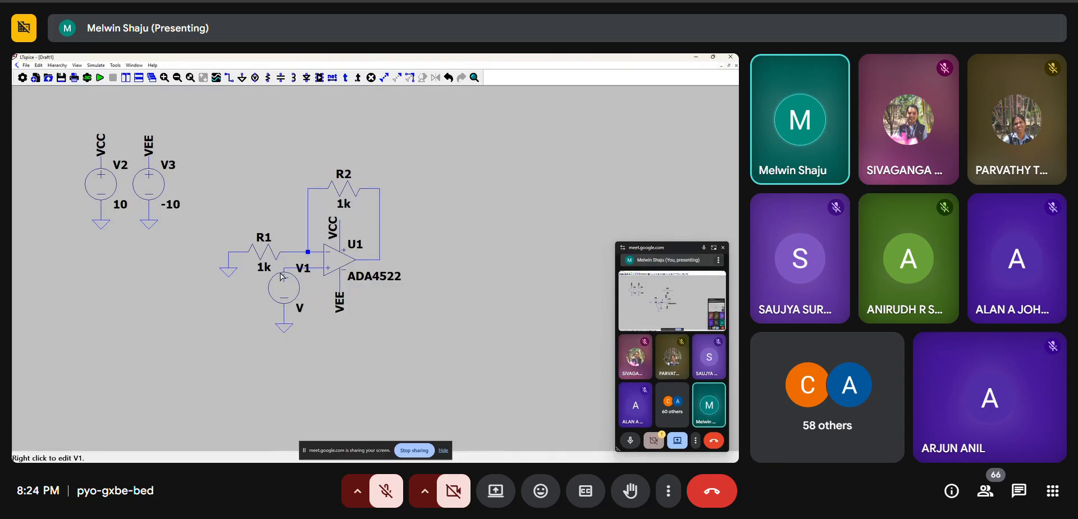
{"action": "right_click", "coordinate": [293, 296]}
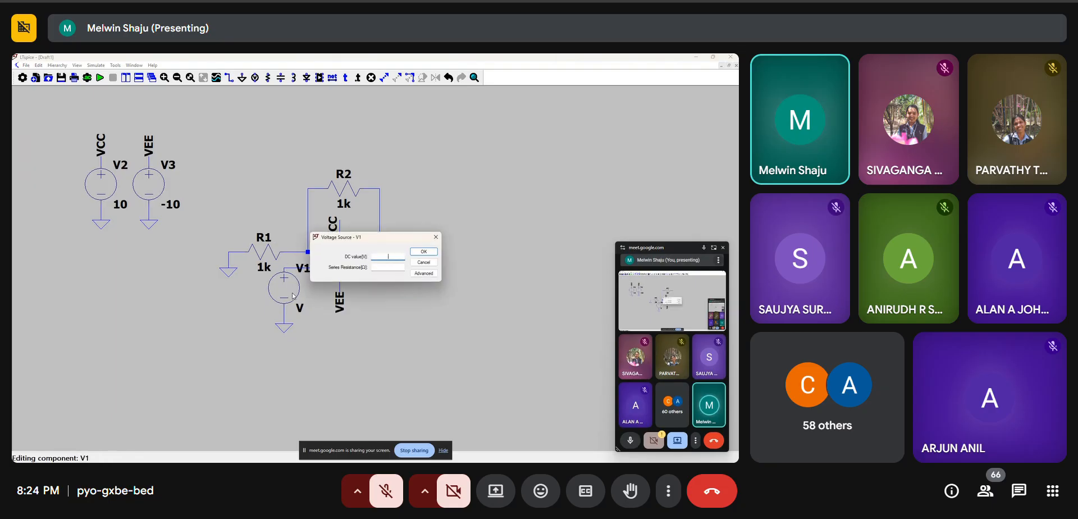
{"action": "left_click", "coordinate": [425, 274]}
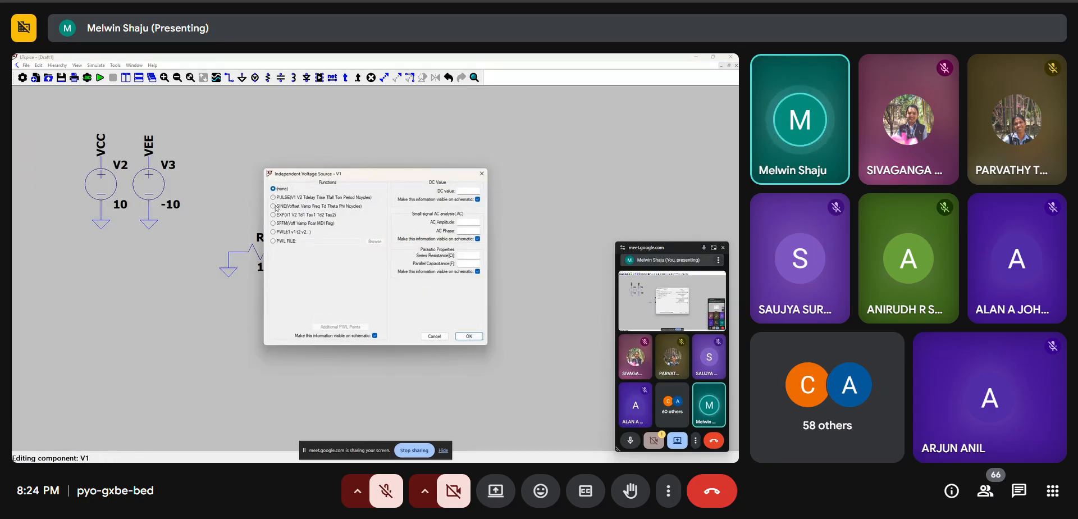
{"action": "left_click", "coordinate": [481, 173]}
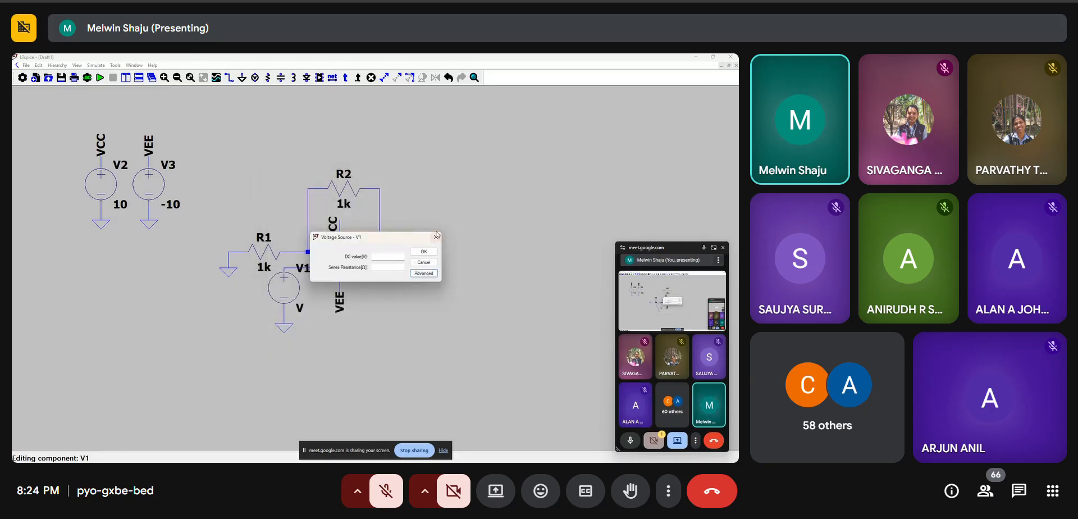
{"action": "left_click", "coordinate": [435, 235]}
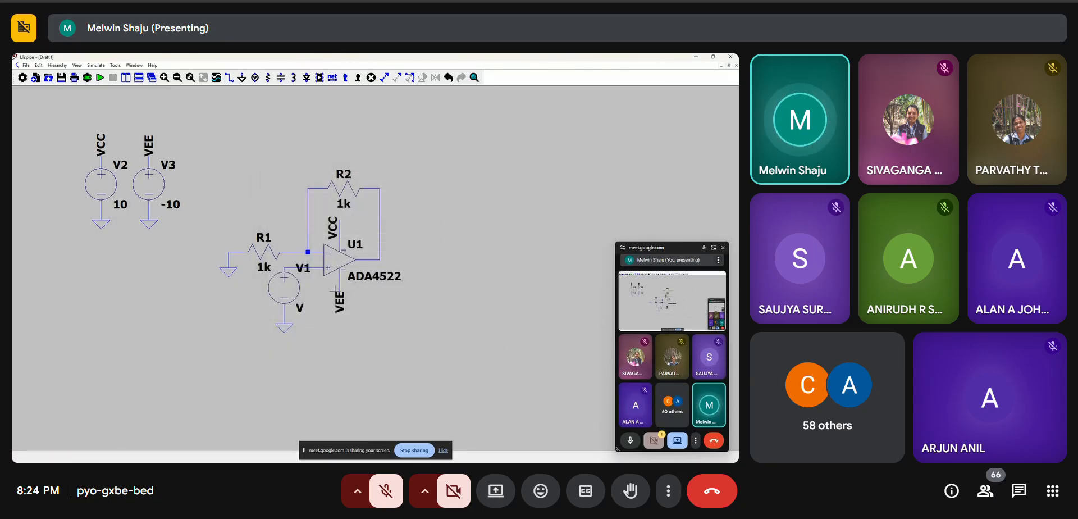
{"action": "right_click", "coordinate": [293, 288]}
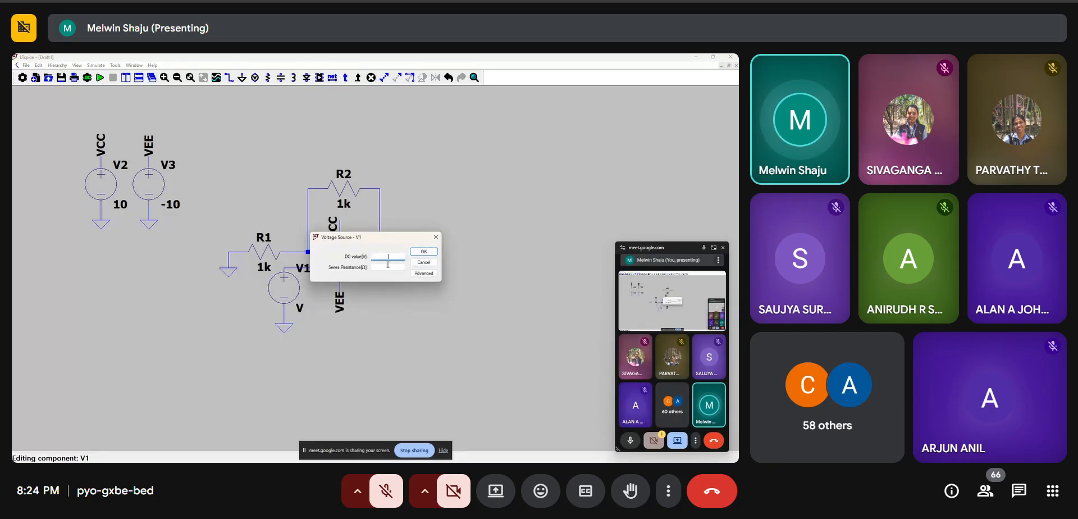
{"action": "left_click", "coordinate": [422, 251]}
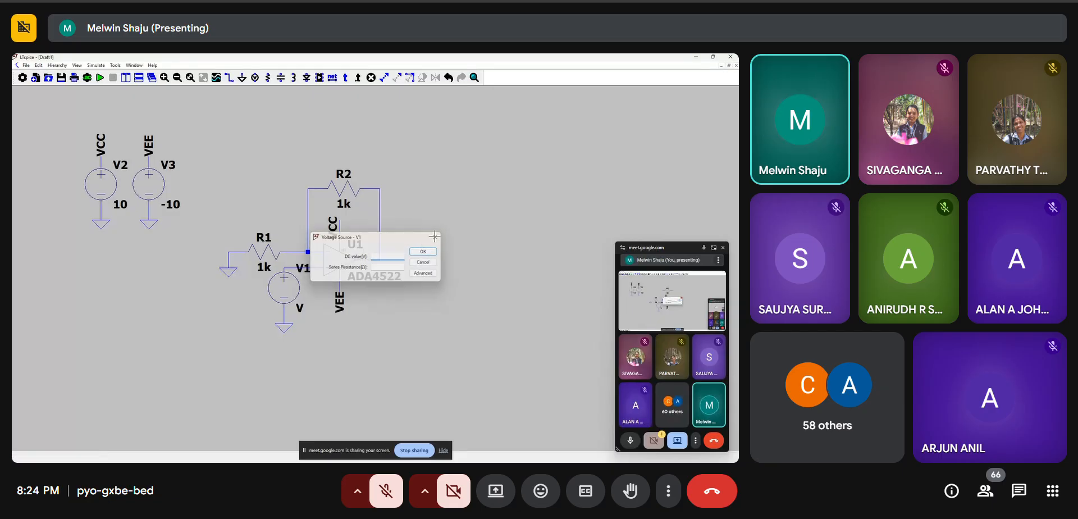
Set V1 to a sine source with 0 V offset, 0.5 V amplitude and 1k frequency
{"action": "right_click", "coordinate": [285, 281]}
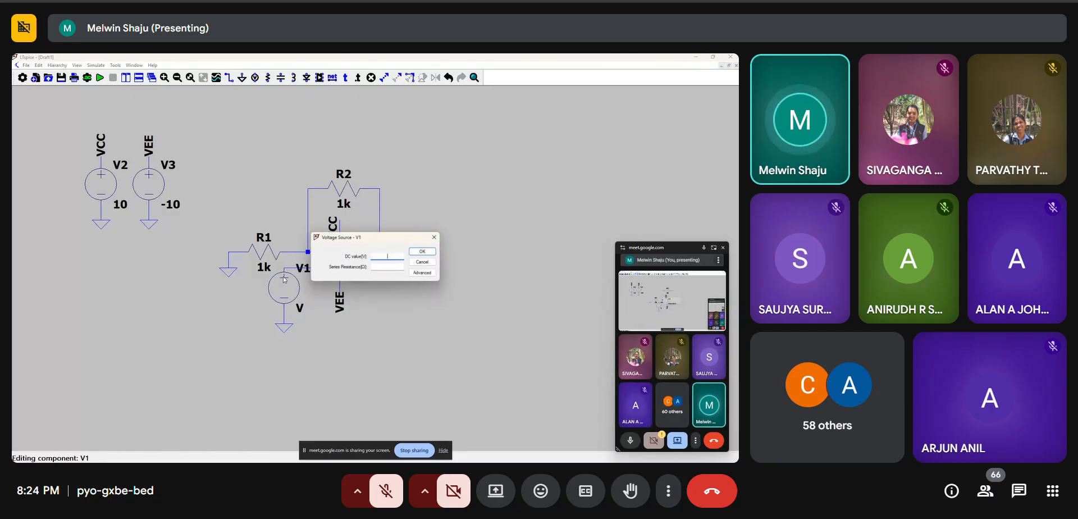
{"action": "left_click", "coordinate": [424, 273]}
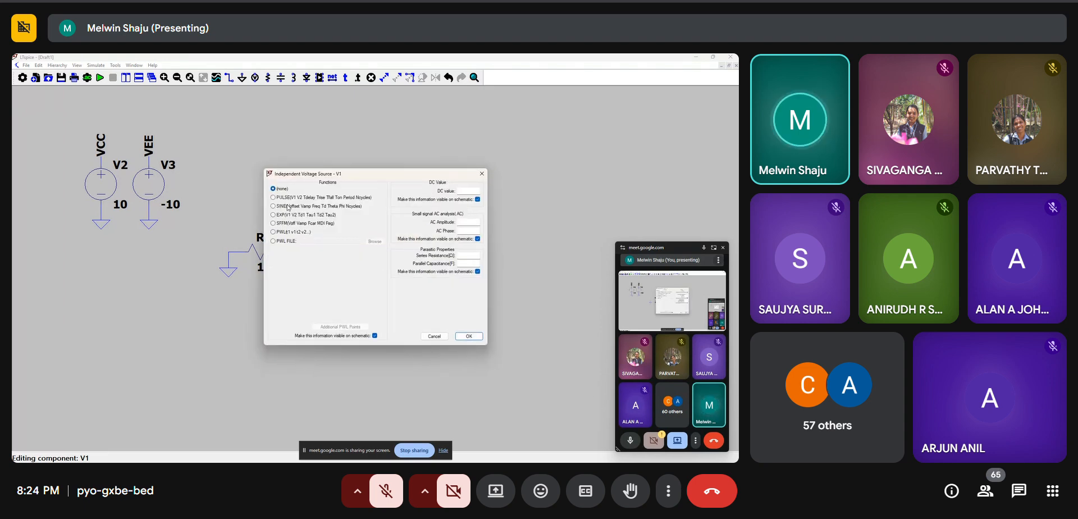
{"action": "left_click", "coordinate": [274, 206]}
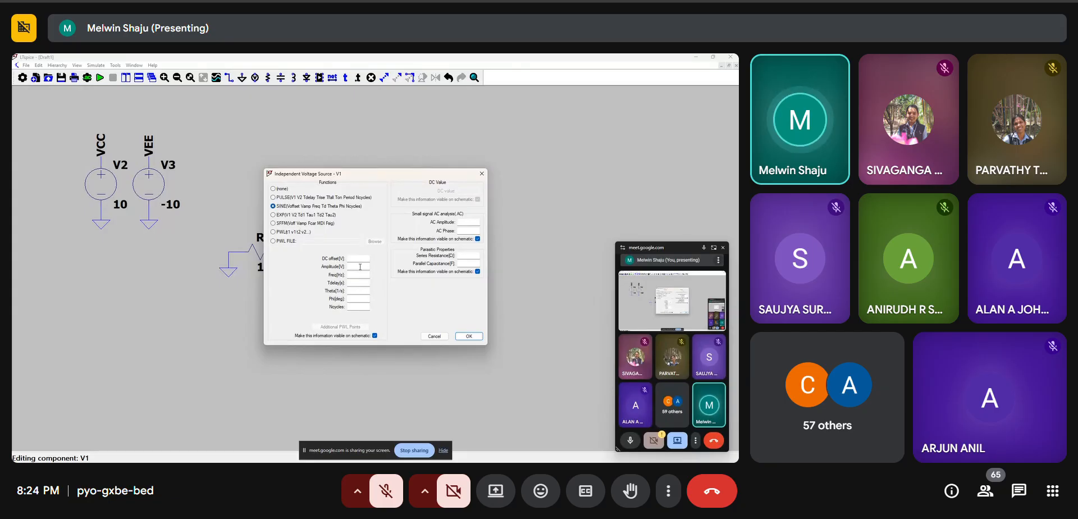
{"action": "left_click", "coordinate": [360, 267]}
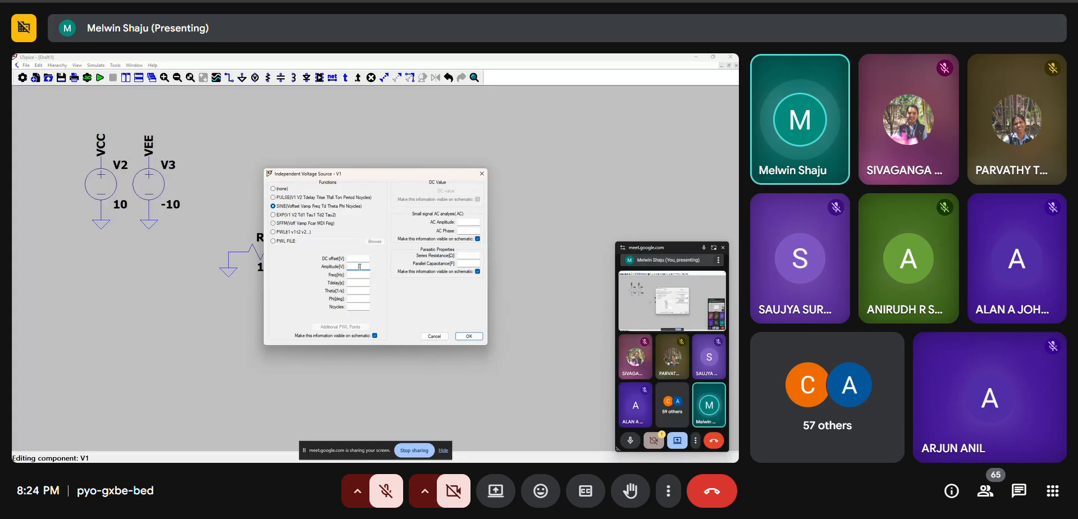
{"action": "type", "text": "0"}
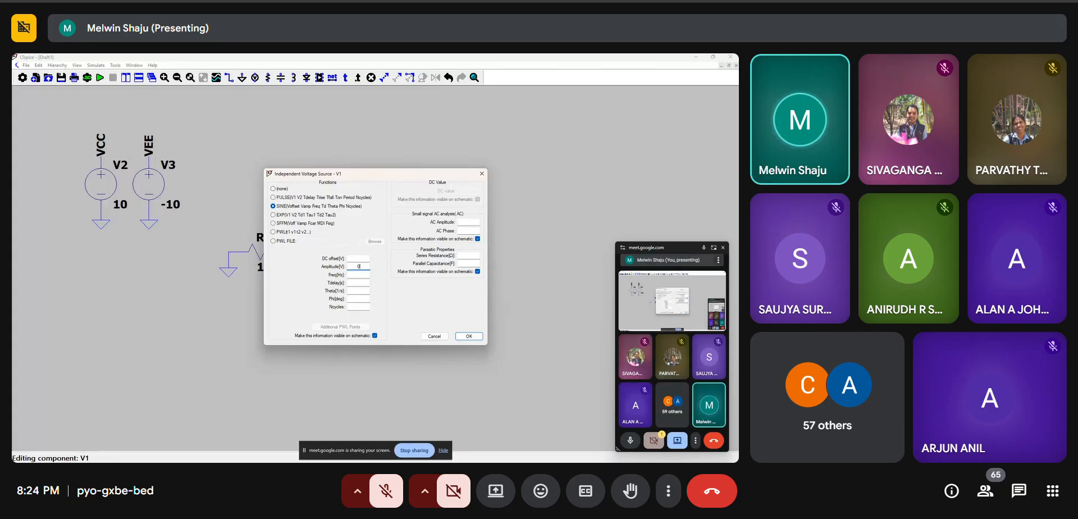
{"action": "type", "text": ".5"}
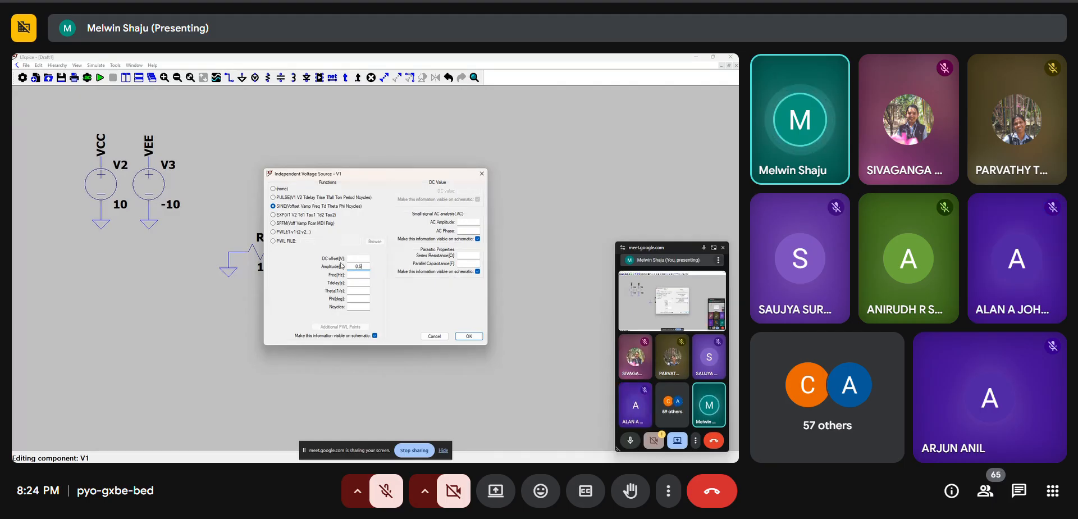
{"action": "left_click", "coordinate": [357, 273]}
{"action": "key", "text": "Return"}
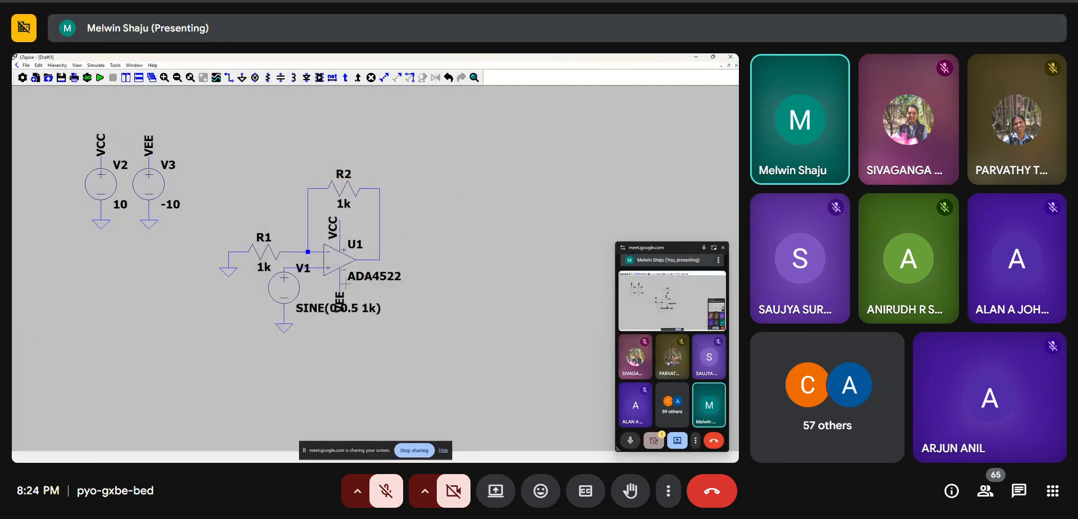
Draw a short horizontal output wire extending away from U1's output node and decline the incoming voice call
{"action": "key", "text": "w"}
{"action": "left_click", "coordinate": [380, 259]}
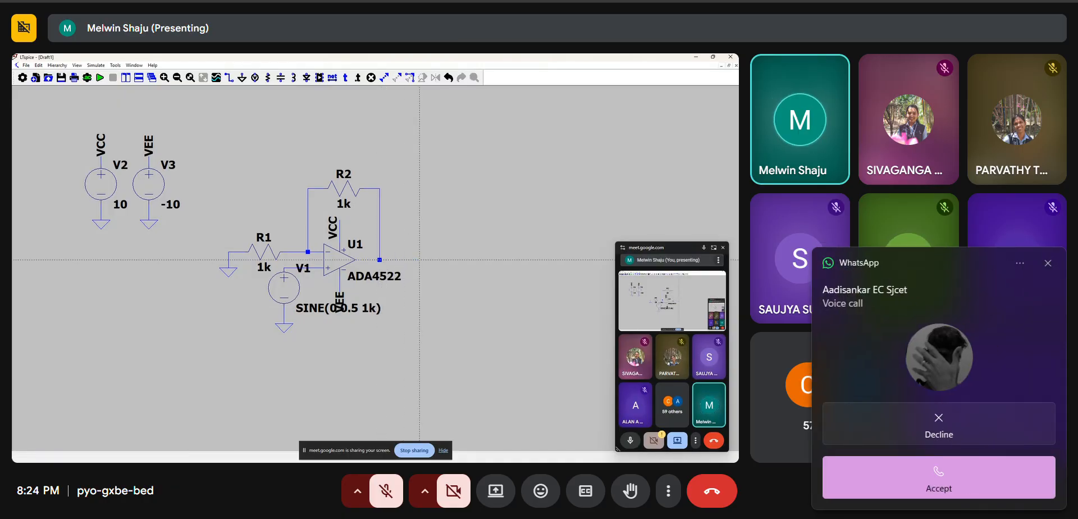
{"action": "right_click", "coordinate": [436, 252]}
{"action": "left_click", "coordinate": [442, 208]}
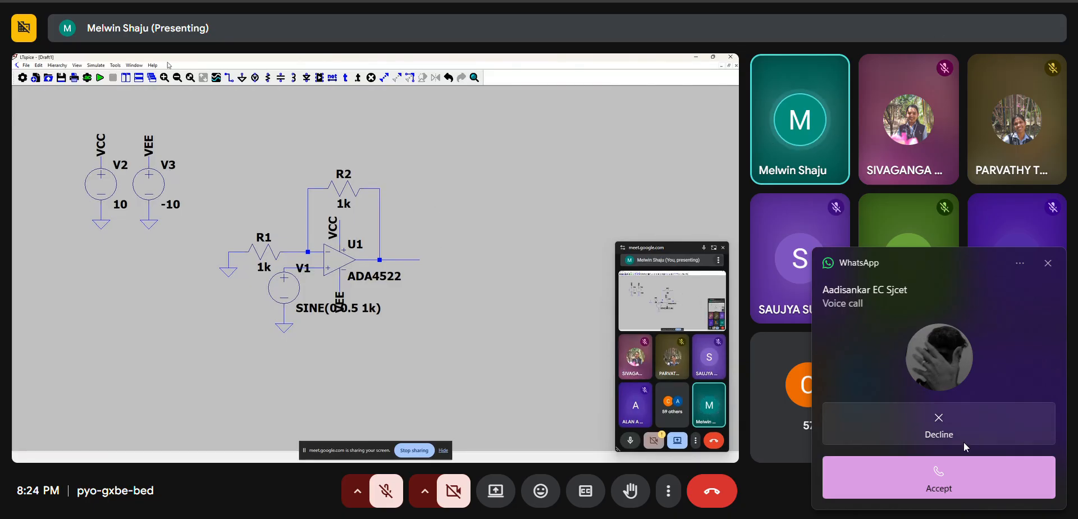
{"action": "left_click", "coordinate": [957, 431]}
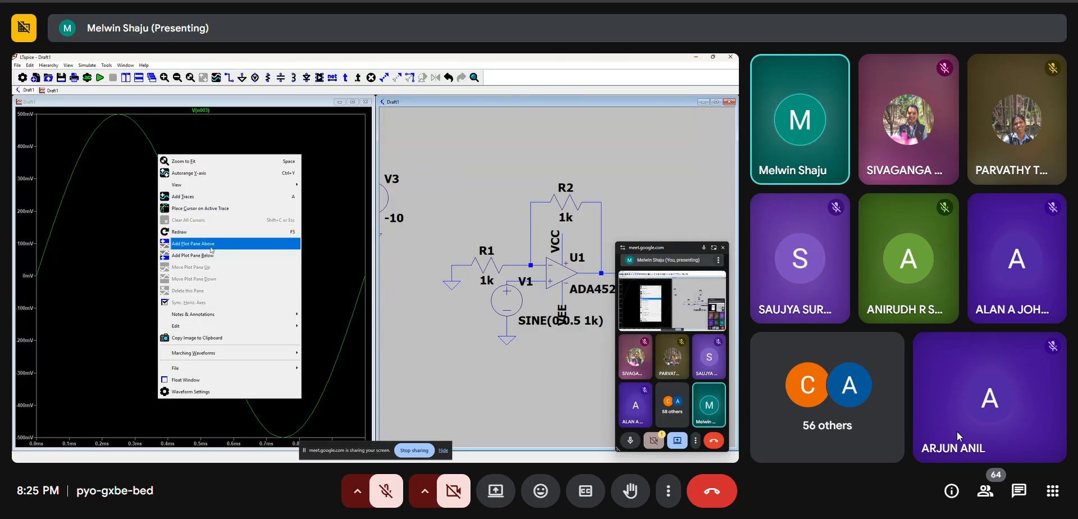
Add a second plot pane above the input sine waveform
{"action": "left_click", "coordinate": [88, 179]}
{"action": "right_click", "coordinate": [147, 201]}
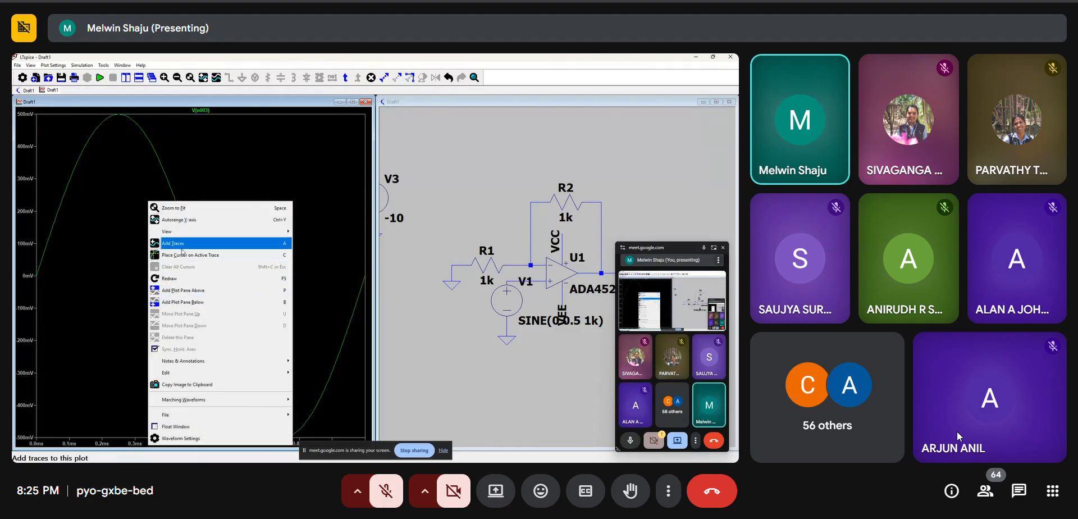
{"action": "left_click", "coordinate": [197, 291]}
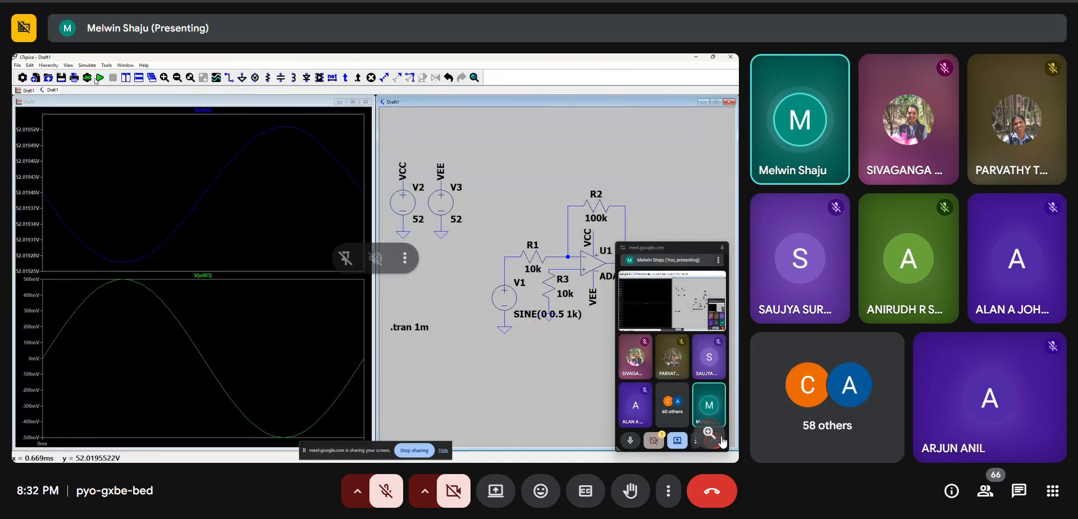
{"action": "left_click", "coordinate": [712, 433]}
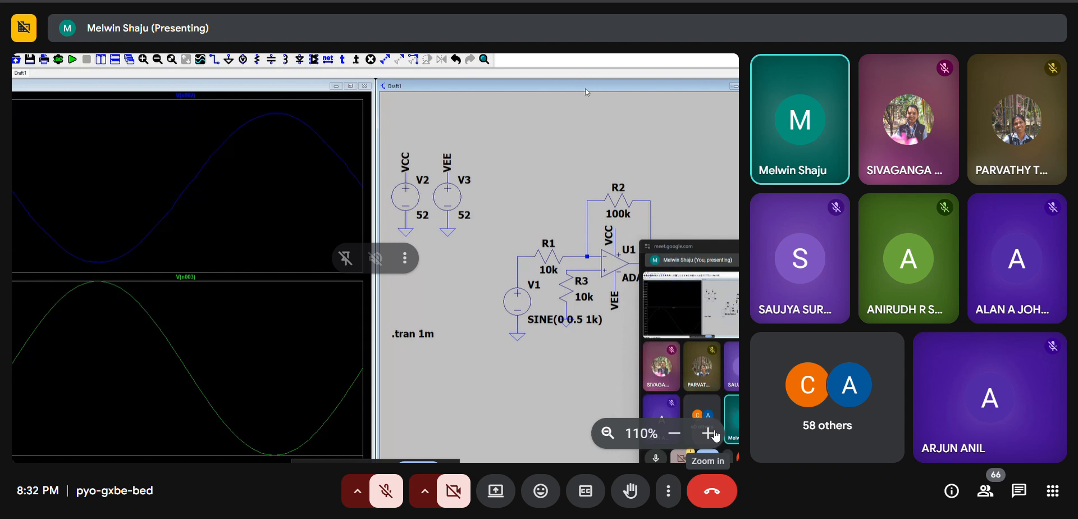
{"action": "left_click", "coordinate": [676, 434]}
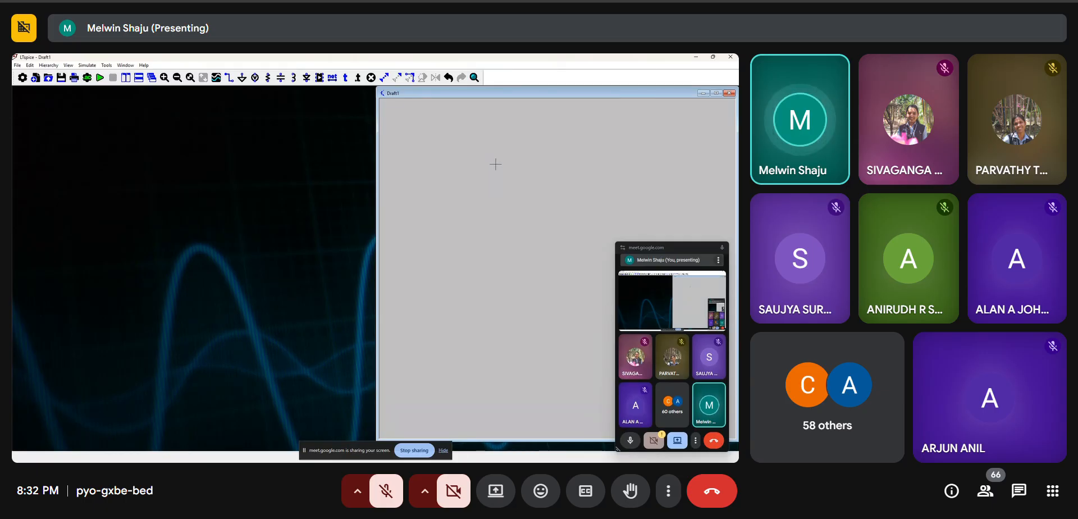
{"action": "left_click", "coordinate": [104, 78]}
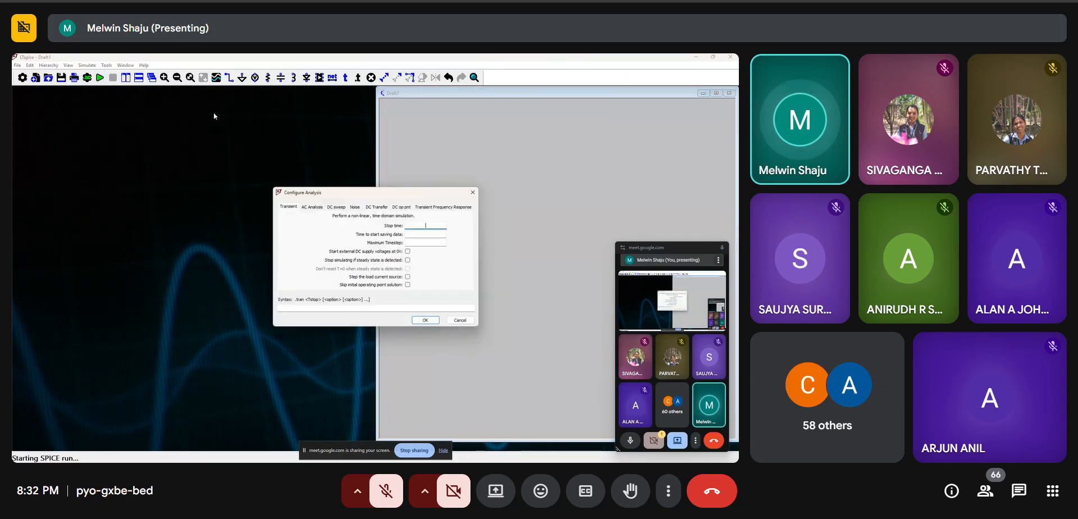
{"action": "left_click", "coordinate": [316, 207]}
{"action": "left_click", "coordinate": [295, 208]}
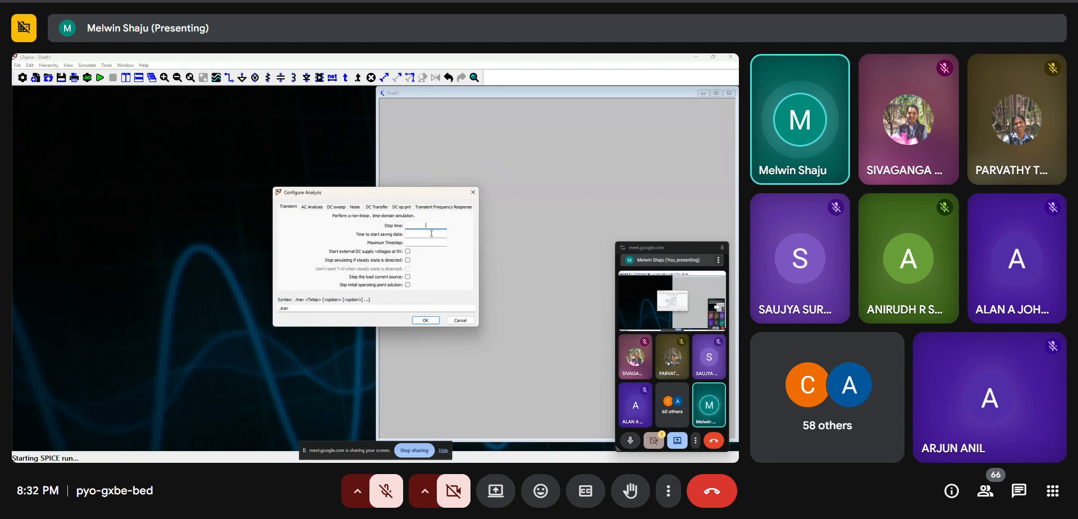
{"action": "left_click", "coordinate": [473, 192]}
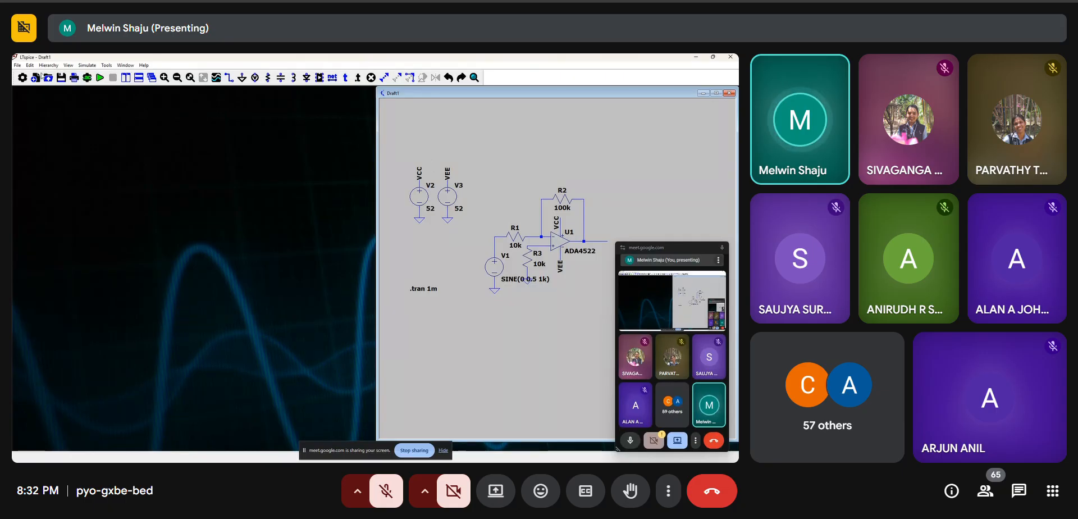
Run the transient simulation and plot U1's output voltage, undoing the last value changes of R2 and R3
{"action": "left_click", "coordinate": [100, 79]}
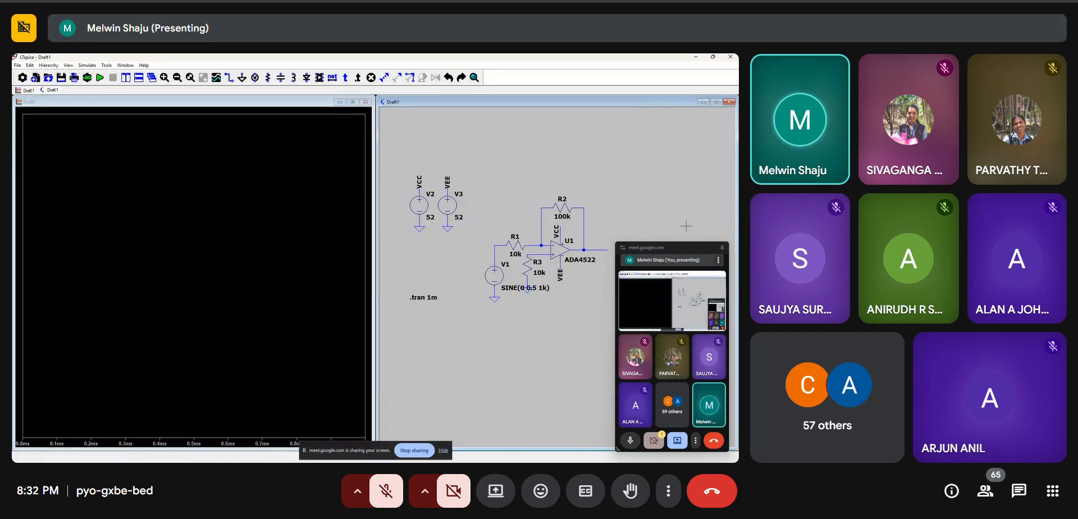
{"action": "key", "text": "ctrl+z"}
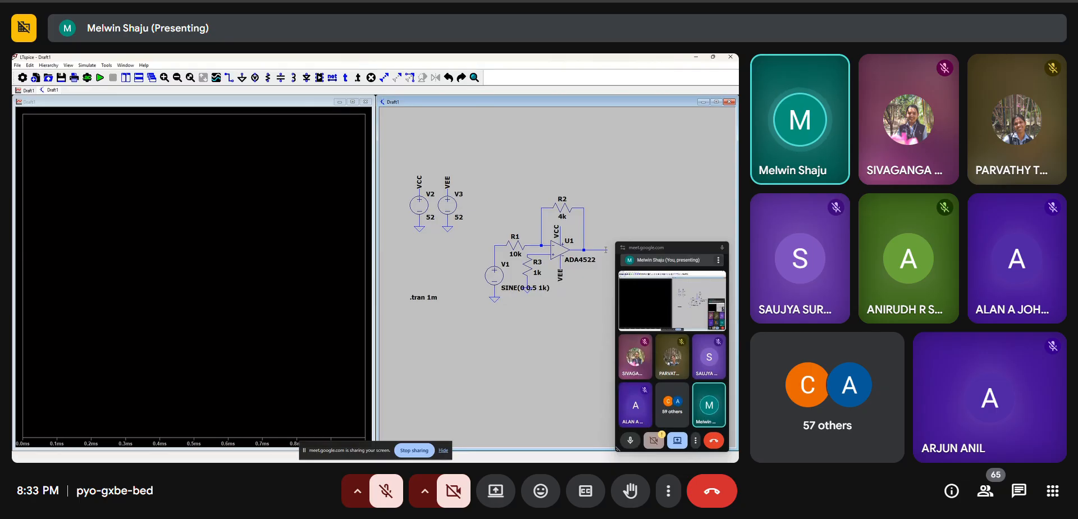
{"action": "left_click", "coordinate": [599, 250]}
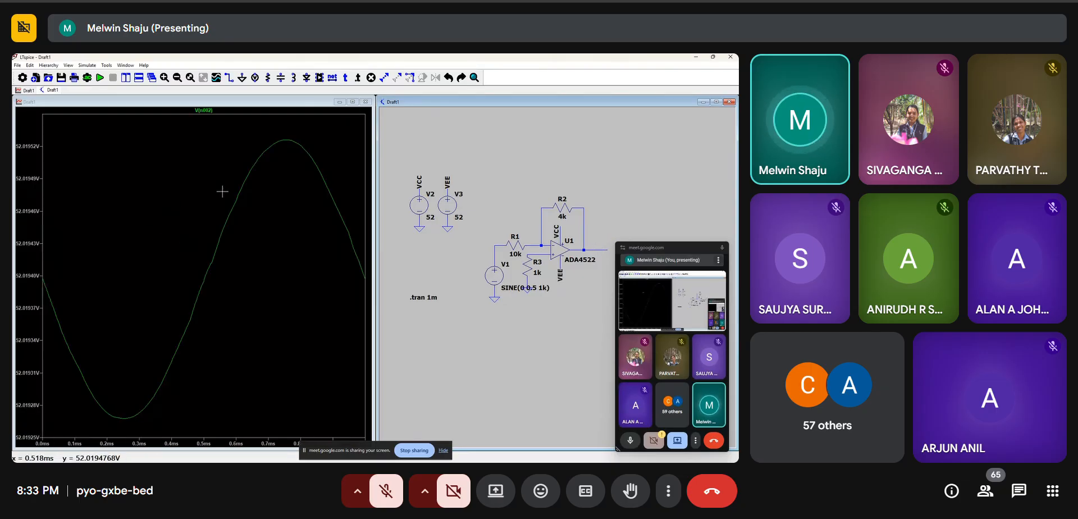
Undo the earlier value changes of R1, V2 and V3, rerunning the transient simulation with the restored values
{"action": "key", "text": "ctrl+z"}
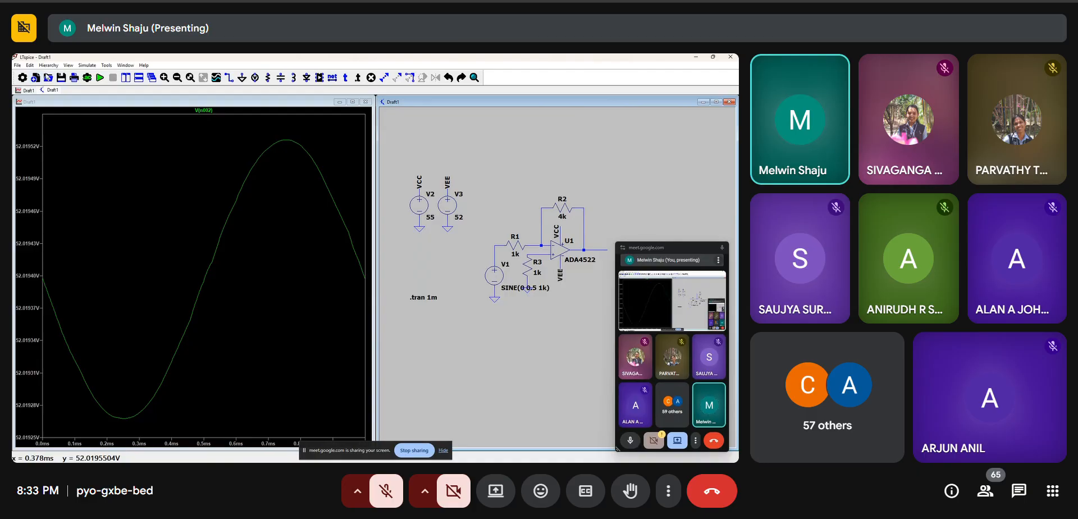
{"action": "left_click", "coordinate": [98, 79]}
{"action": "key", "text": "ctrl+z"}
{"action": "key", "text": "ctrl+z"}
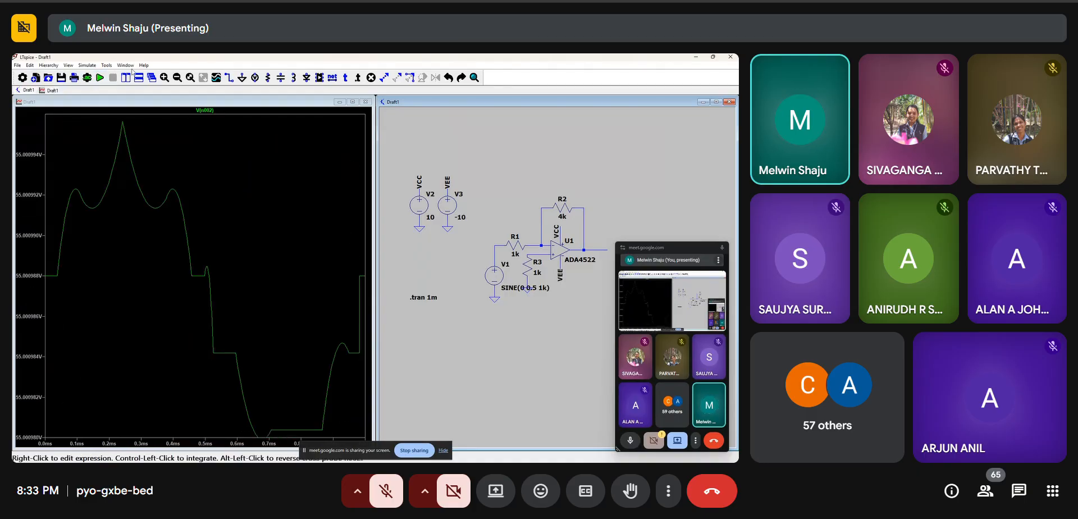
{"action": "left_click", "coordinate": [99, 78]}
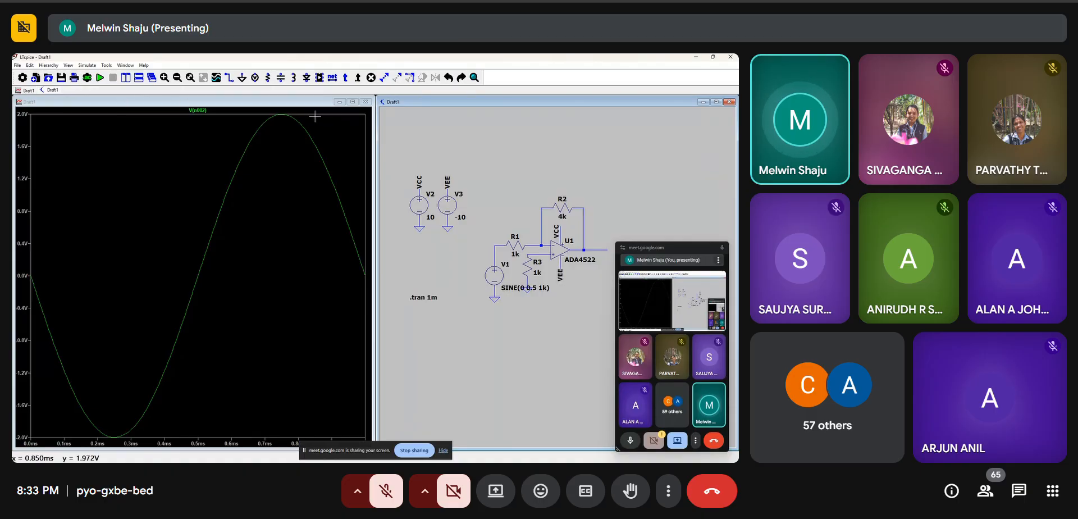
Close the waveform window and delete the whole op-amp circuit together with its .tran directive
{"action": "left_click", "coordinate": [366, 102]}
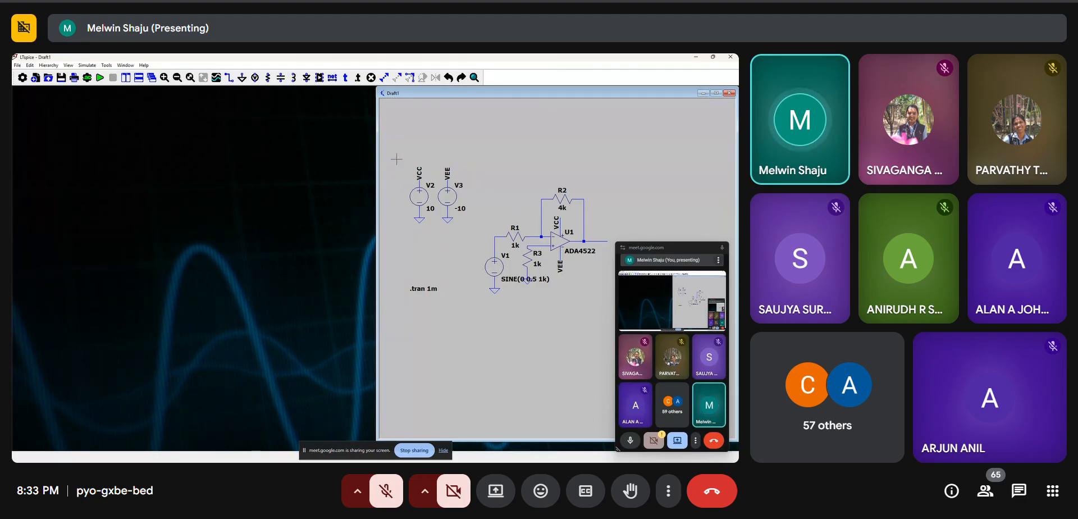
{"action": "key", "text": "Delete"}
{"action": "left_click_drag", "start_coordinate": [401, 145], "coordinate": [617, 359]}
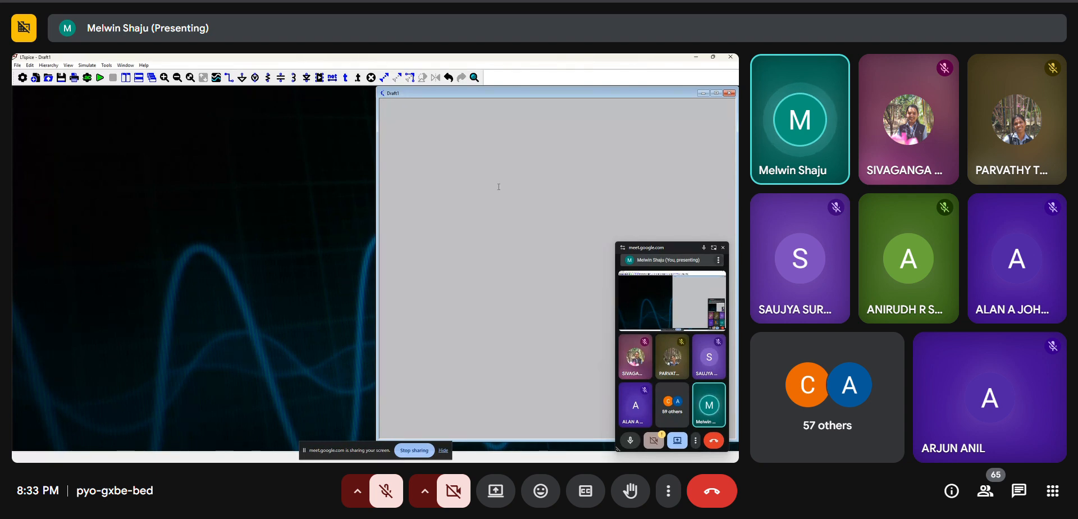
Place a horizontal resistor in the empty schematic and a vertical capacitor just below the resistor's free right end
{"action": "key", "text": "r"}
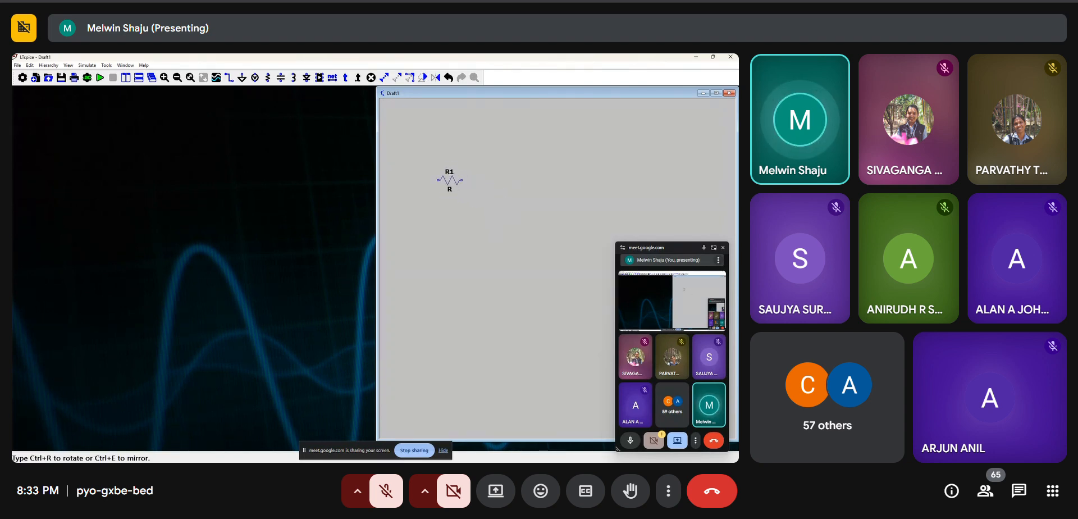
{"action": "left_click", "coordinate": [464, 185]}
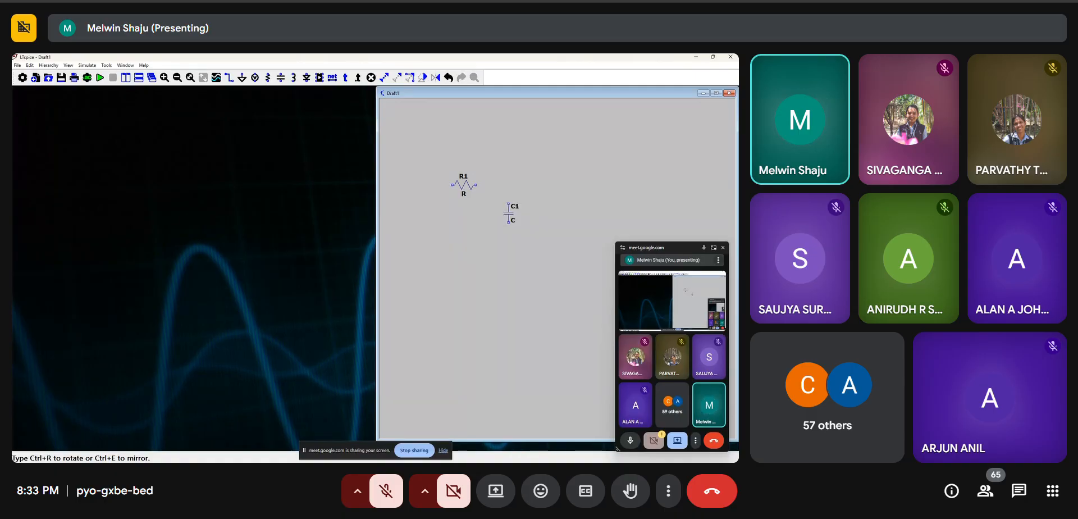
{"action": "key", "text": "c"}
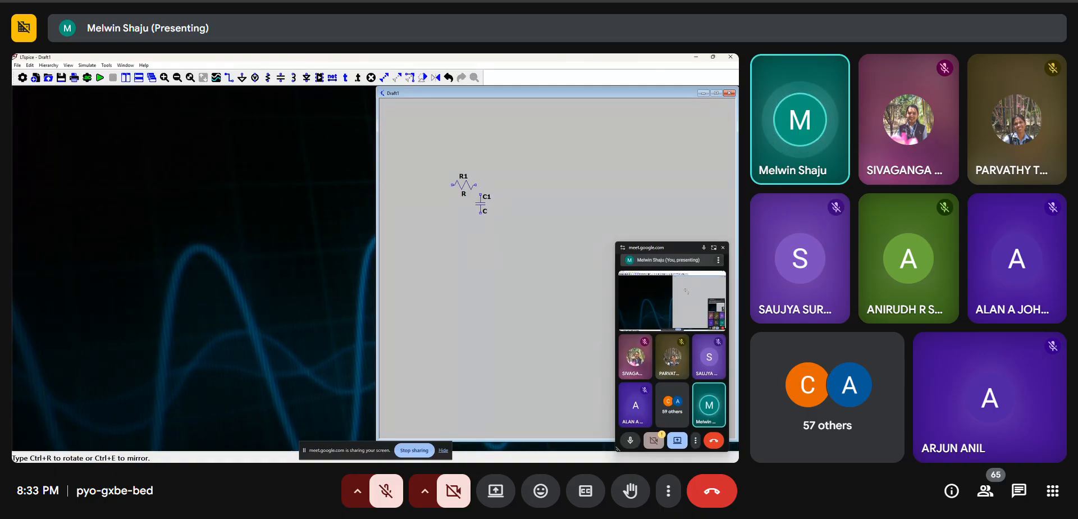
{"action": "left_click", "coordinate": [485, 207]}
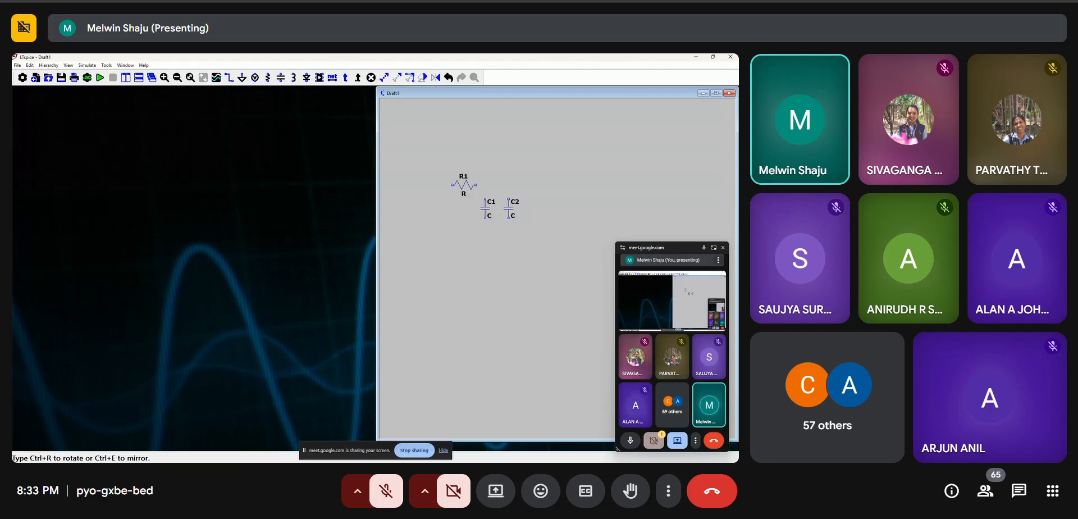
Wire the resistor's free right end to the capacitor's top and extend the wire below the capacitor
{"action": "key", "text": "w"}
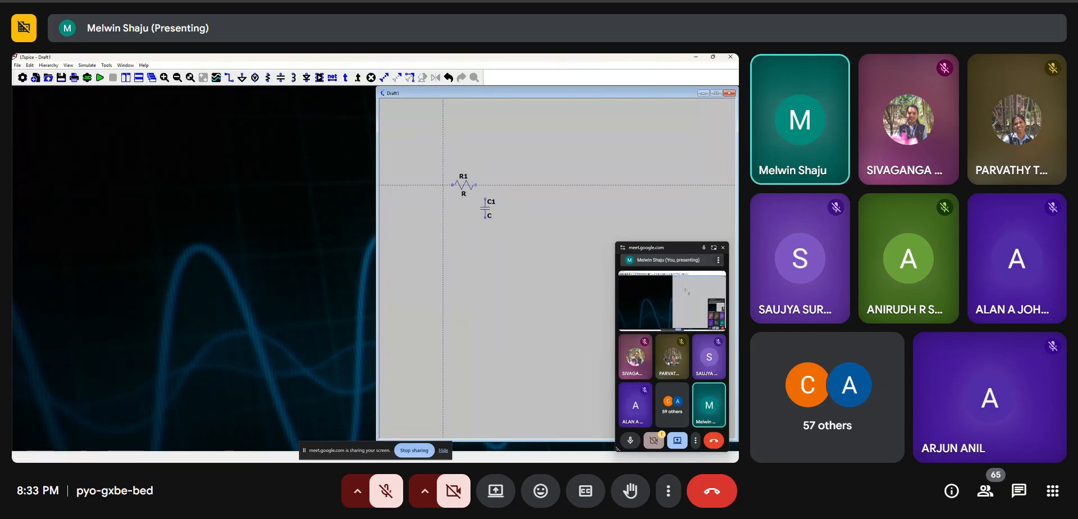
{"action": "left_click", "coordinate": [485, 185]}
{"action": "left_click", "coordinate": [485, 231]}
Place a ground at the lower end of the capacitor's wire, deleting the first ground symbol and placing it again
{"action": "key", "text": "g"}
{"action": "scroll", "coordinate": [480, 233], "scroll_direction": "down", "scroll_amount": 1}
{"action": "scroll", "coordinate": [519, 205], "scroll_direction": "up", "scroll_amount": 4}
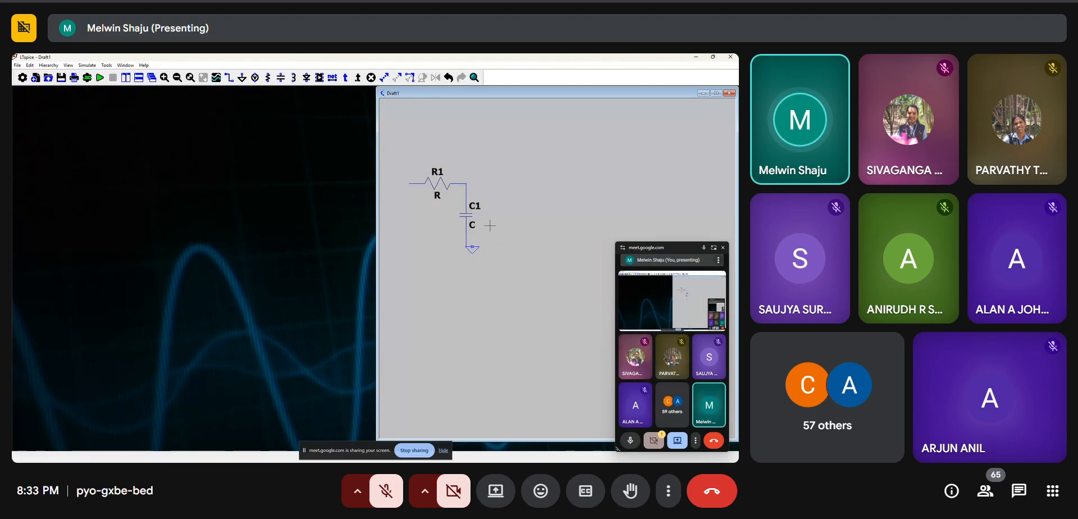
{"action": "key", "text": "Delete"}
{"action": "left_click", "coordinate": [475, 248]}
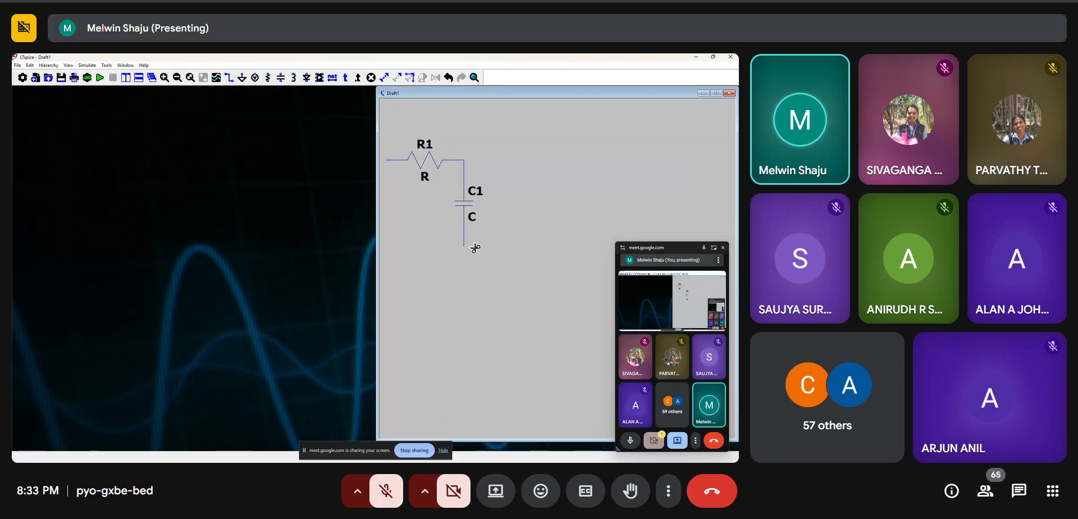
{"action": "key", "text": "g"}
{"action": "left_click", "coordinate": [464, 246]}
{"action": "scroll", "coordinate": [394, 212], "scroll_direction": "down", "scroll_amount": 2}
{"action": "left_click_drag", "start_coordinate": [439, 221], "coordinate": [462, 219]}
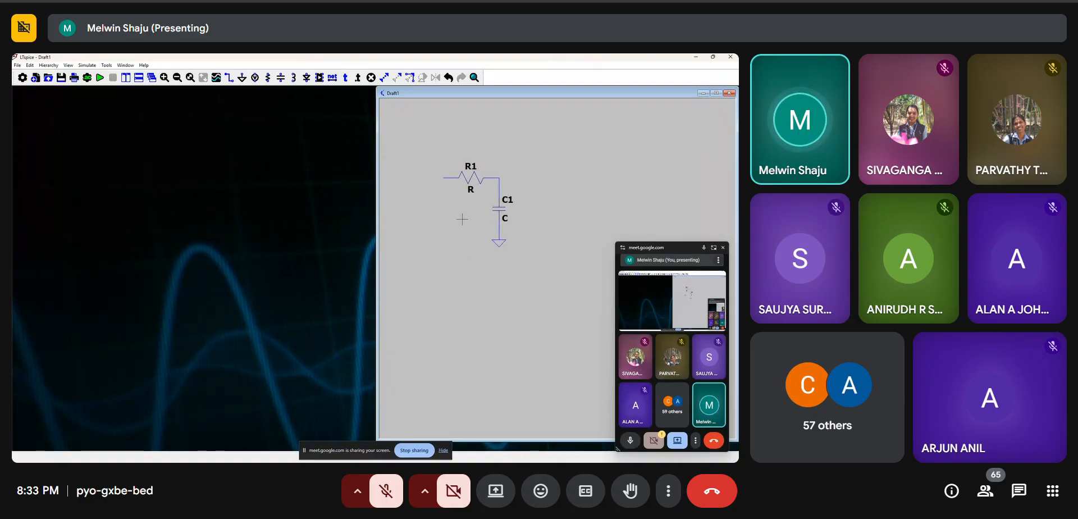
Set R1's resistance to 100 ohms and C1's capacitance to 100n
{"action": "right_click", "coordinate": [476, 180]}
{"action": "type", "text": "10"}
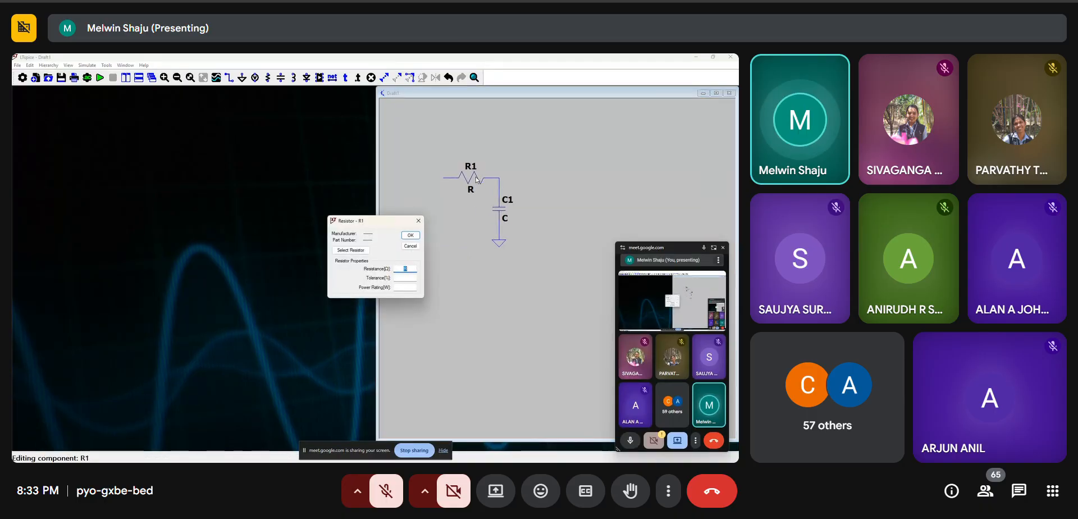
{"action": "type", "text": "0"}
{"action": "key", "text": "Return"}
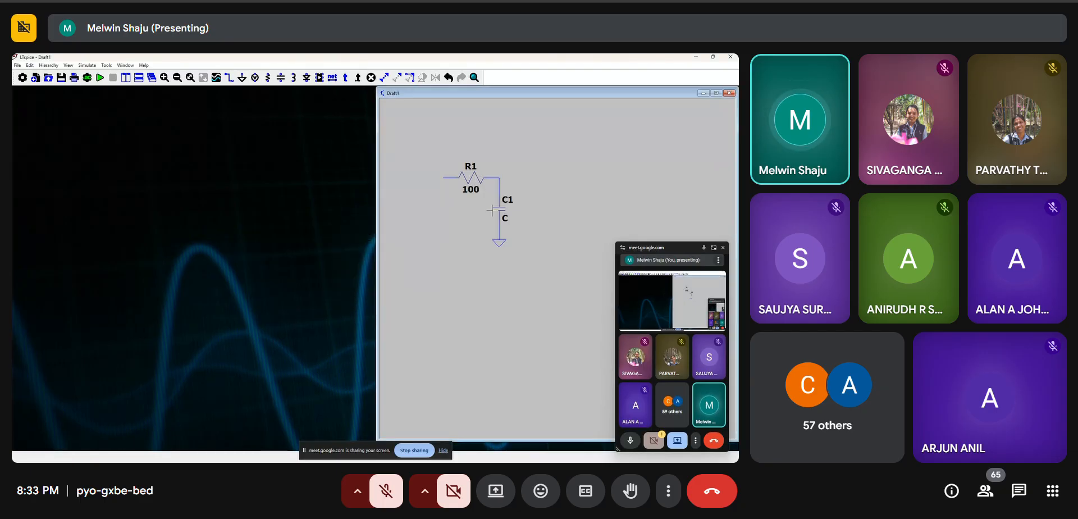
{"action": "right_click", "coordinate": [498, 213]}
{"action": "type", "text": "100n"}
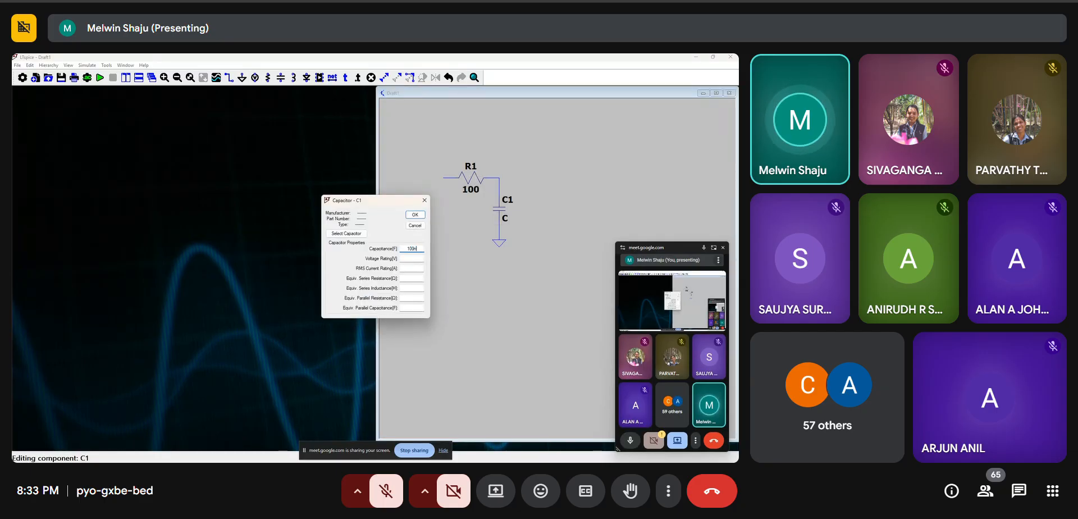
{"action": "key", "text": "Return"}
Try 10k as R1's resistance, put it back to 100, and check C1's capacitance without changing it
{"action": "right_click", "coordinate": [497, 213]}
{"action": "left_click", "coordinate": [424, 200]}
{"action": "right_click", "coordinate": [471, 178]}
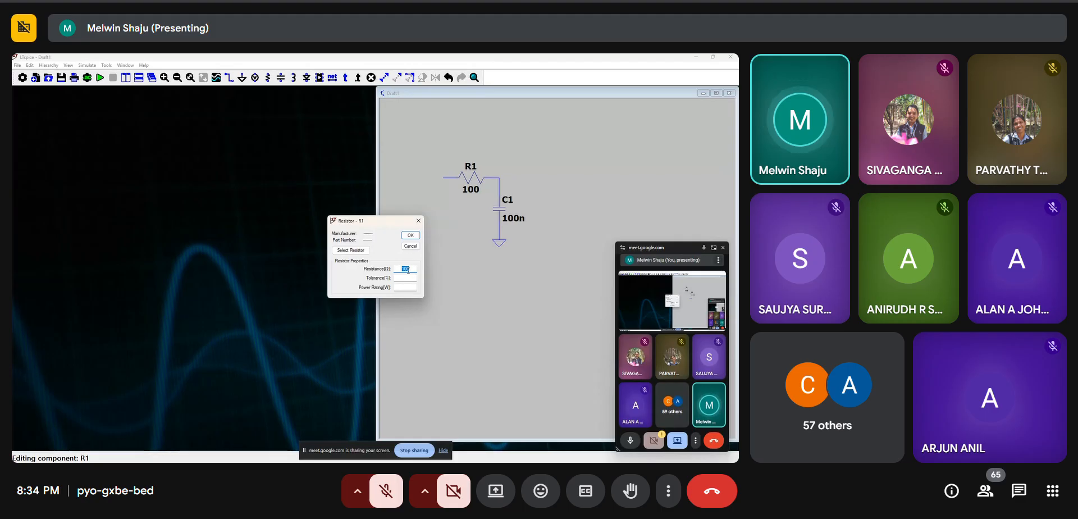
{"action": "type", "text": "10k"}
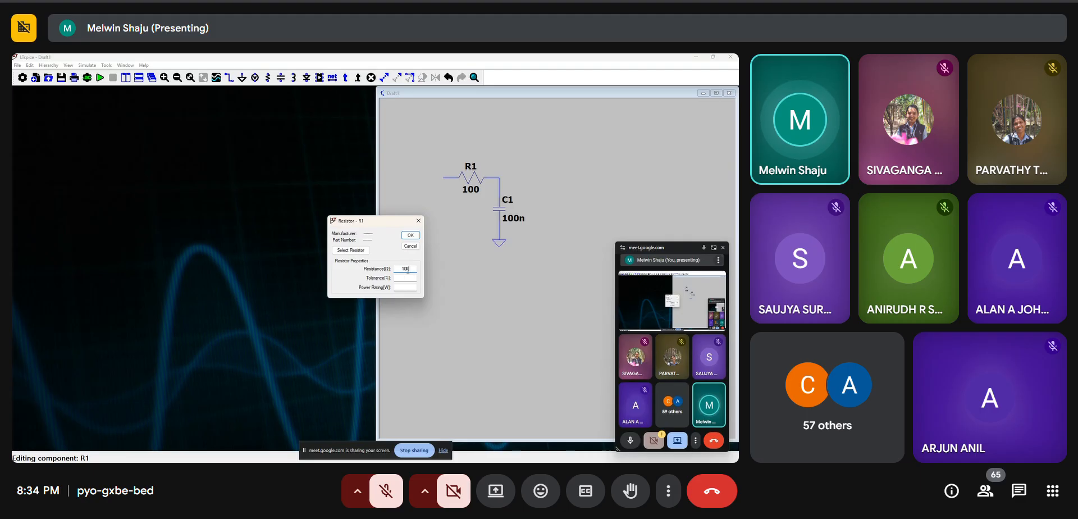
{"action": "key", "text": "BackSpace"}
{"action": "type", "text": "00"}
{"action": "key", "text": "BackSpace"}
{"action": "type", "text": "k"}
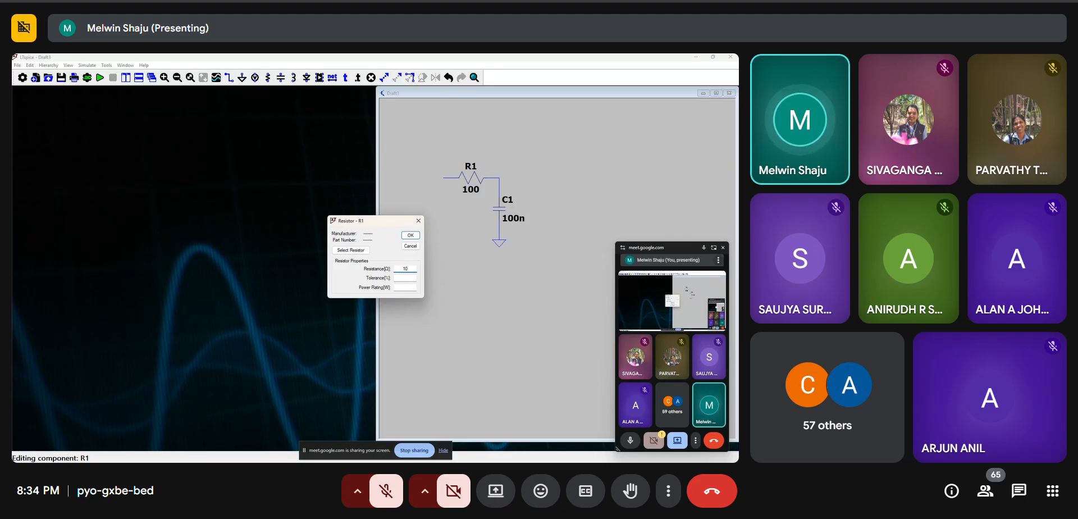
{"action": "key", "text": "BackSpace"}
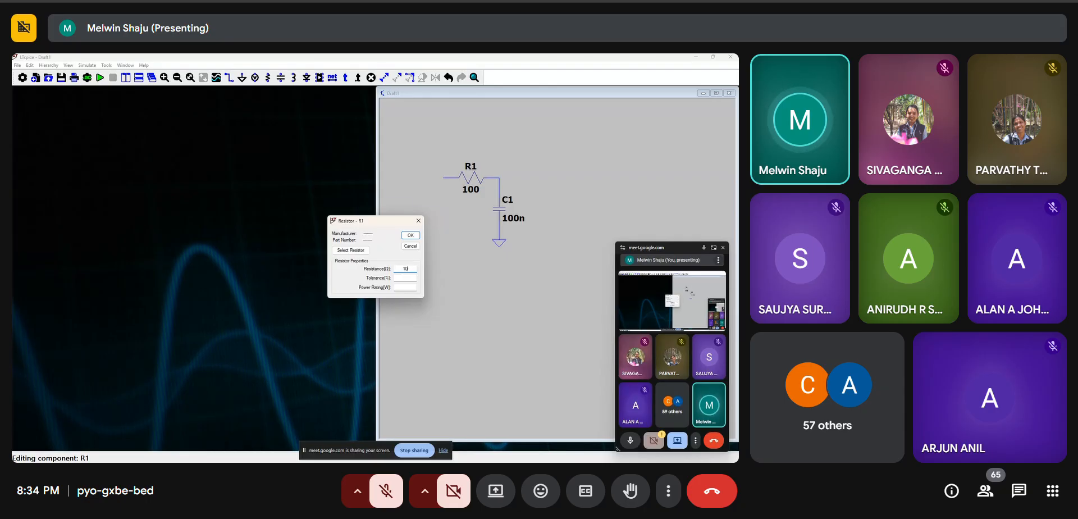
{"action": "key", "text": "Return"}
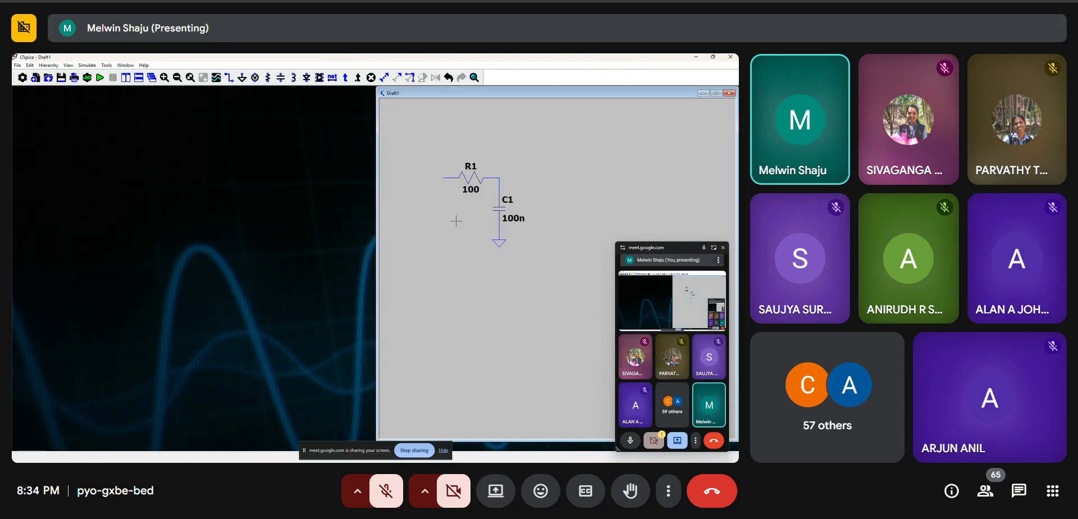
{"action": "right_click", "coordinate": [499, 208]}
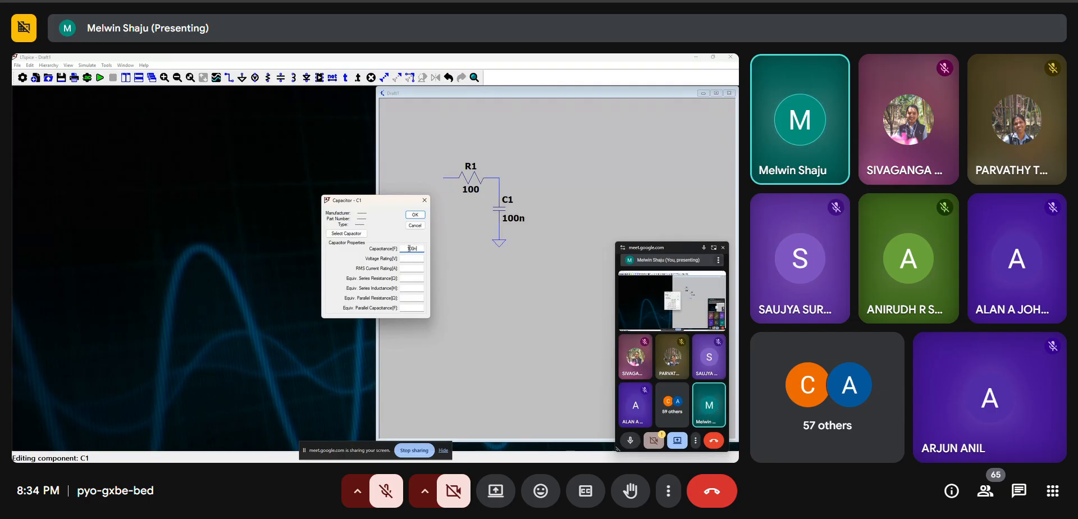
{"action": "left_click", "coordinate": [415, 214]}
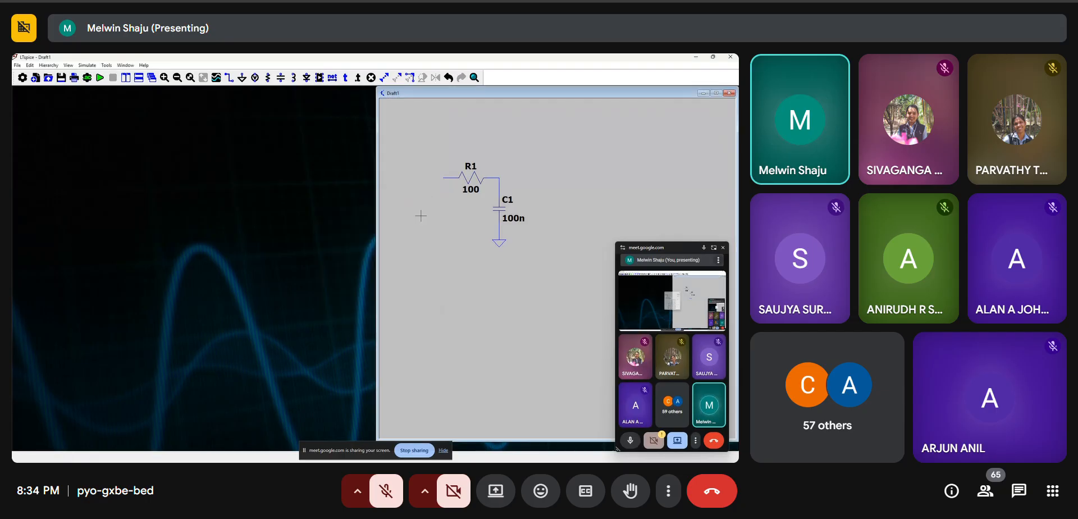
Place a voltage source beside the RC network and wire it between R1's free left end and the ground node
{"action": "key", "text": "v"}
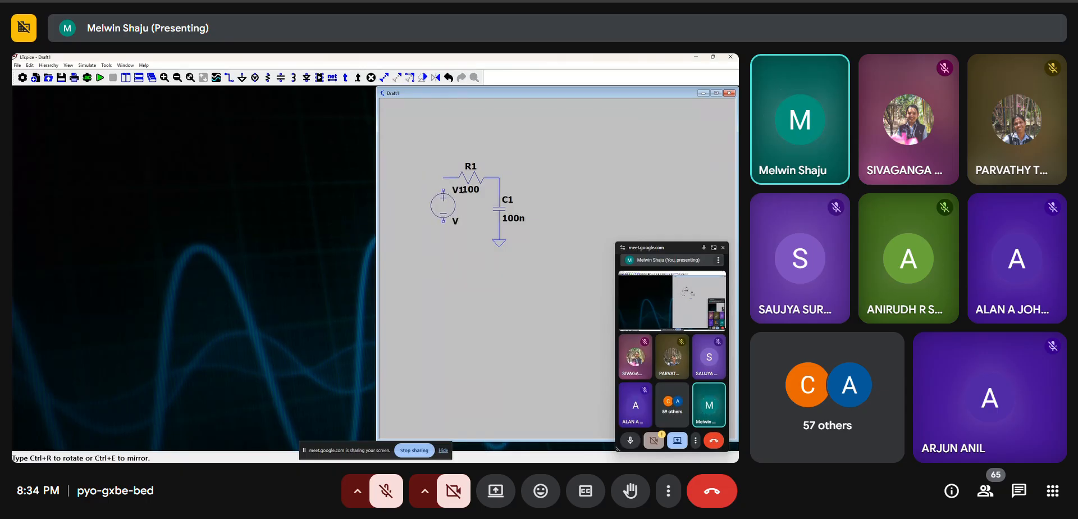
{"action": "key", "text": "w"}
{"action": "left_click", "coordinate": [443, 190]}
{"action": "left_click", "coordinate": [443, 177]}
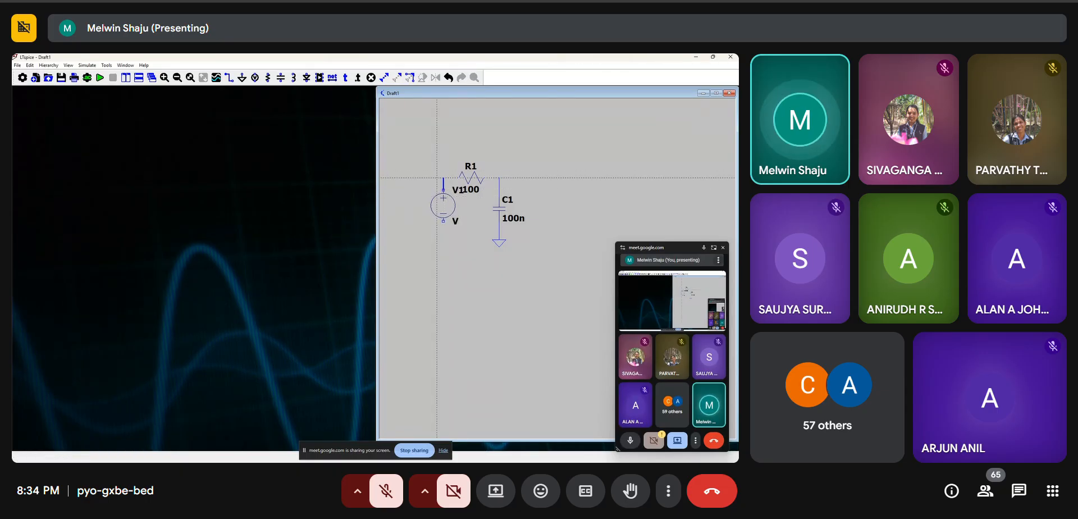
{"action": "left_click", "coordinate": [443, 220]}
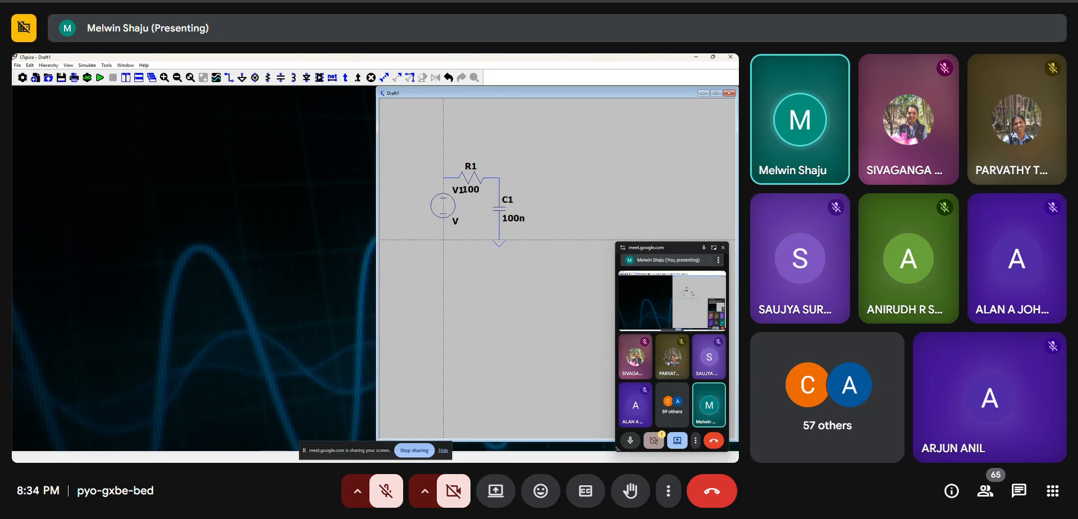
{"action": "left_click", "coordinate": [499, 240]}
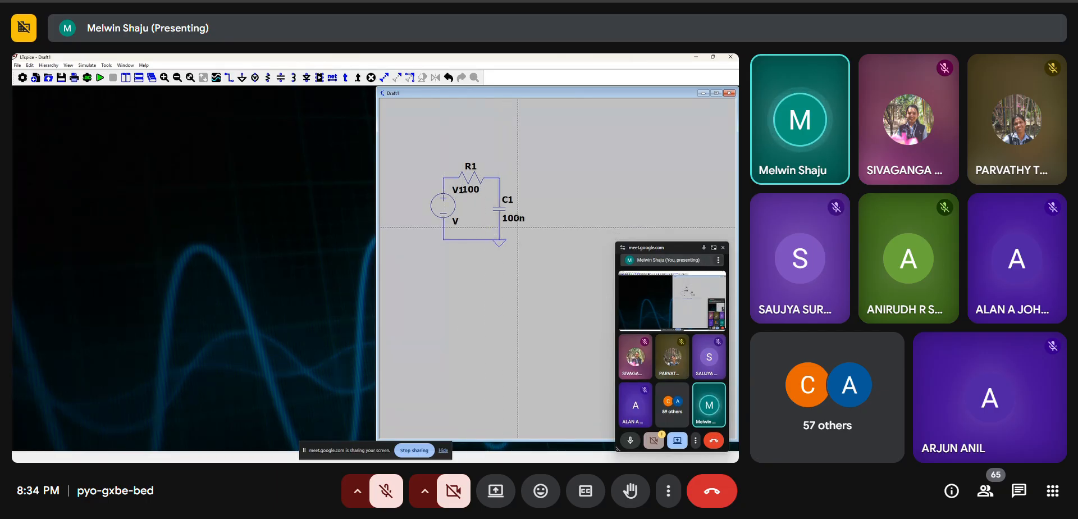
{"action": "key", "text": "Escape"}
Give source V1 a small-signal AC amplitude of 1 with no time-domain function selected
{"action": "scroll", "coordinate": [556, 203], "scroll_direction": "up", "scroll_amount": 2}
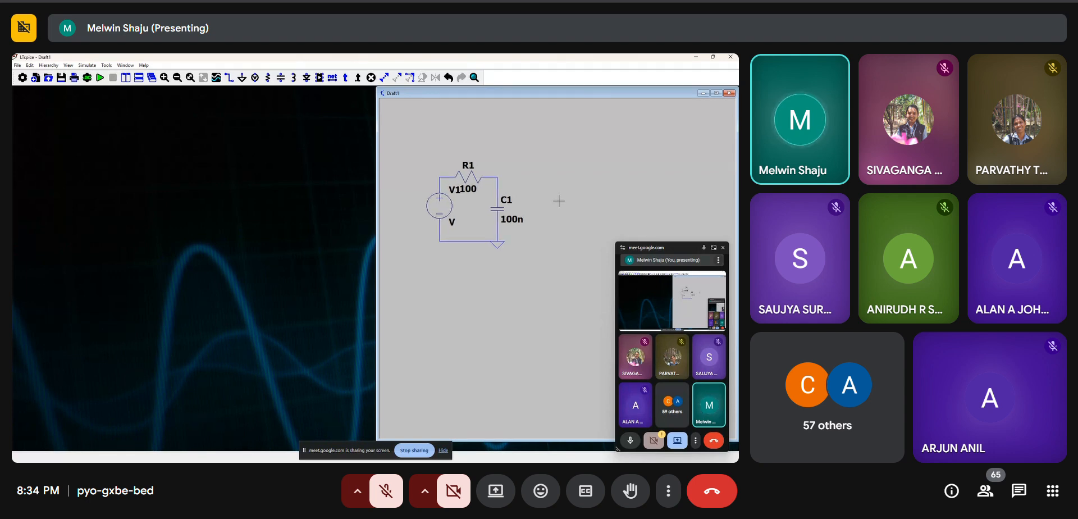
{"action": "right_click", "coordinate": [437, 201]}
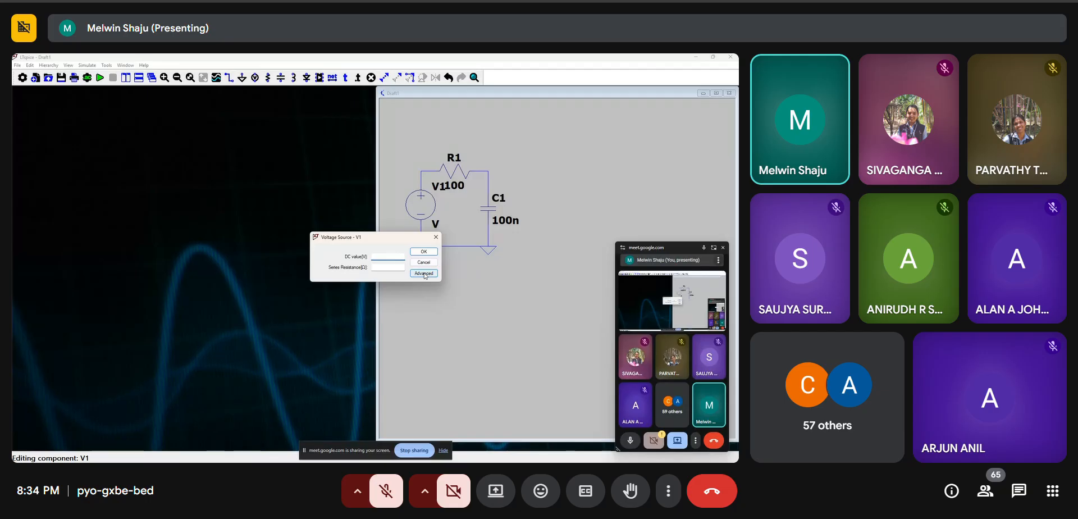
{"action": "left_click", "coordinate": [436, 237]}
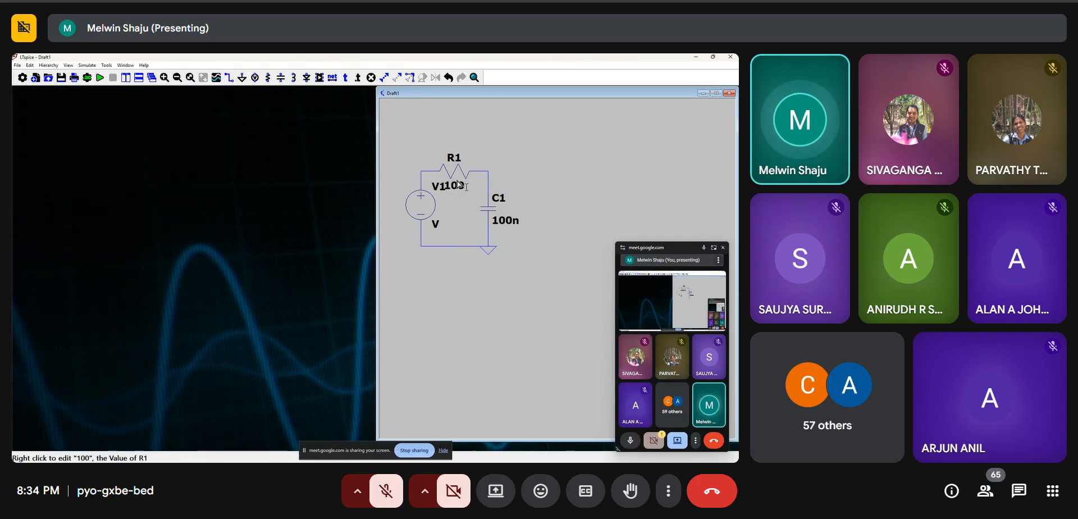
{"action": "right_click", "coordinate": [430, 211]}
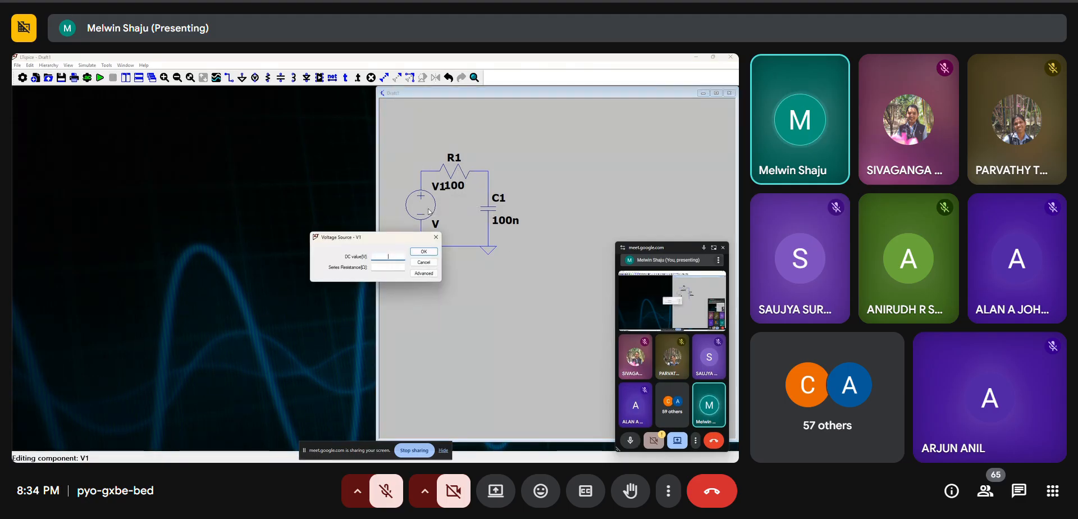
{"action": "left_click", "coordinate": [420, 274]}
{"action": "left_click", "coordinate": [459, 222]}
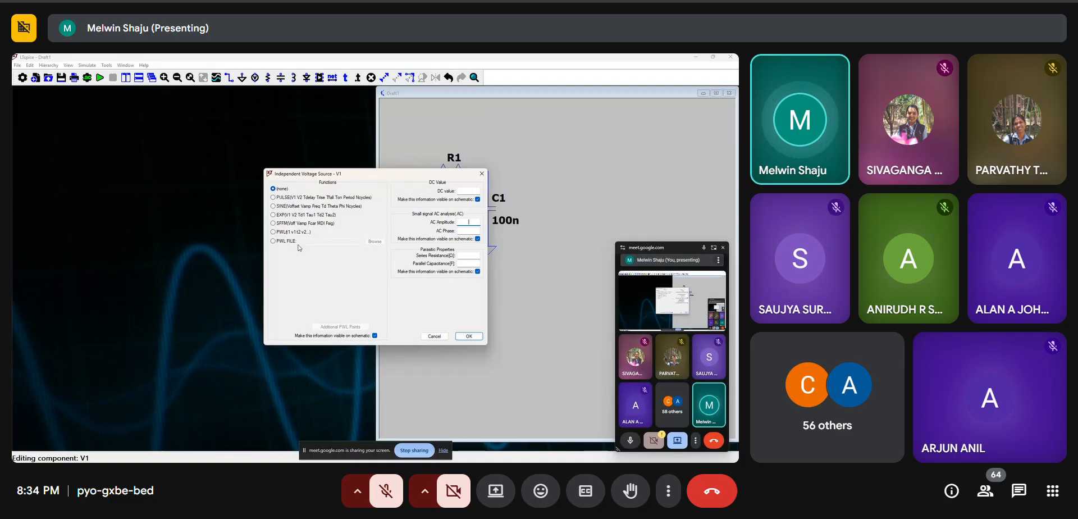
{"action": "left_click", "coordinate": [275, 207]}
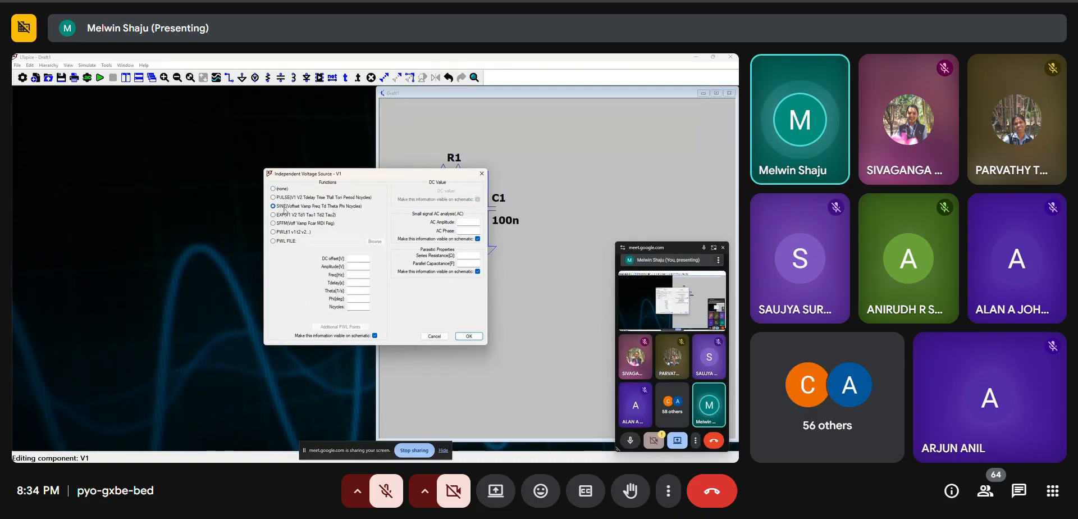
{"action": "left_click", "coordinate": [274, 189]}
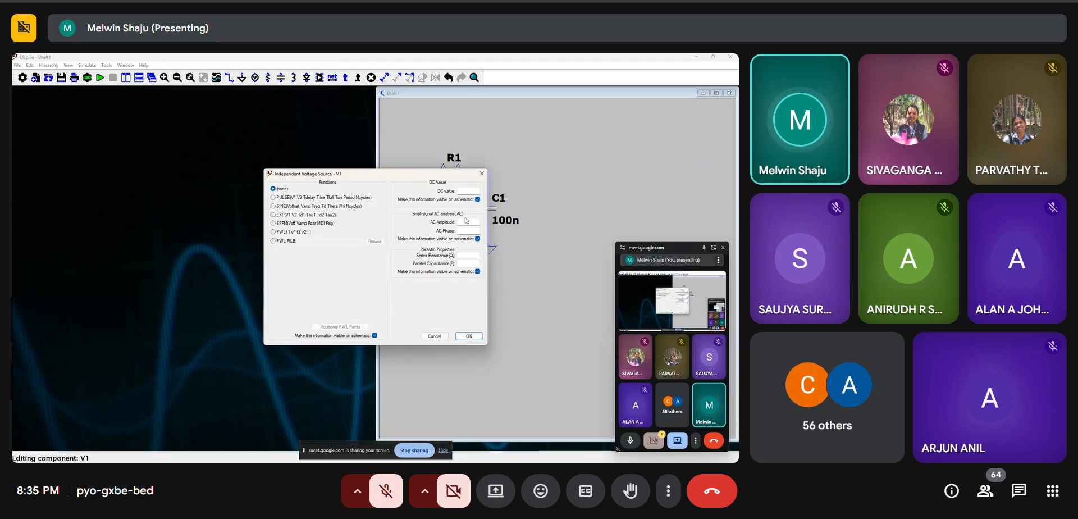
{"action": "left_click", "coordinate": [461, 221]}
{"action": "type", "text": "1"}
{"action": "key", "text": "Return"}
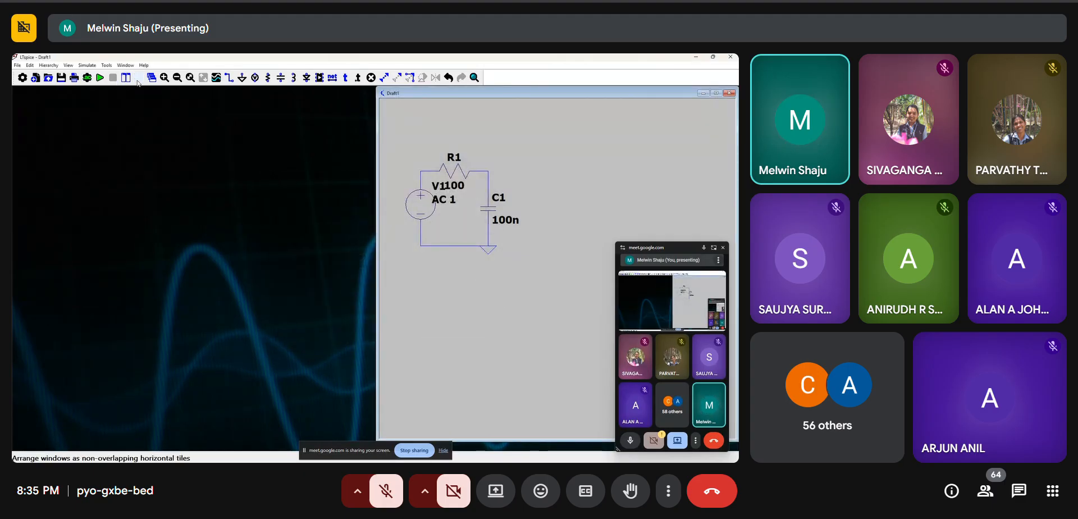
{"action": "right_click", "coordinate": [426, 213]}
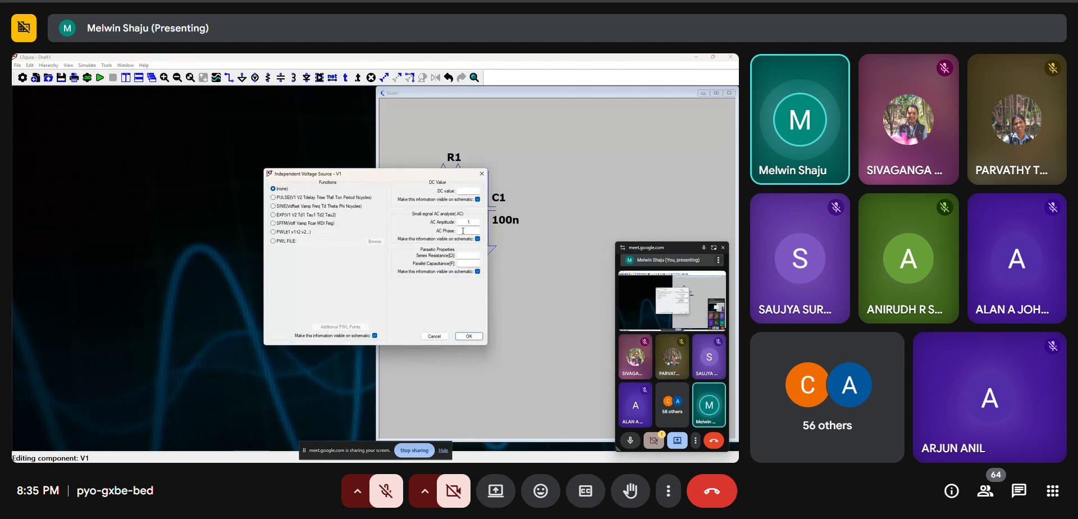
{"action": "left_click", "coordinate": [482, 172]}
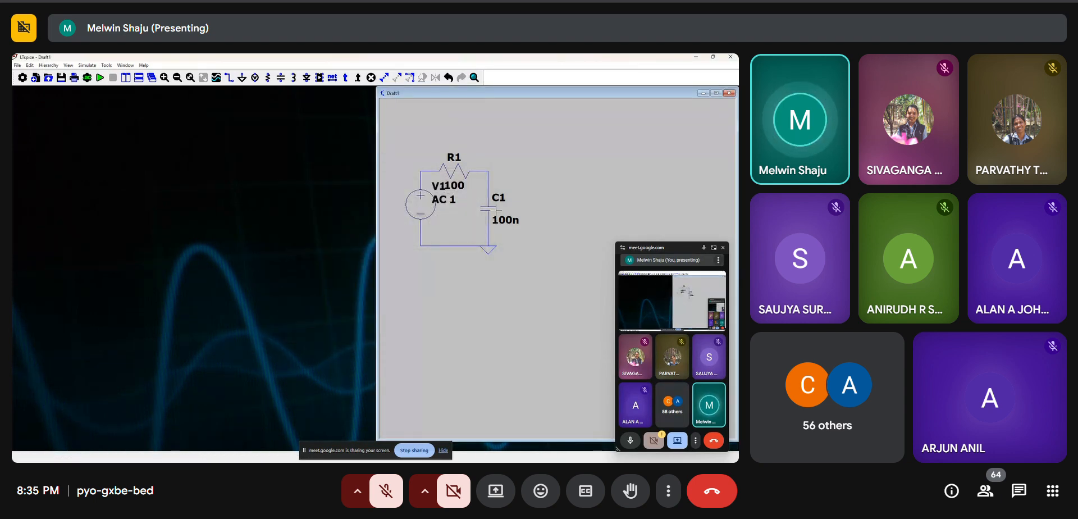
Start the simulation and configure an AC analysis with a linear sweep and 1000 points
{"action": "left_click", "coordinate": [101, 80]}
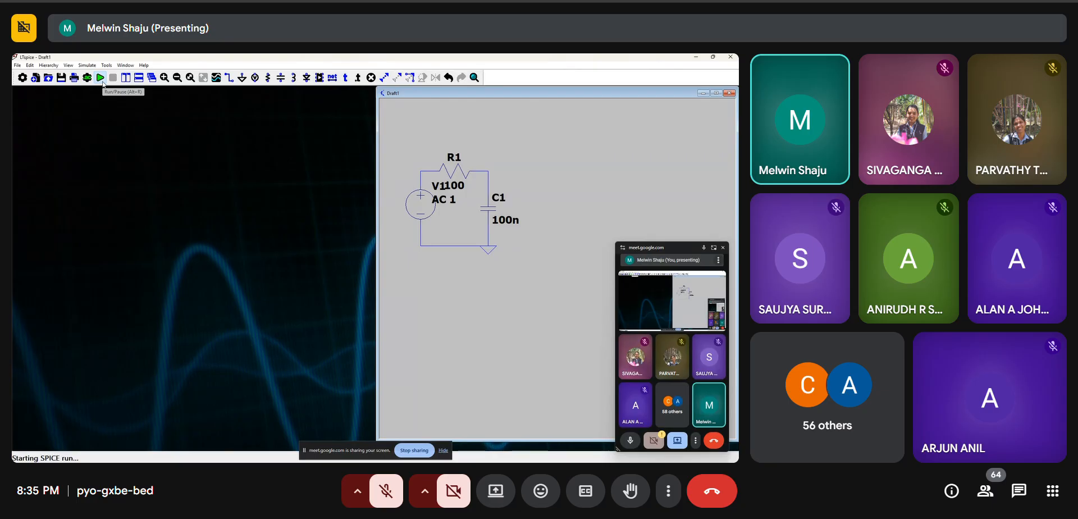
{"action": "left_click", "coordinate": [314, 206]}
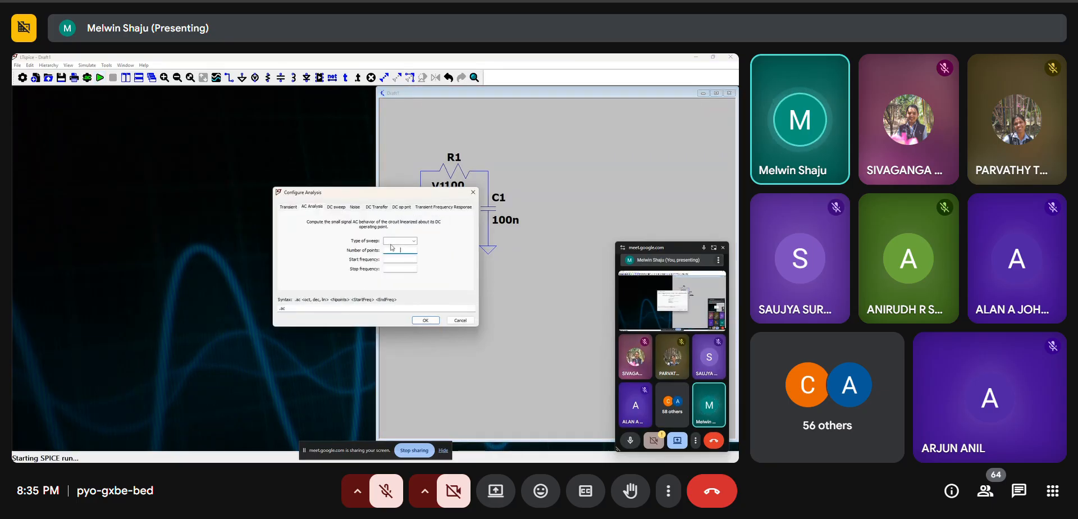
{"action": "left_click", "coordinate": [401, 241]}
{"action": "left_click", "coordinate": [402, 259]}
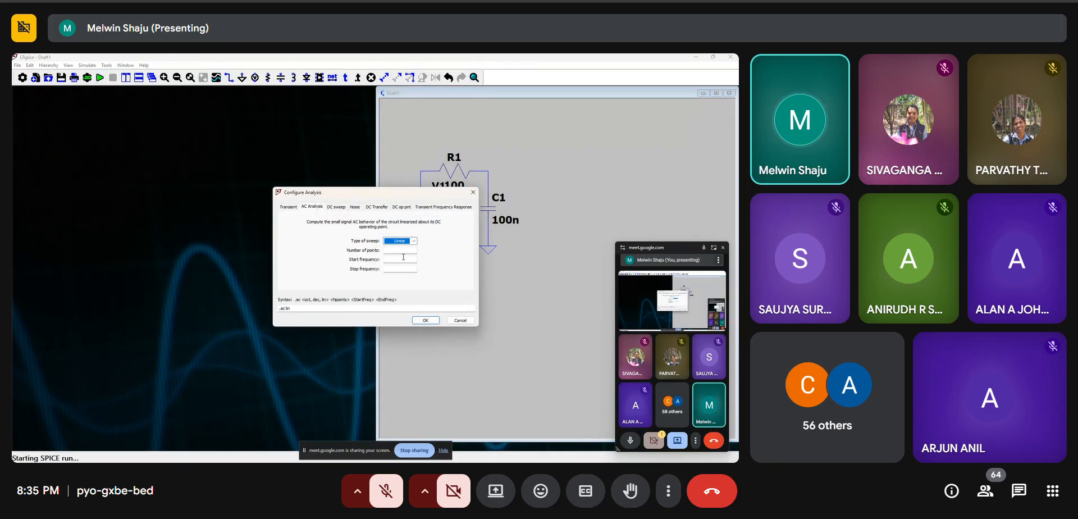
{"action": "left_click", "coordinate": [407, 250]}
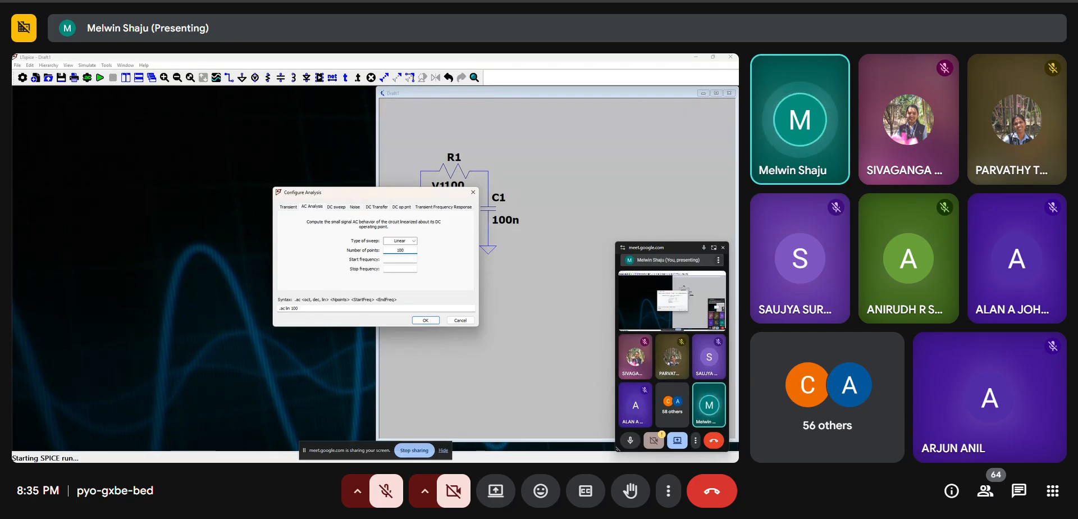
{"action": "type", "text": "100"}
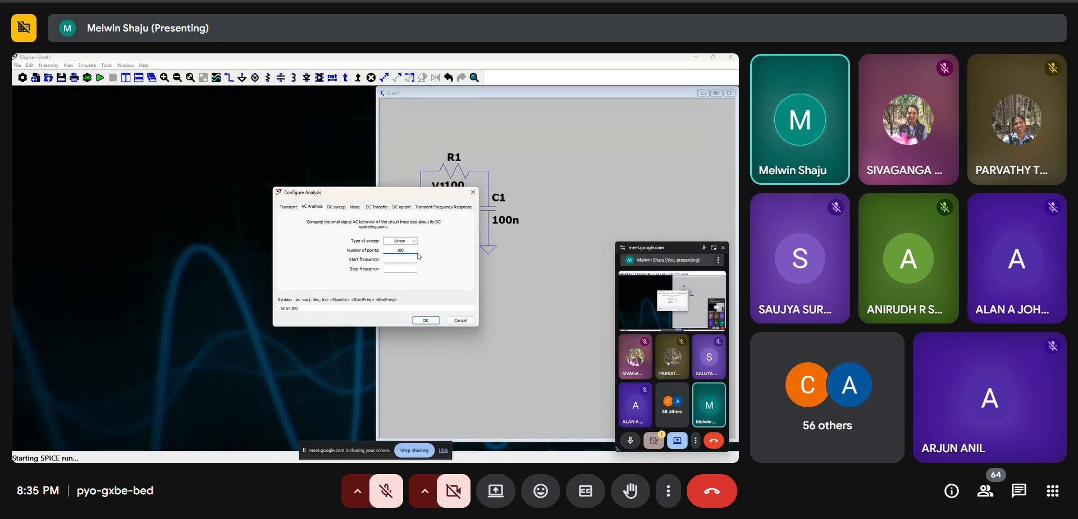
{"action": "type", "text": "0"}
{"action": "left_click", "coordinate": [288, 207]}
{"action": "left_click", "coordinate": [309, 206]}
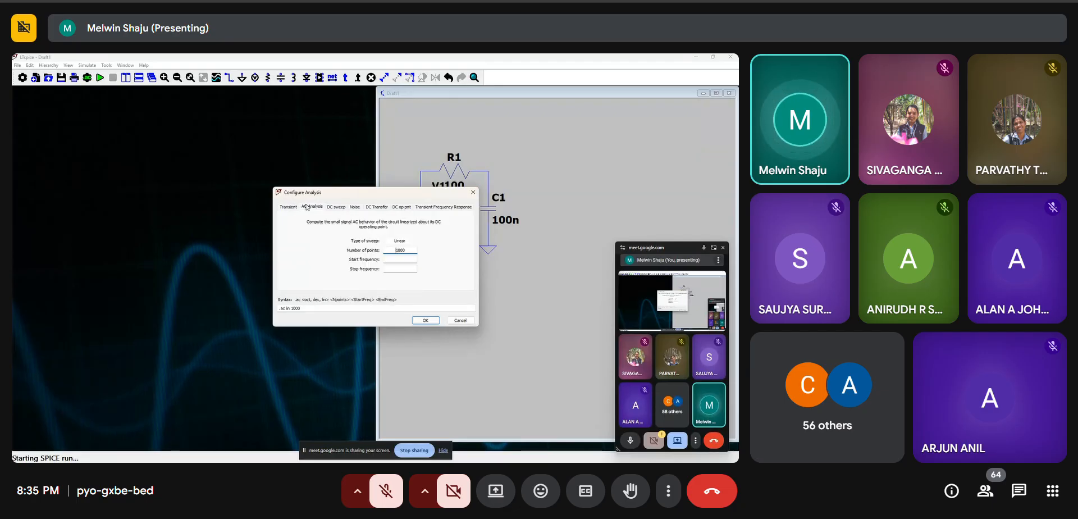
{"action": "left_click", "coordinate": [407, 243]}
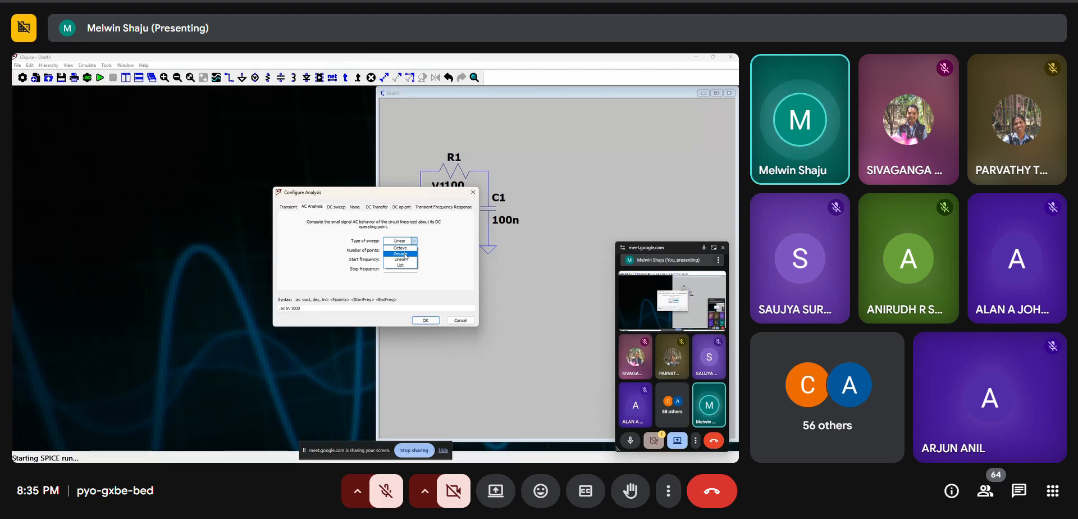
{"action": "left_click", "coordinate": [401, 259]}
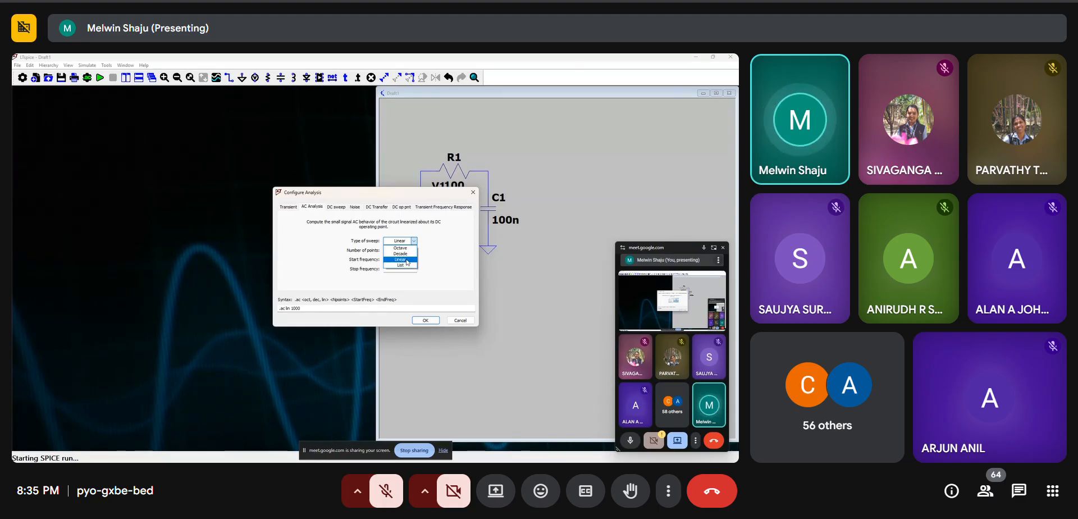
{"action": "left_click", "coordinate": [408, 251]}
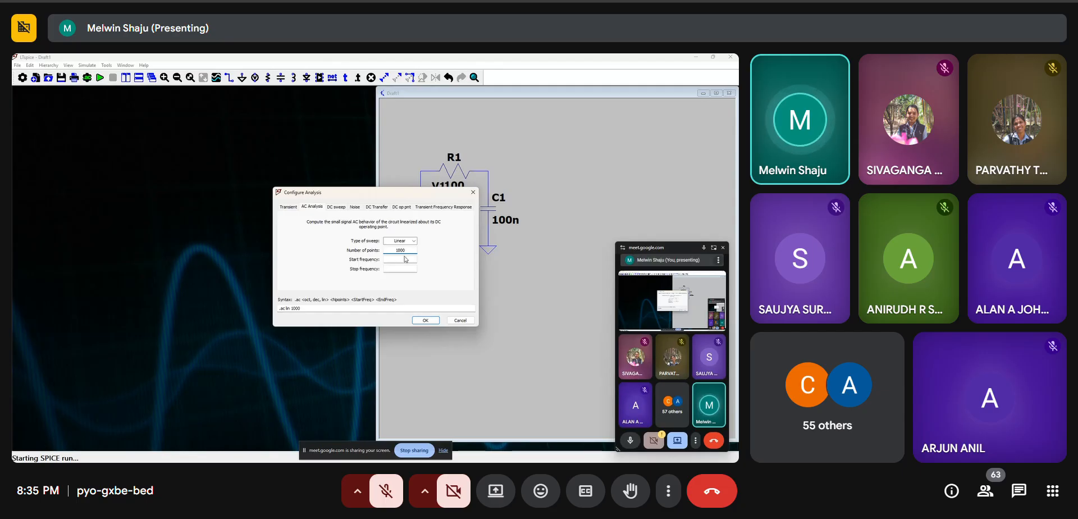
{"action": "left_click", "coordinate": [405, 260]}
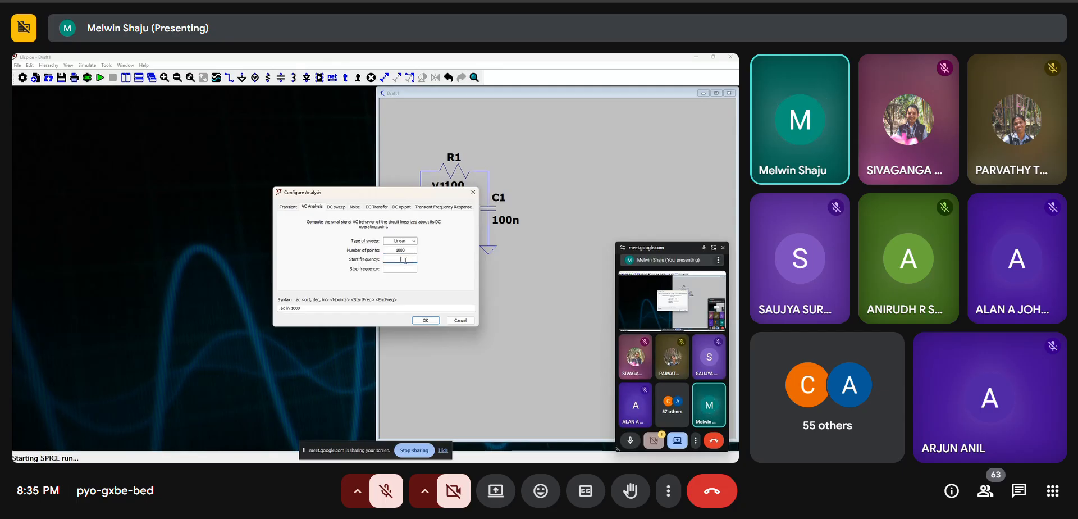